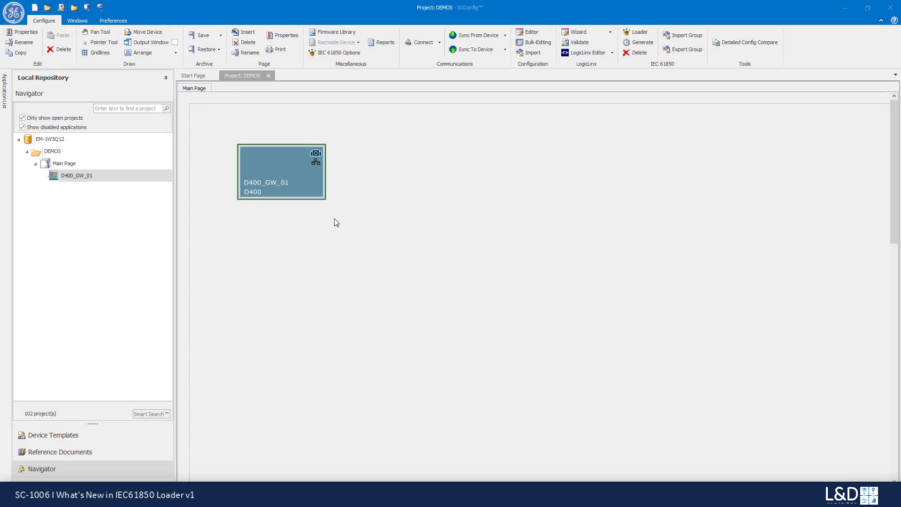
# Step: Open the IEC 61850 Loader for the D400_GW_01 device
pyautogui.moveTo(289, 171)
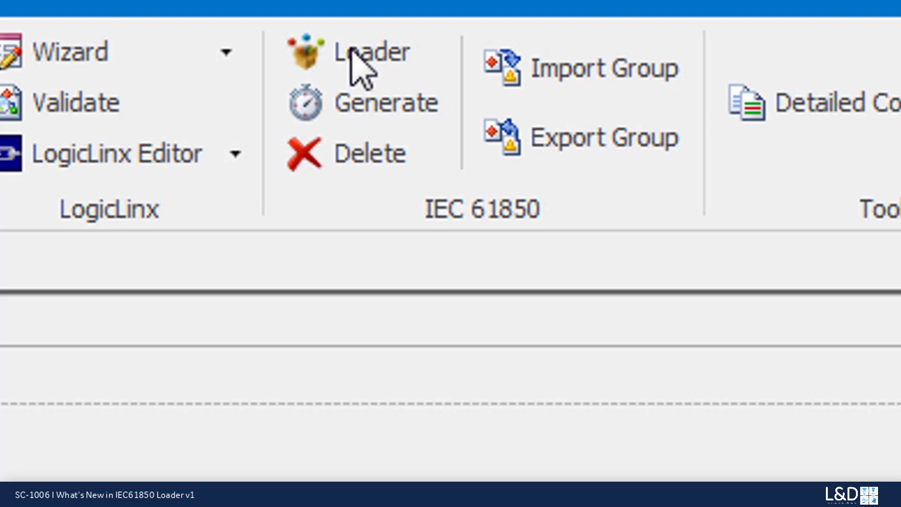
pyautogui.click(350, 49)
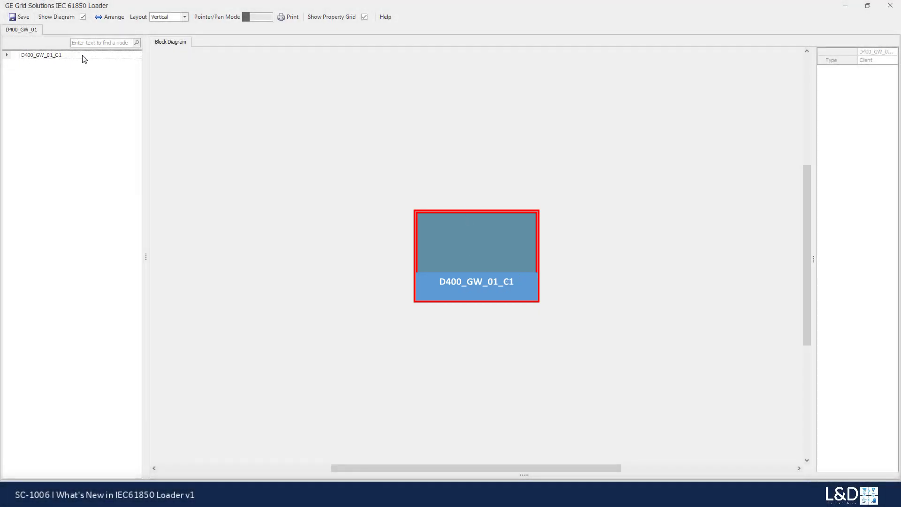
# Step: Review the properties of client D400_GW_01_C1 from both the node tree and the block diagram, leaving them unsaved
pyautogui.rightClick(57, 58)
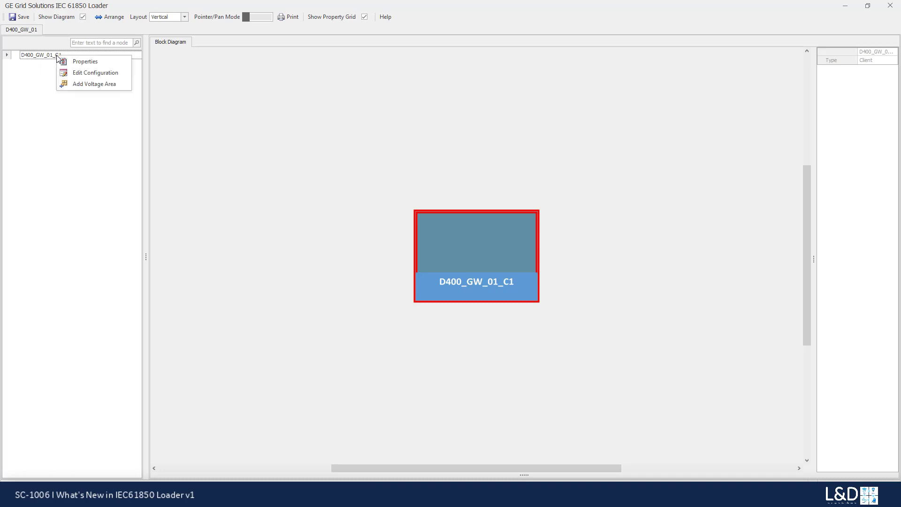
pyautogui.click(82, 61)
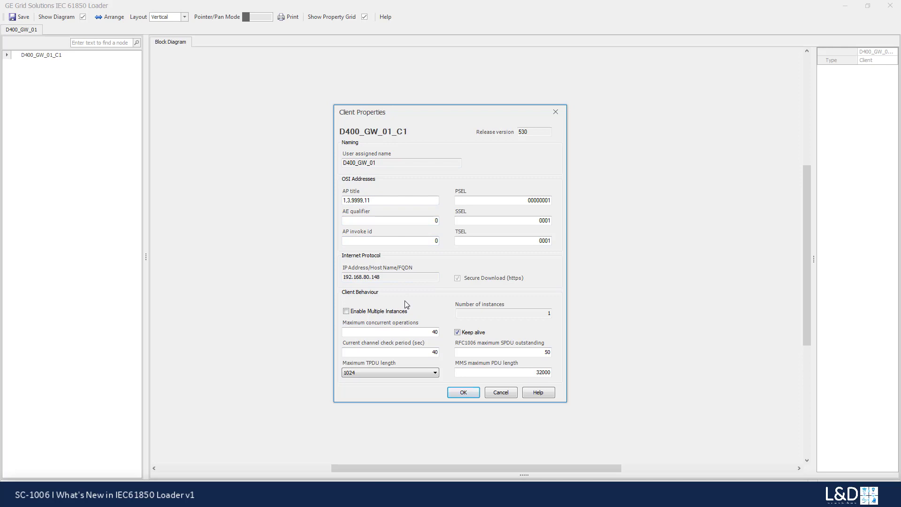
pyautogui.click(501, 392)
pyautogui.rightClick(478, 245)
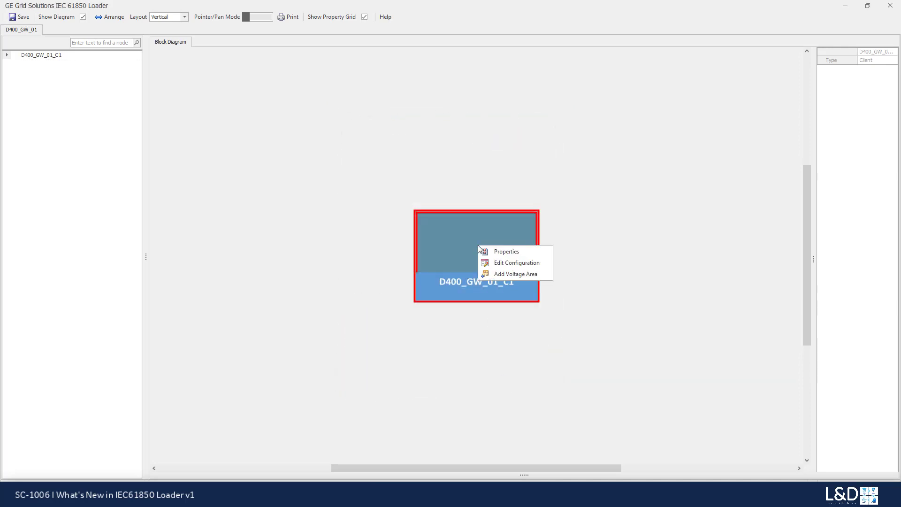
pyautogui.click(501, 252)
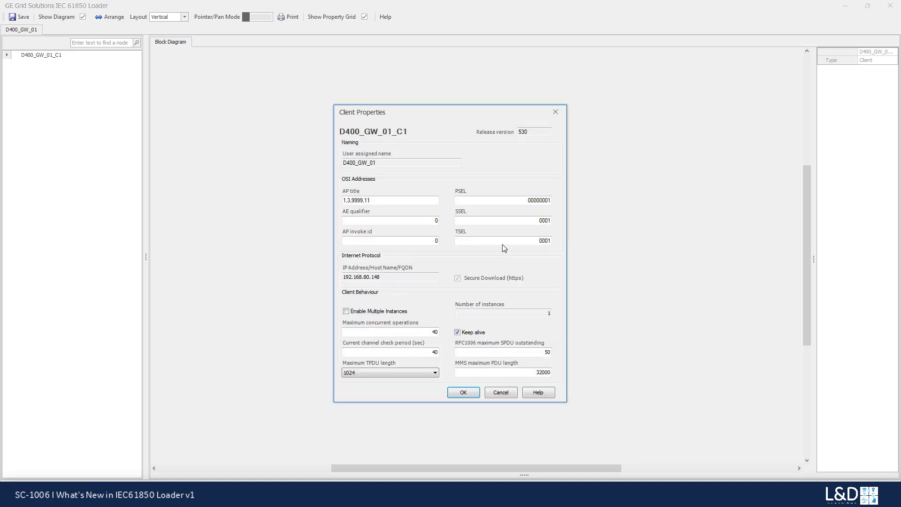
pyautogui.click(501, 393)
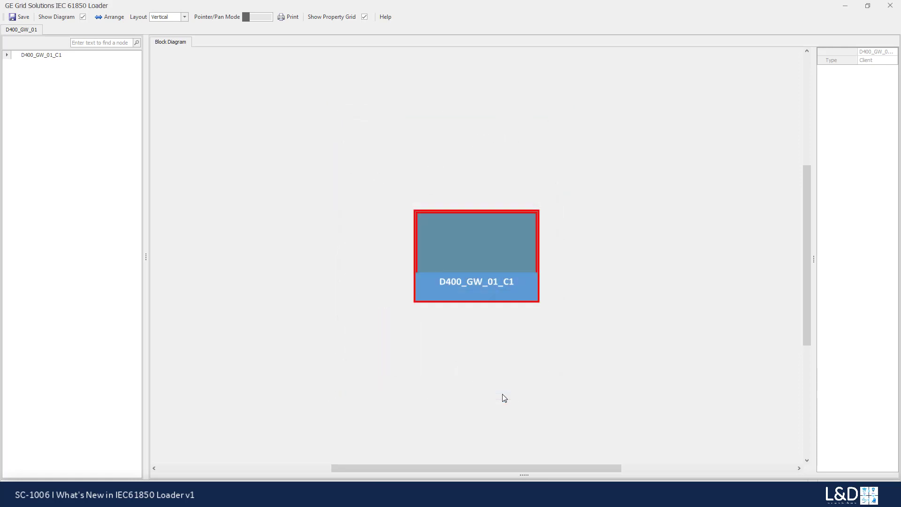
# Step: Try to edit the configuration of client D400_GW_01_C1 from both the node tree and the block diagram
pyautogui.rightClick(47, 56)
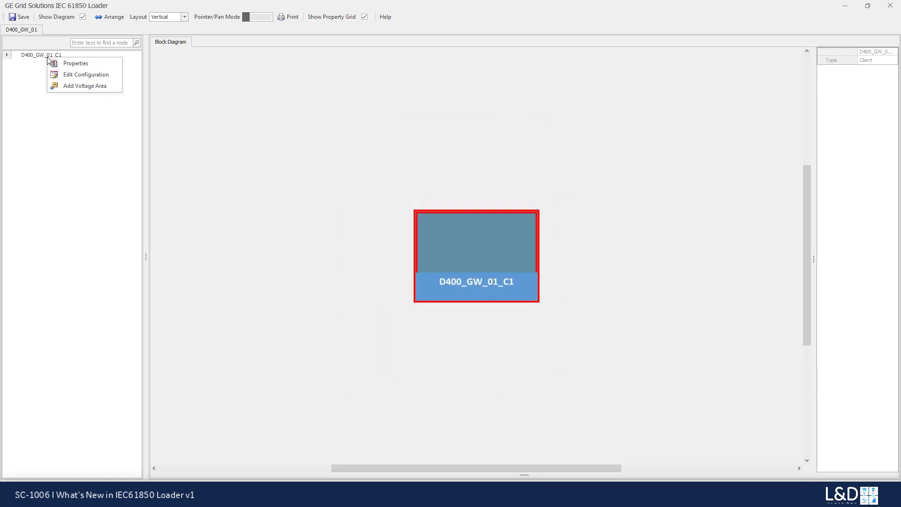
pyautogui.click(65, 74)
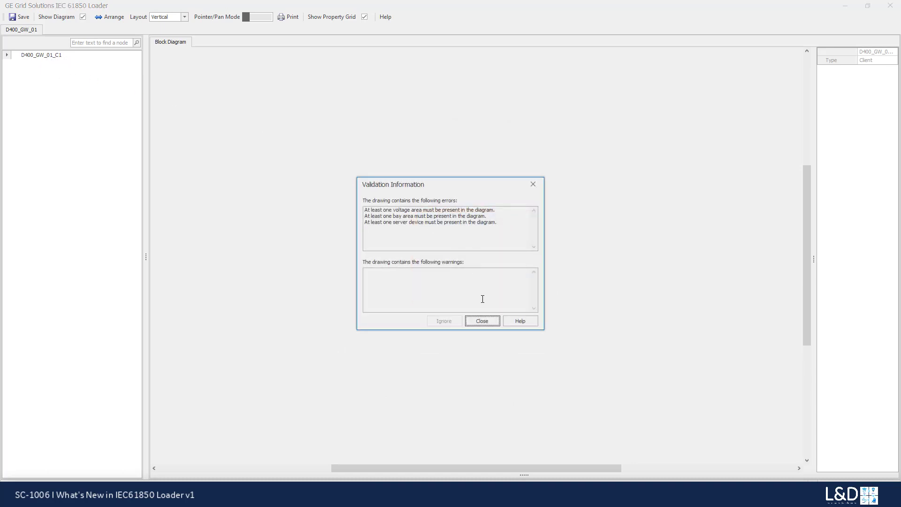
pyautogui.click(489, 321)
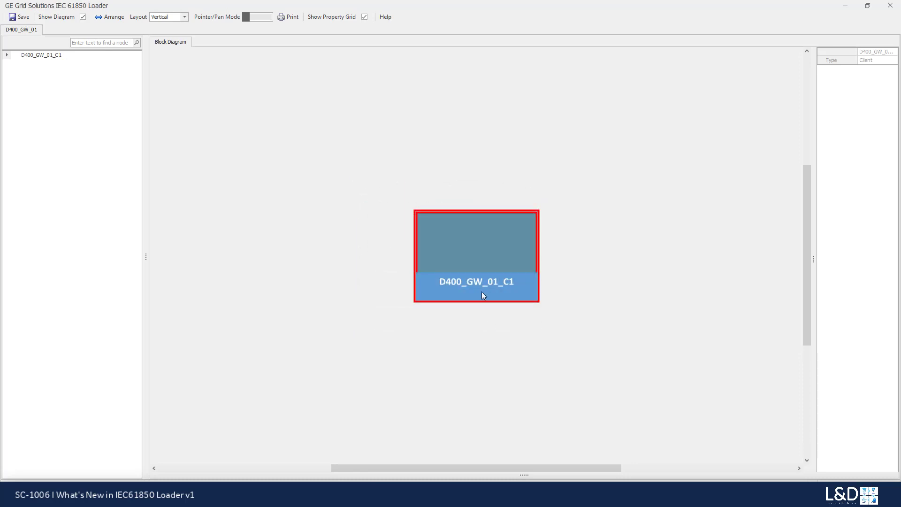
pyautogui.rightClick(463, 240)
pyautogui.click(481, 253)
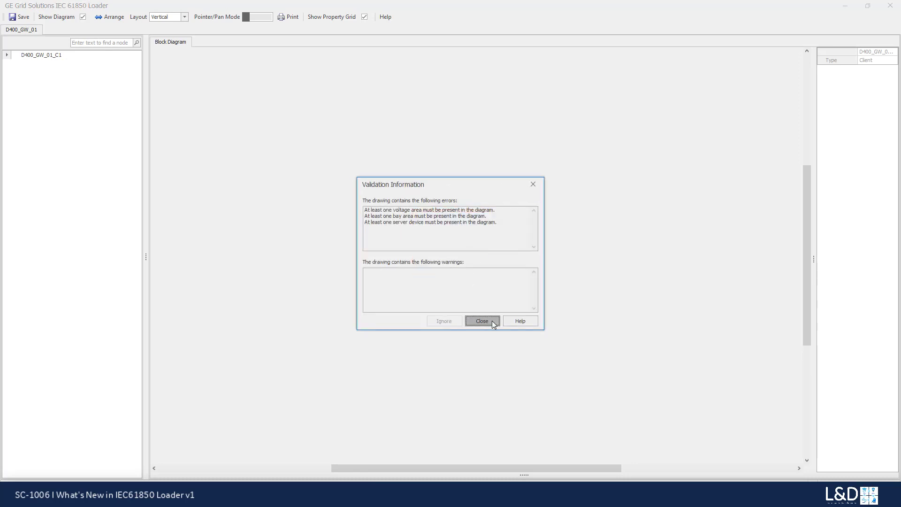
pyautogui.click(492, 320)
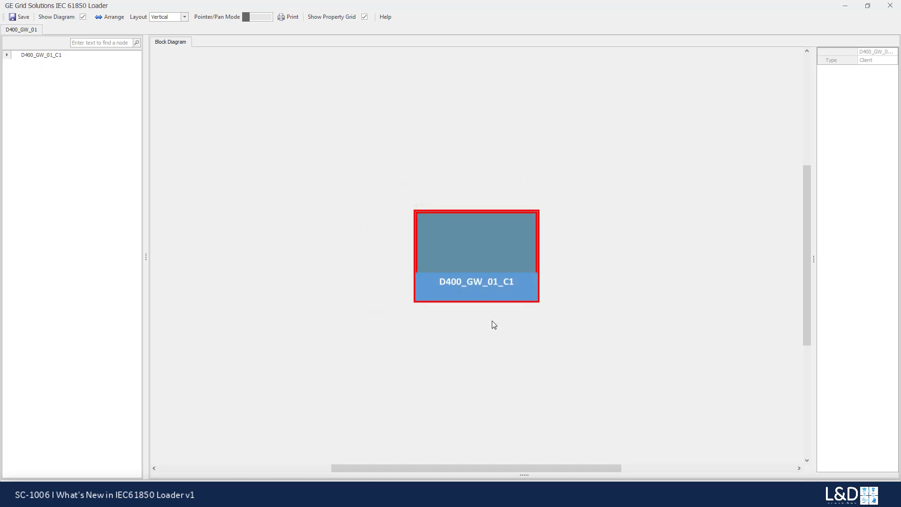
# Step: Add a voltage area named "V Area 1" with a voltage of 220.0kV under client D400_GW_01_C1
pyautogui.rightClick(56, 55)
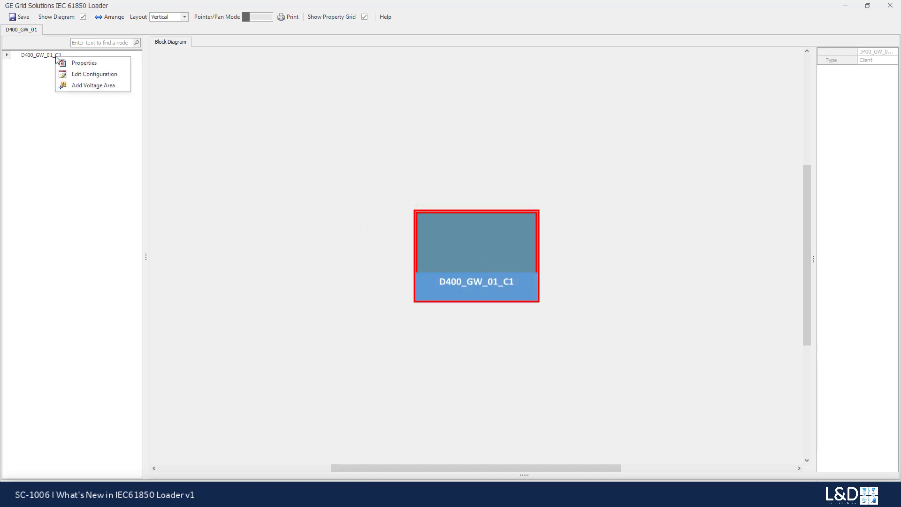
pyautogui.click(120, 87)
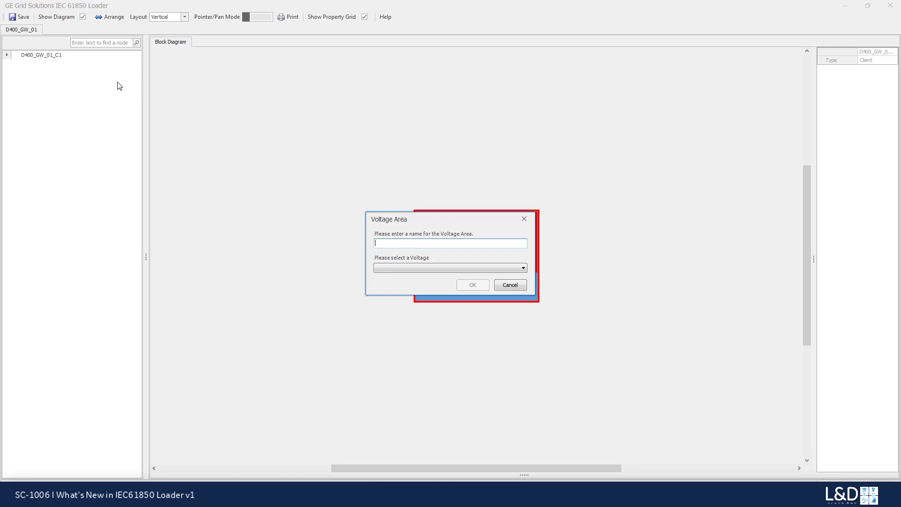
pyautogui.write('V Area 1')
pyautogui.click(403, 270)
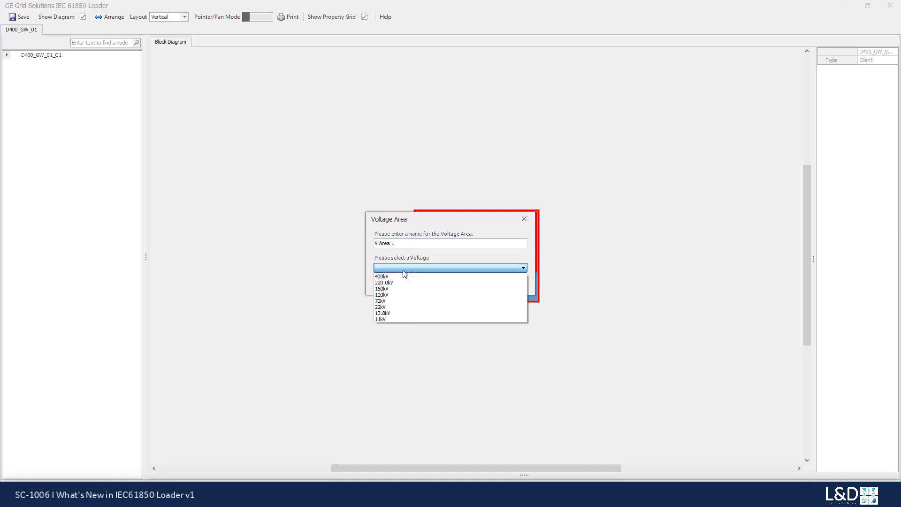
pyautogui.click(401, 282)
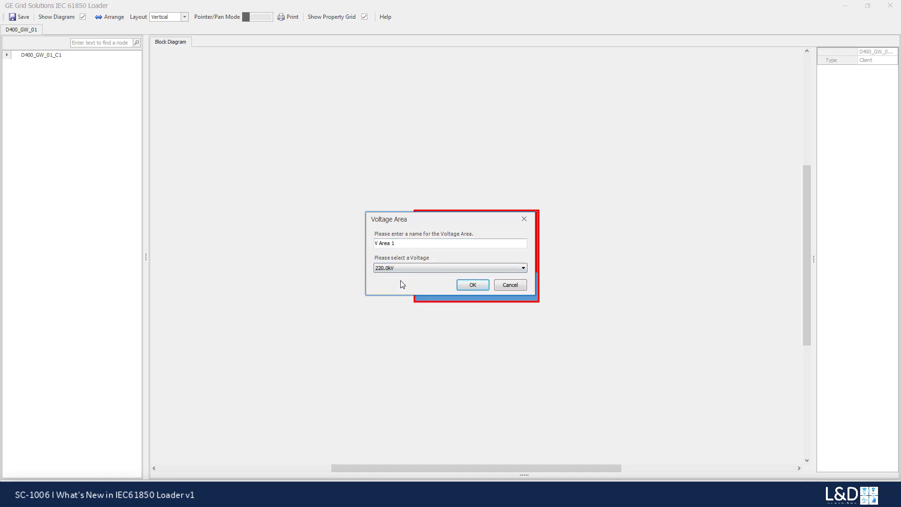
pyautogui.click(472, 284)
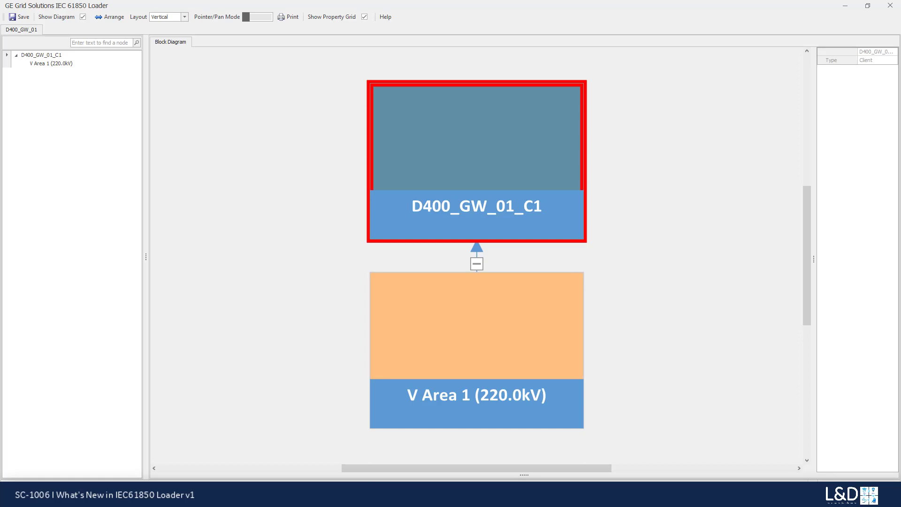
# Step: Review the available actions and the properties of V Area 1 in the block diagram
pyautogui.moveTo(888, 487); pyautogui.dragTo(877, 487)
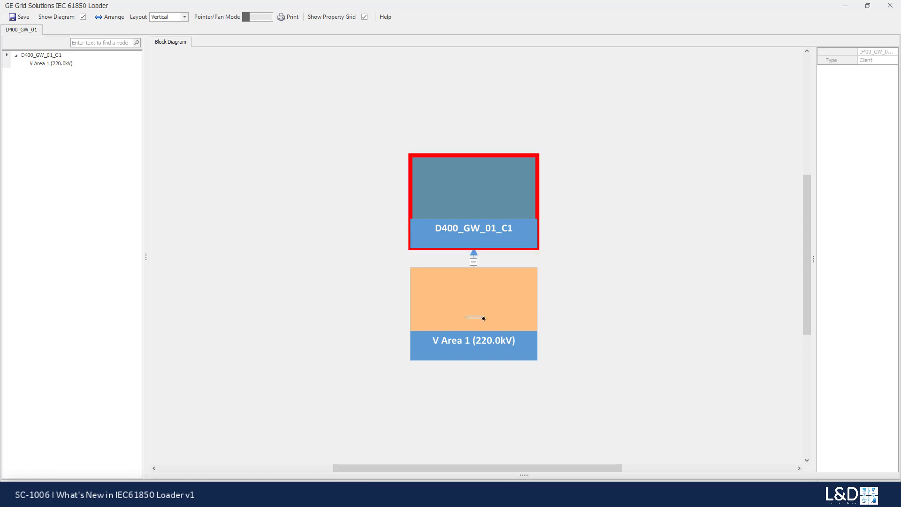
pyautogui.rightClick(502, 323)
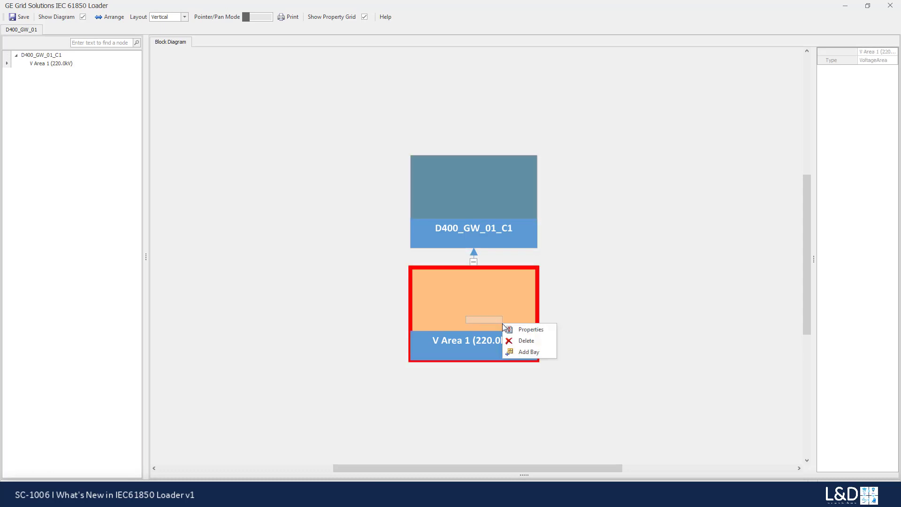
pyautogui.click(597, 254)
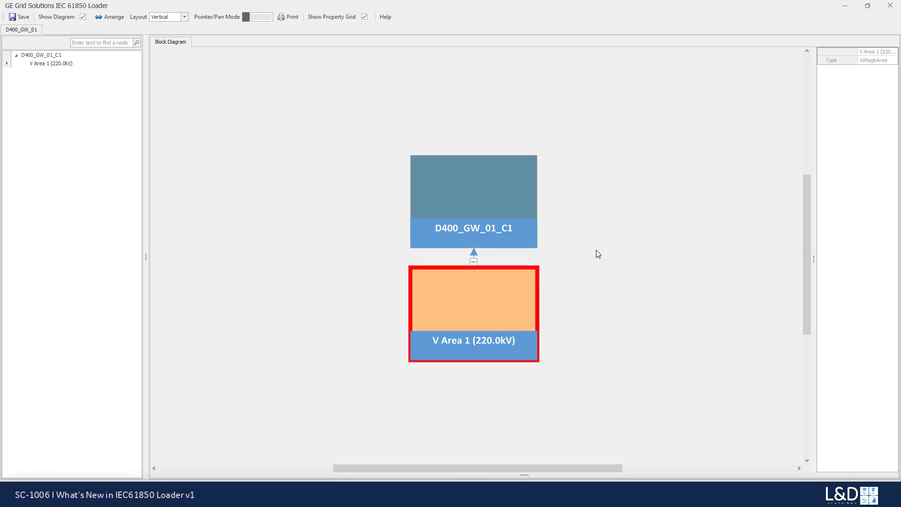
pyautogui.rightClick(424, 287)
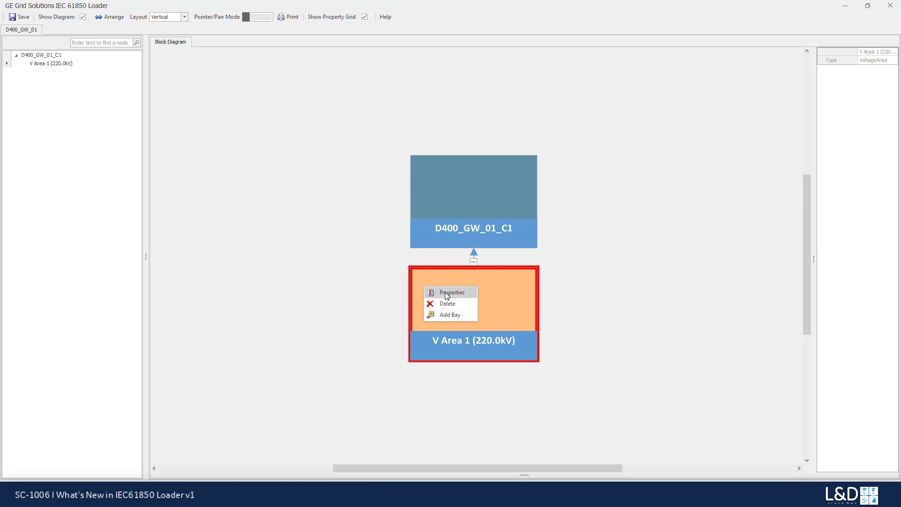
pyautogui.click(445, 291)
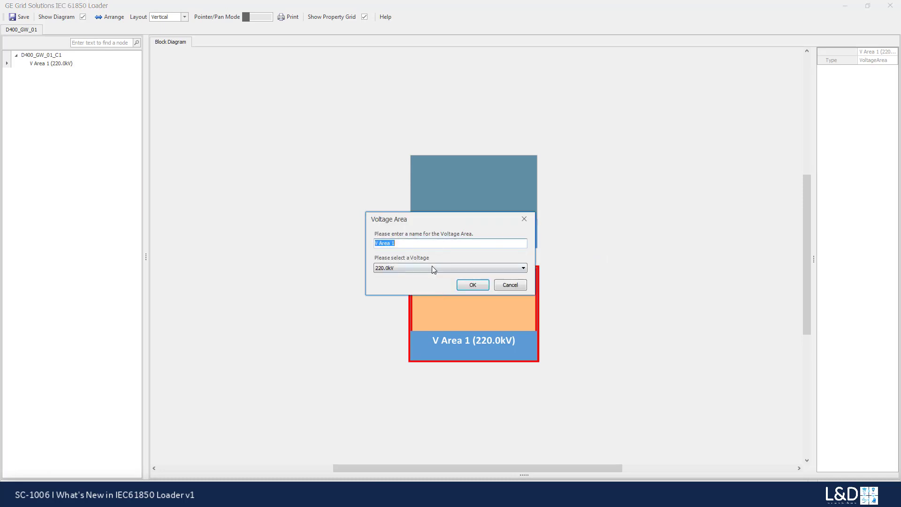
pyautogui.click(482, 286)
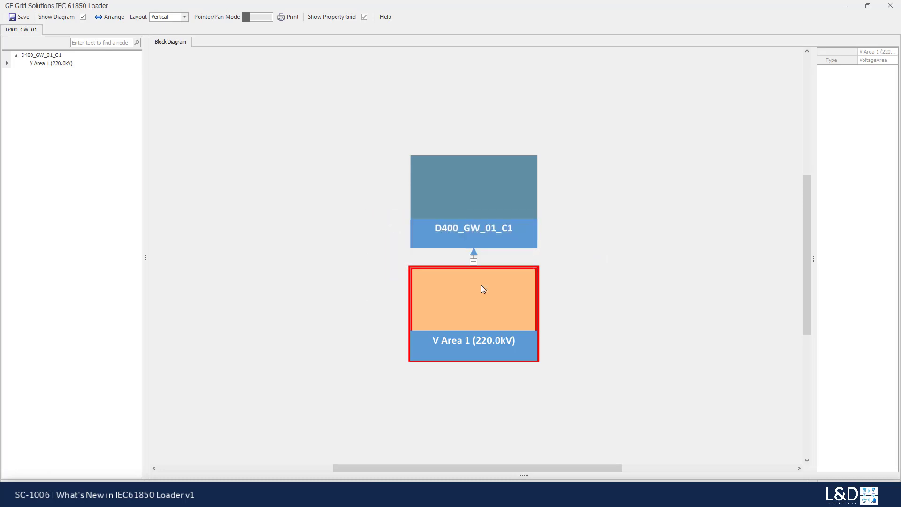
# Step: Set the voltage of V Area 1 to 150kV through its properties in the block diagram
pyautogui.rightClick(474, 302)
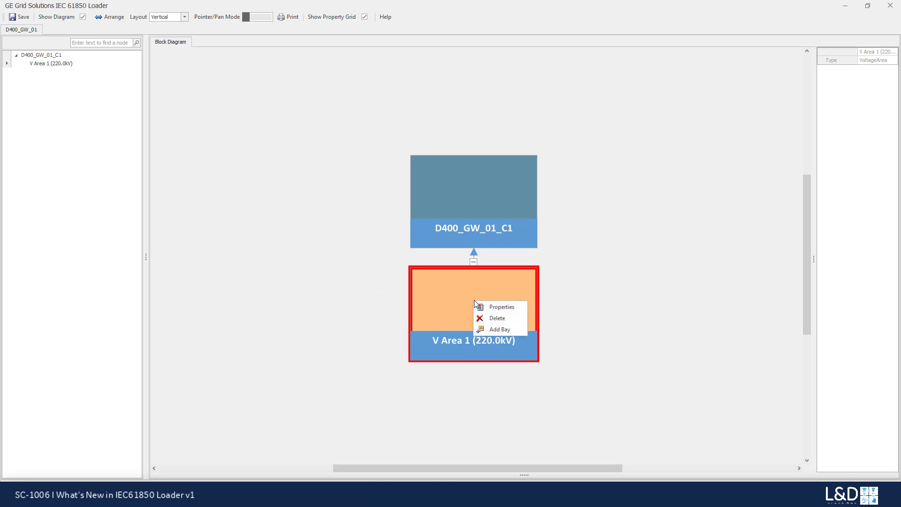
pyautogui.click(488, 307)
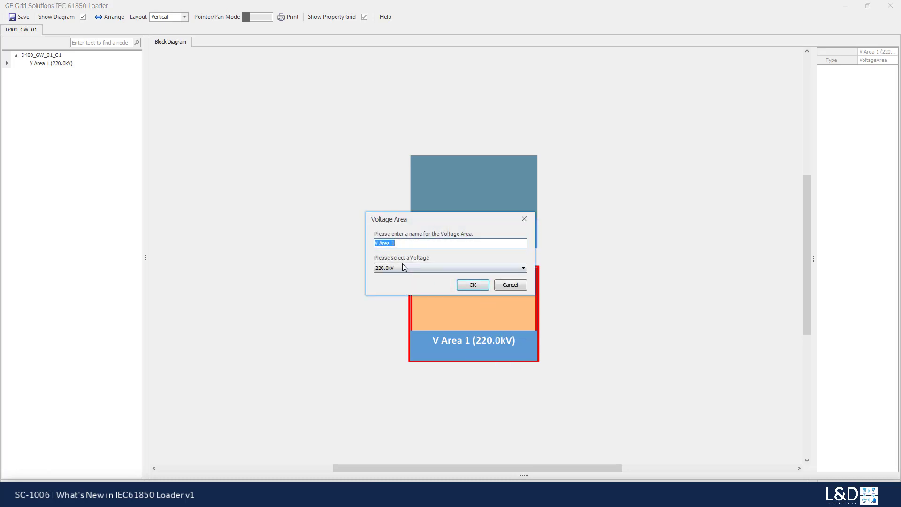
pyautogui.click(392, 269)
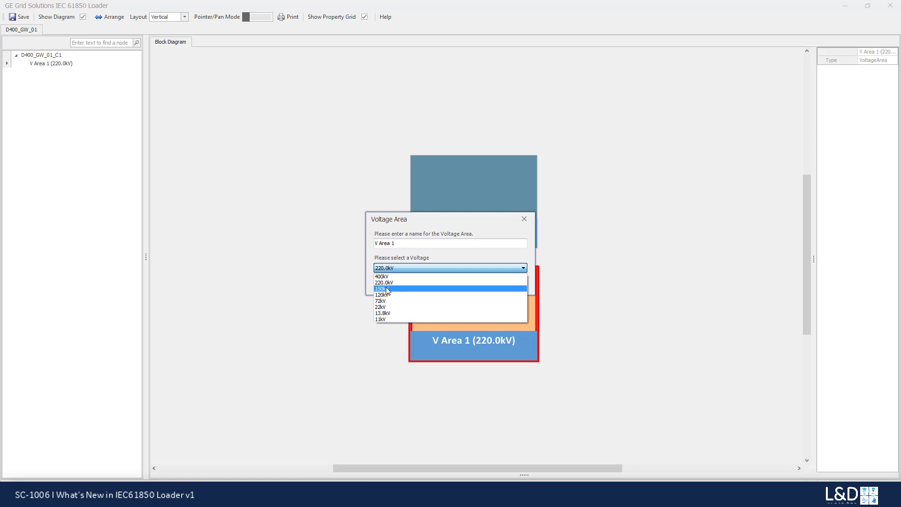
pyautogui.click(386, 288)
pyautogui.click(473, 284)
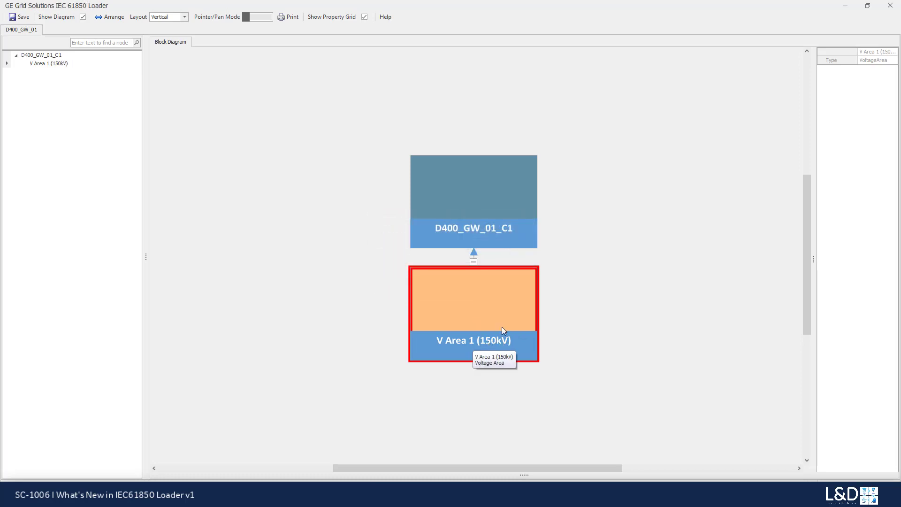
# Step: Set the voltage of V Area 1 to 220.0kV through its properties in the node tree
pyautogui.click(51, 65)
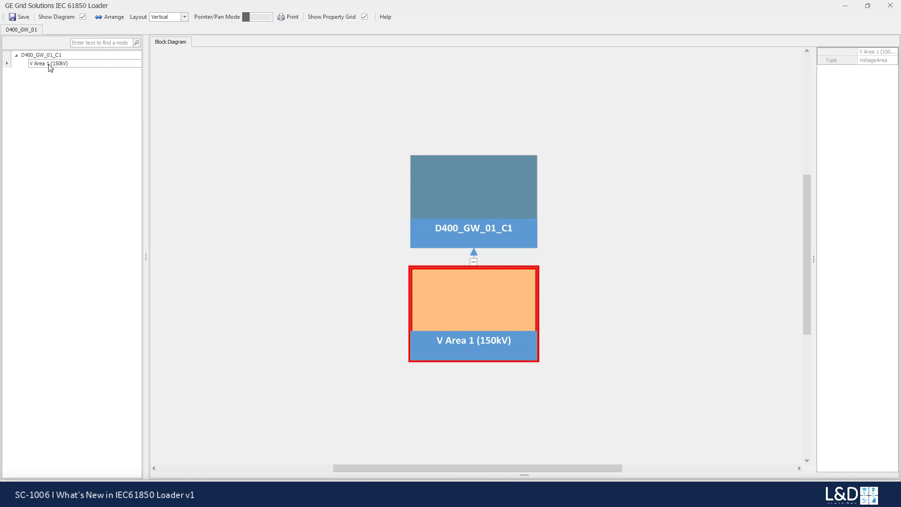
pyautogui.rightClick(72, 66)
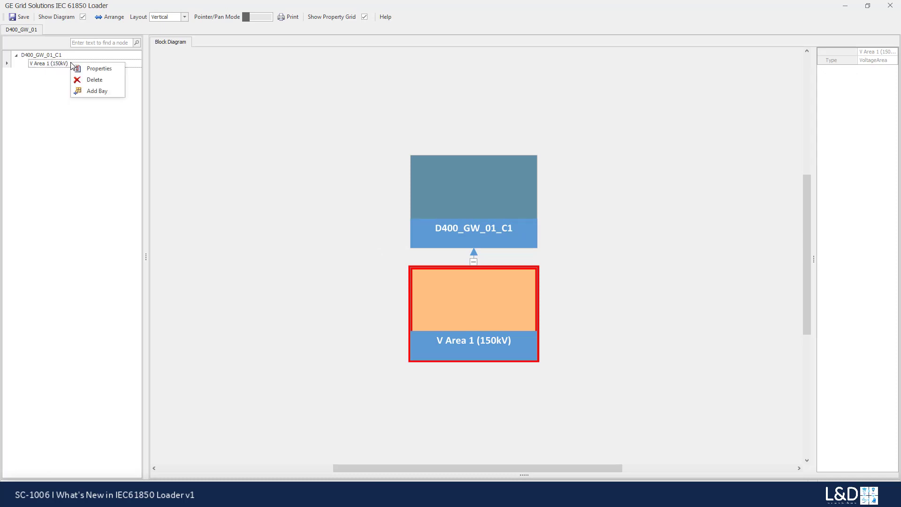
pyautogui.click(100, 72)
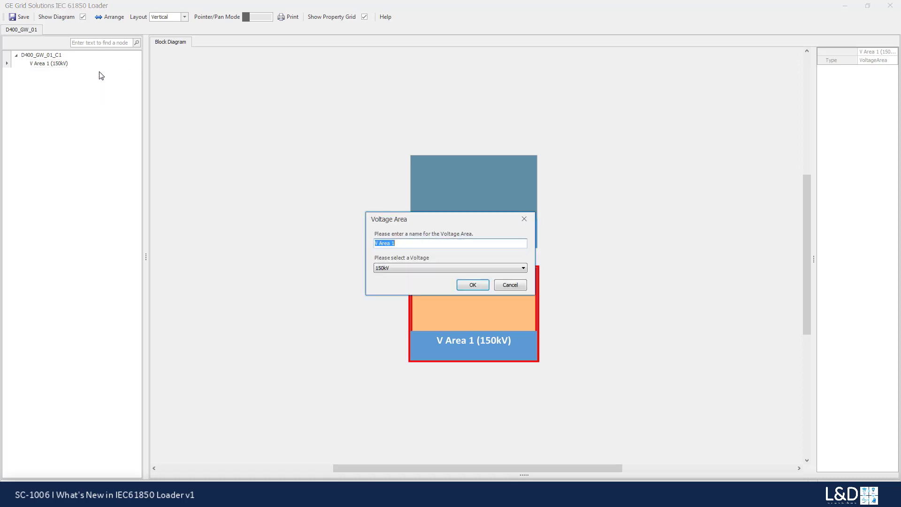
pyautogui.click(406, 269)
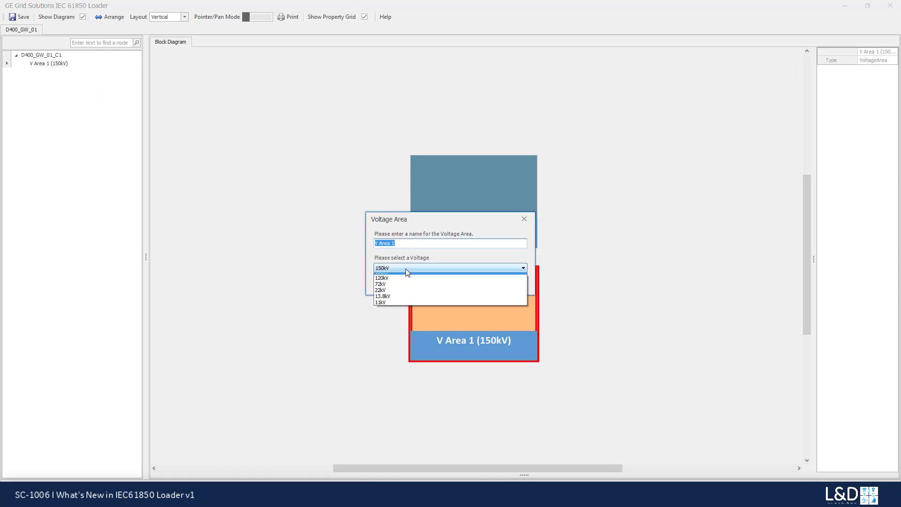
pyautogui.click(397, 285)
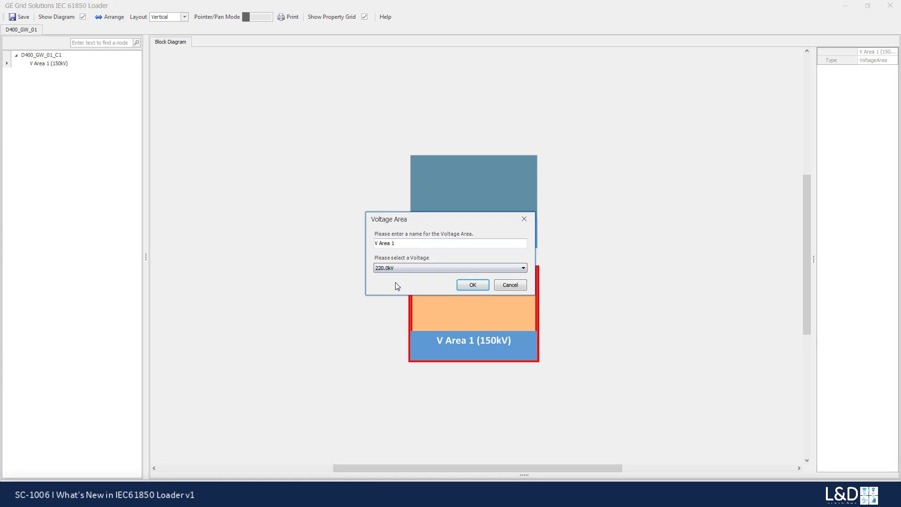
pyautogui.click(479, 286)
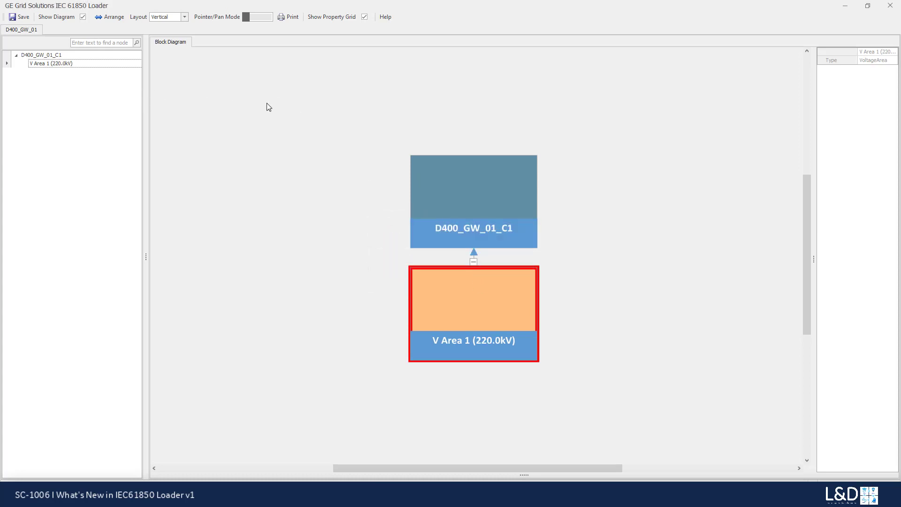
# Step: Add a voltage area named "V Area 2" with a voltage of 72kV under client D400_GW_01_C1 and expand the client's branch in the diagram
pyautogui.rightClick(437, 193)
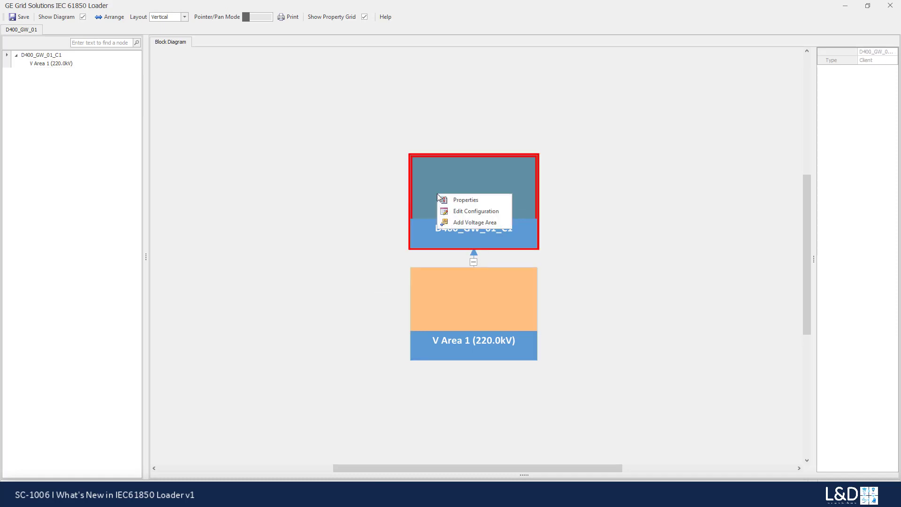
pyautogui.click(469, 226)
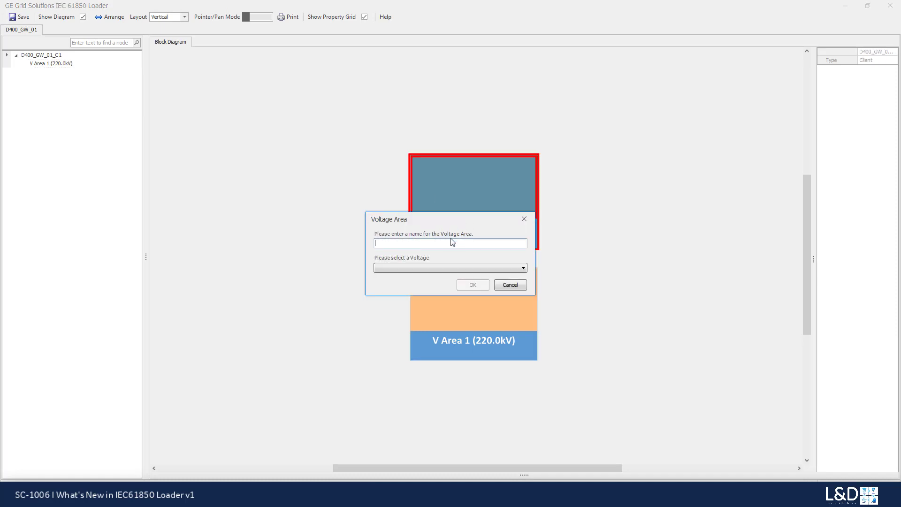
pyautogui.write('V Area 2')
pyautogui.click(404, 268)
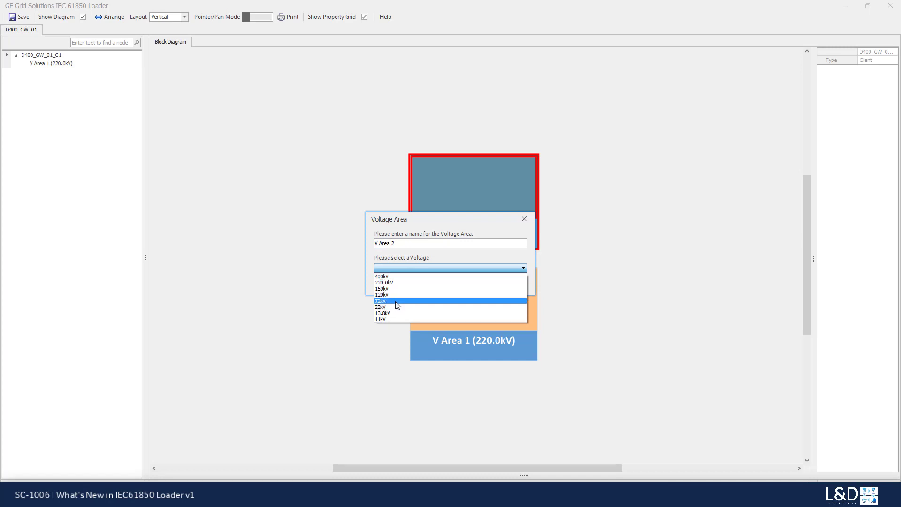
pyautogui.click(396, 301)
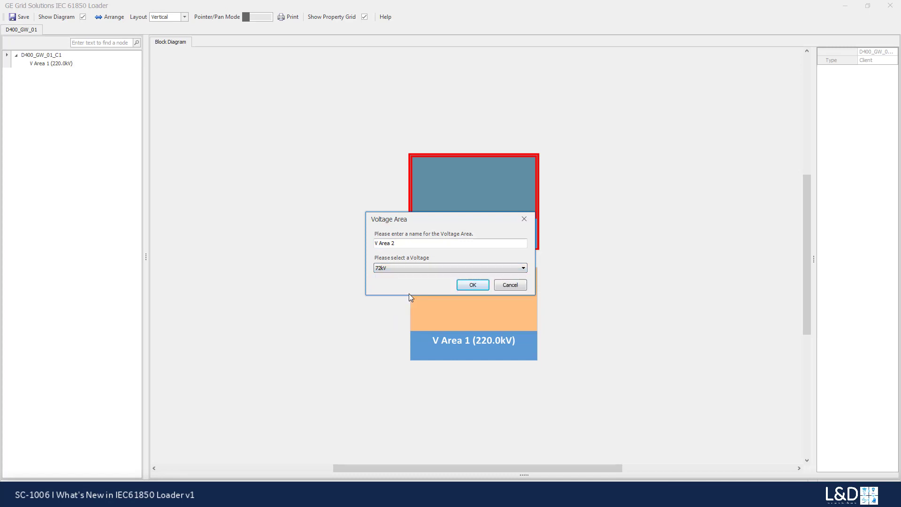
pyautogui.click(480, 284)
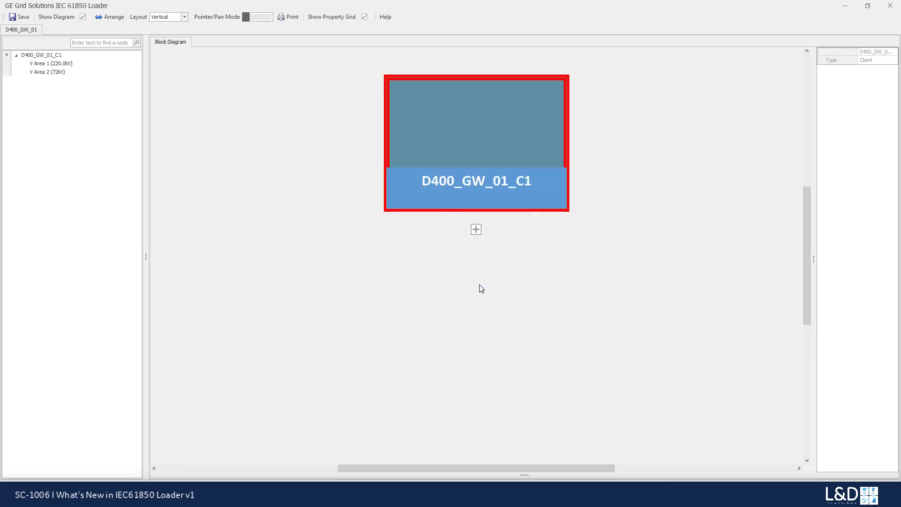
pyautogui.click(476, 231)
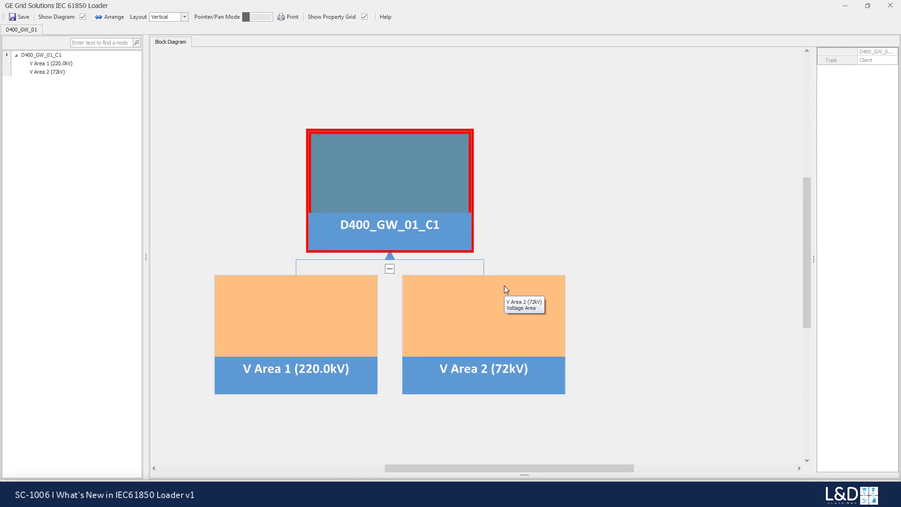
# Step: Arrange the block diagram and try to move the V Area 2 block to the other side of V Area 1
pyautogui.click(344, 336)
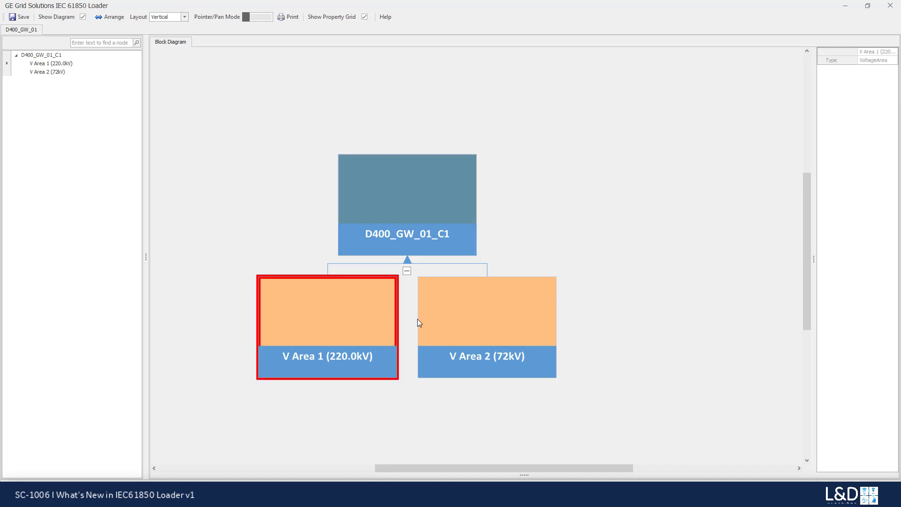
pyautogui.click(479, 326)
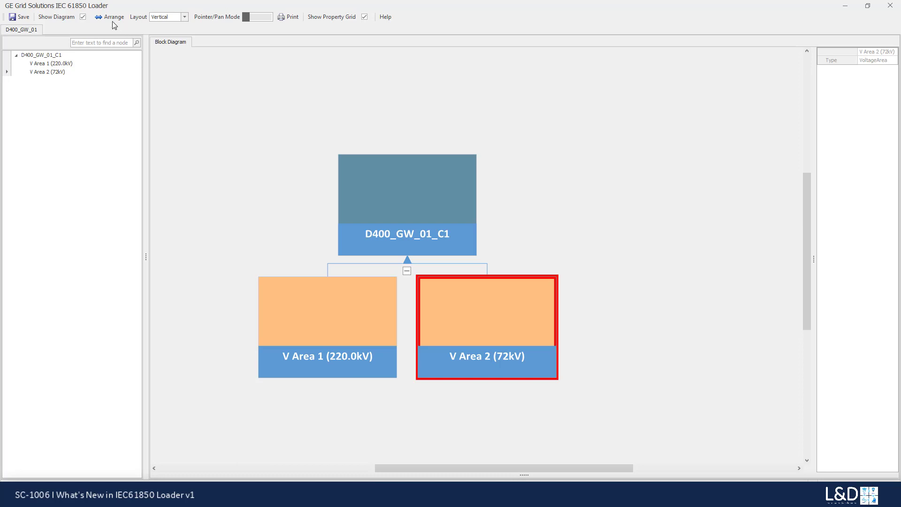
pyautogui.click(100, 19)
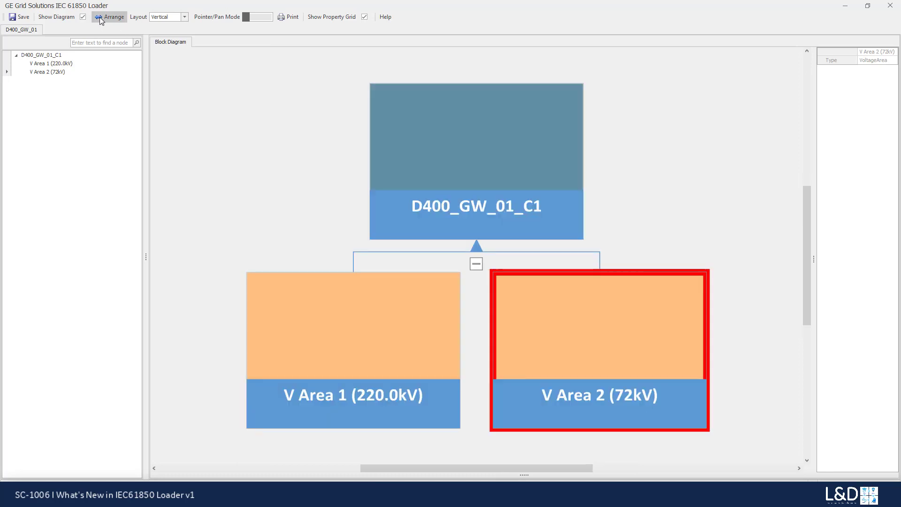
pyautogui.scroll(-5, 521, 342)
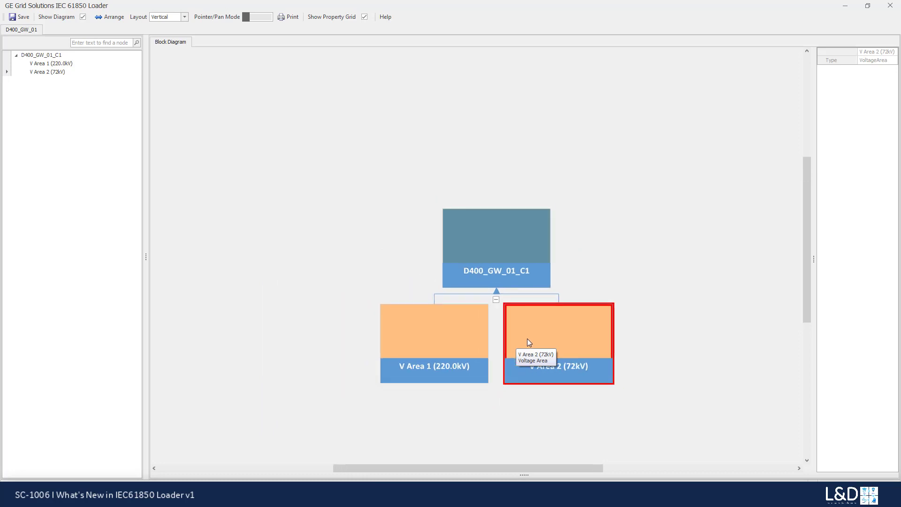
pyautogui.moveTo(535, 340); pyautogui.dragTo(323, 341)
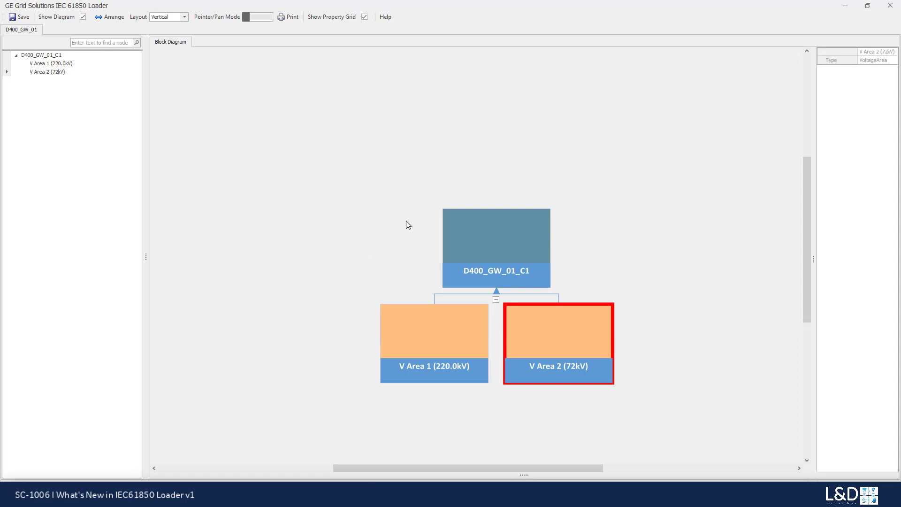
# Step: Select V Area 1 and V Area 2 alternately in the node tree to check which diagram block each one highlights
pyautogui.click(50, 72)
pyautogui.click(48, 63)
pyautogui.click(49, 72)
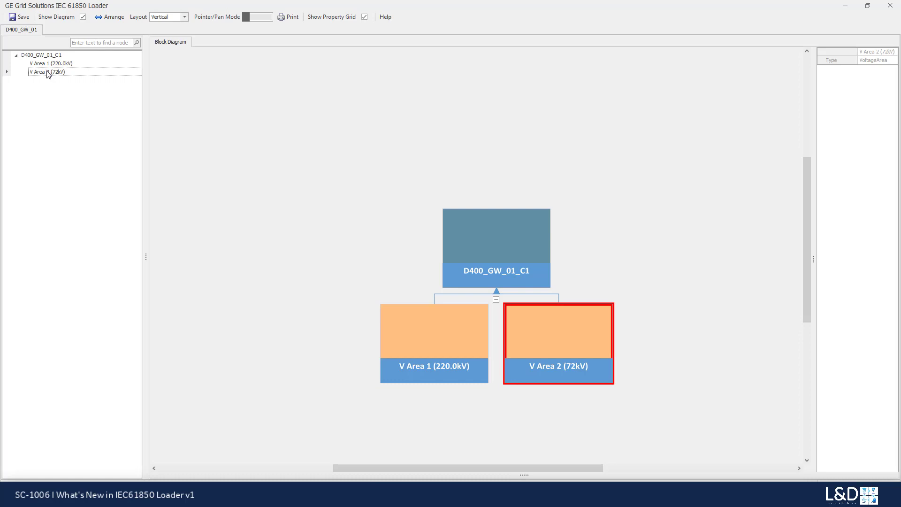
pyautogui.click(49, 63)
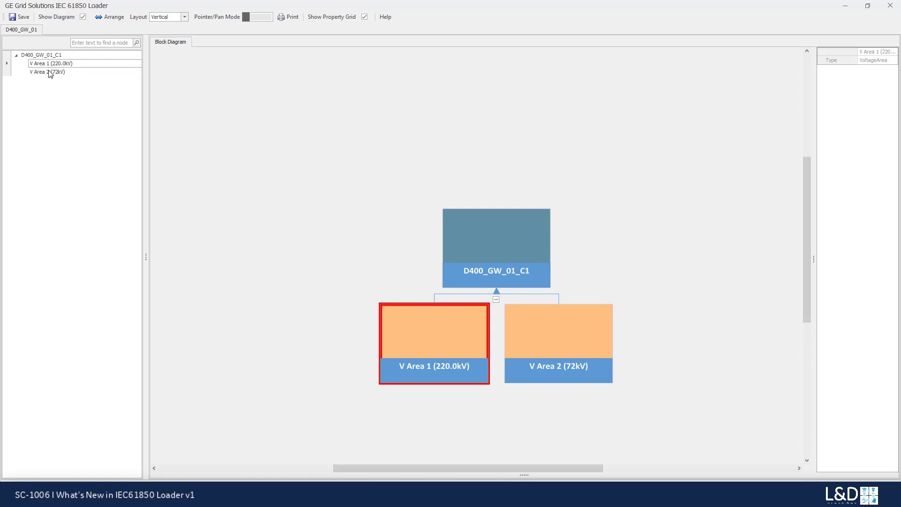
pyautogui.click(50, 73)
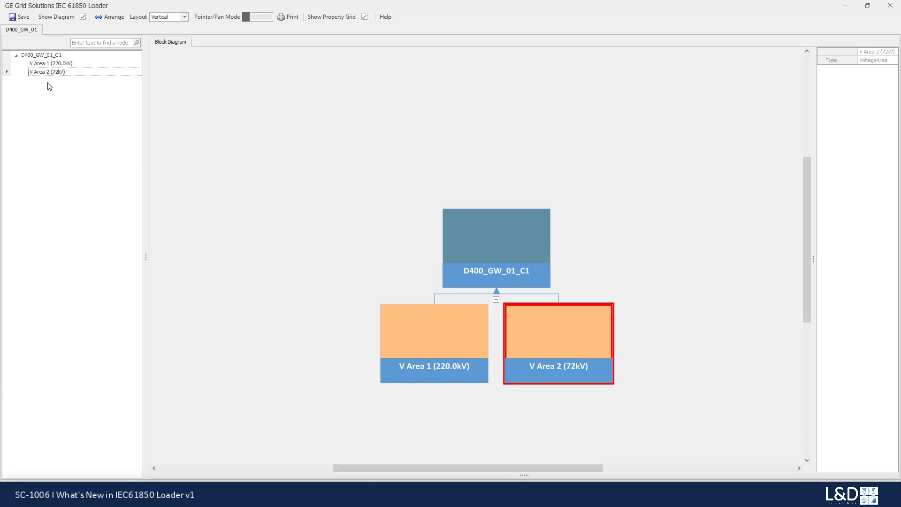
# Step: Review the available actions for the client and both voltage areas in the node tree, and for V Area 1 in the block diagram
pyautogui.click(69, 66)
pyautogui.rightClick(69, 65)
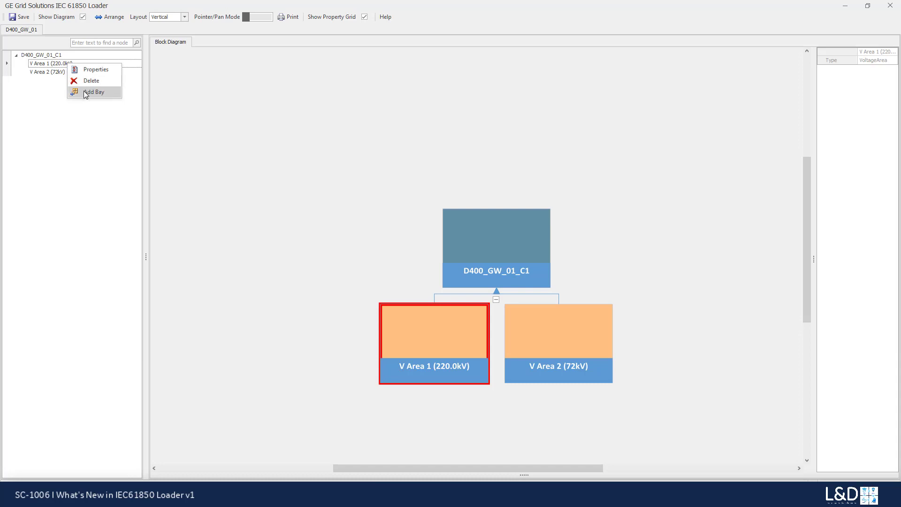
pyautogui.click(59, 56)
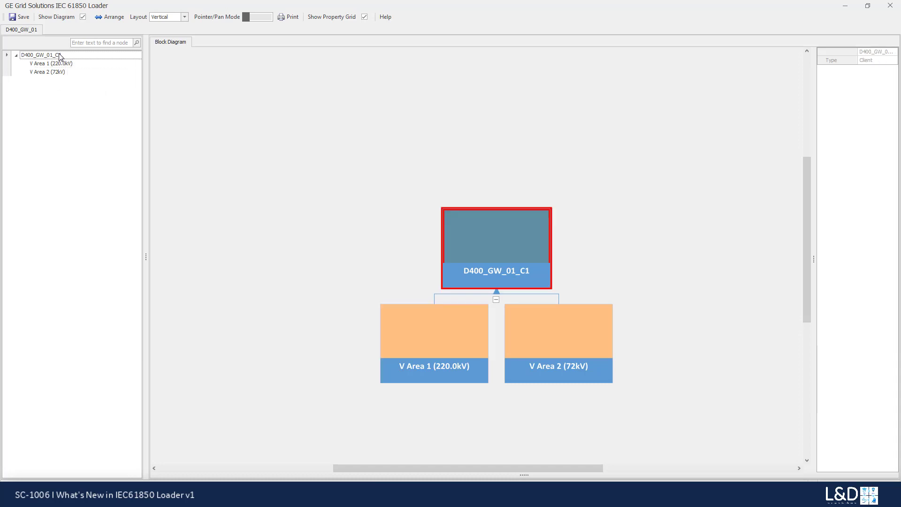
pyautogui.rightClick(59, 56)
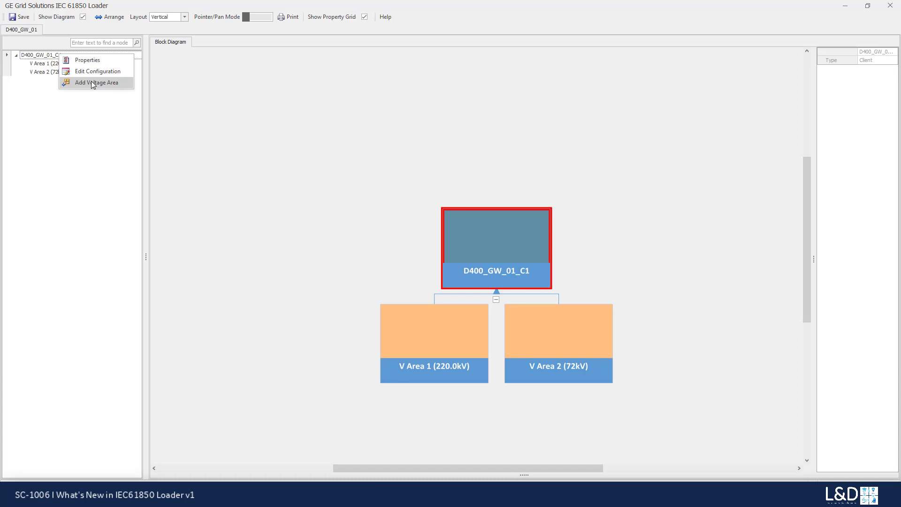
pyautogui.click(52, 63)
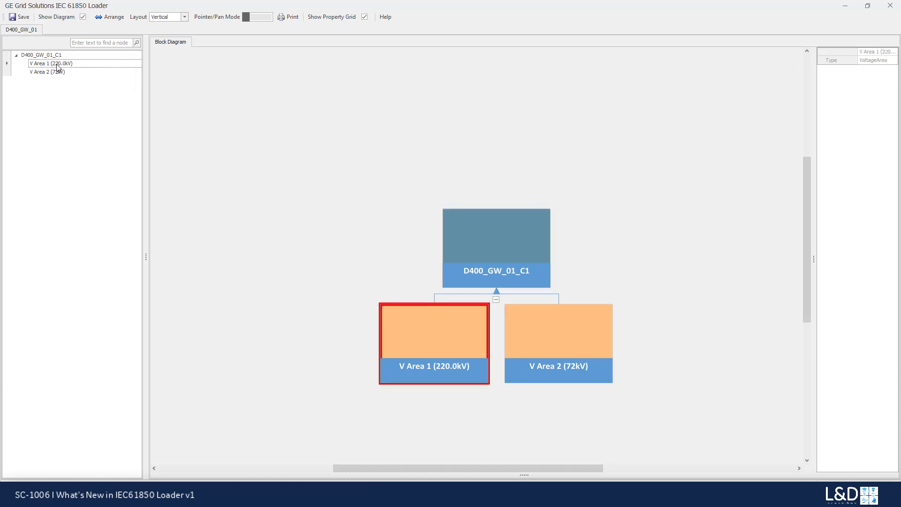
pyautogui.rightClick(57, 65)
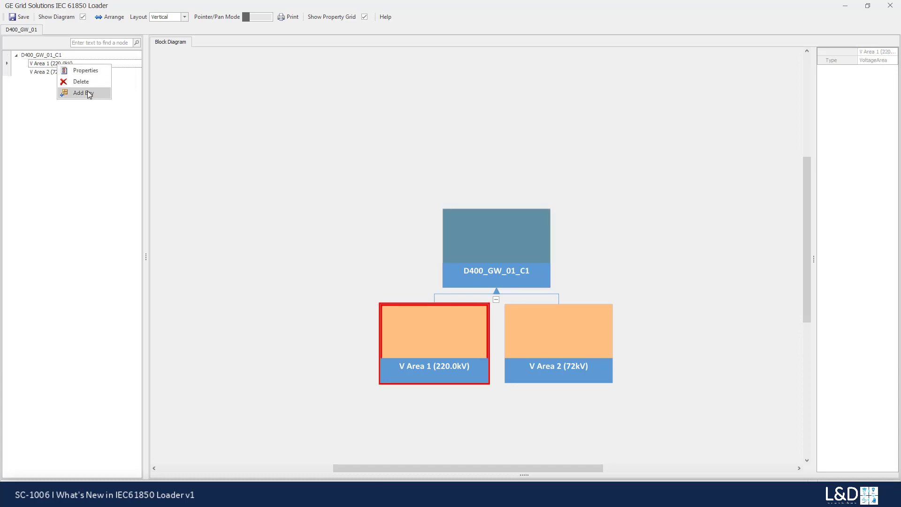
pyautogui.click(49, 73)
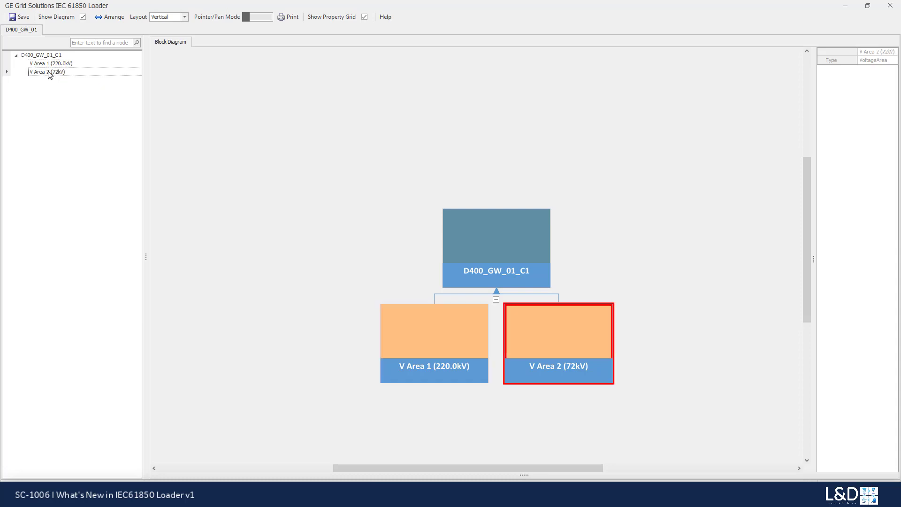
pyautogui.rightClick(49, 73)
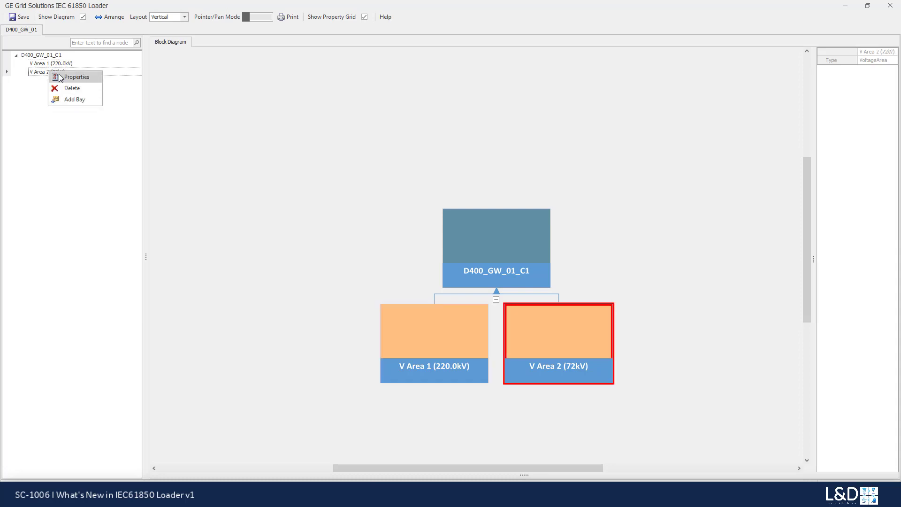
pyautogui.click(437, 352)
pyautogui.rightClick(431, 343)
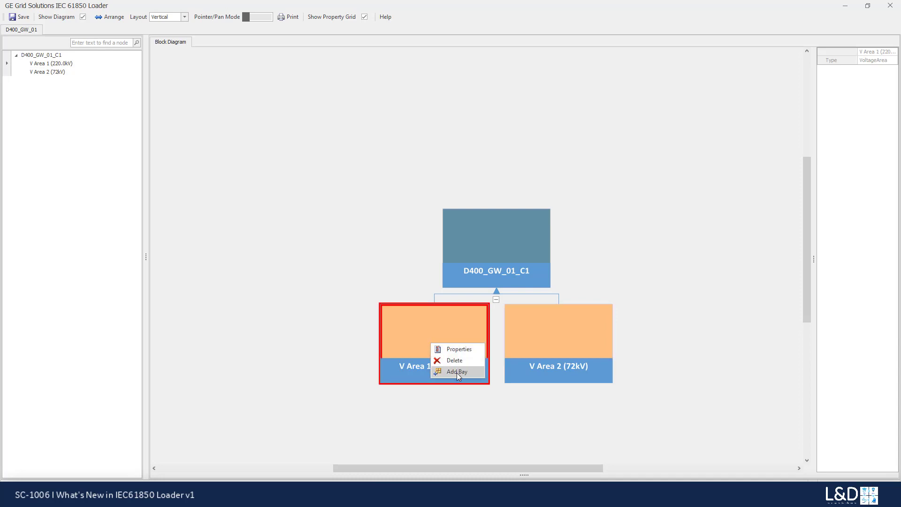
# Step: Add a bay named "Bay1" to V Area 1 from the node tree
pyautogui.click(72, 64)
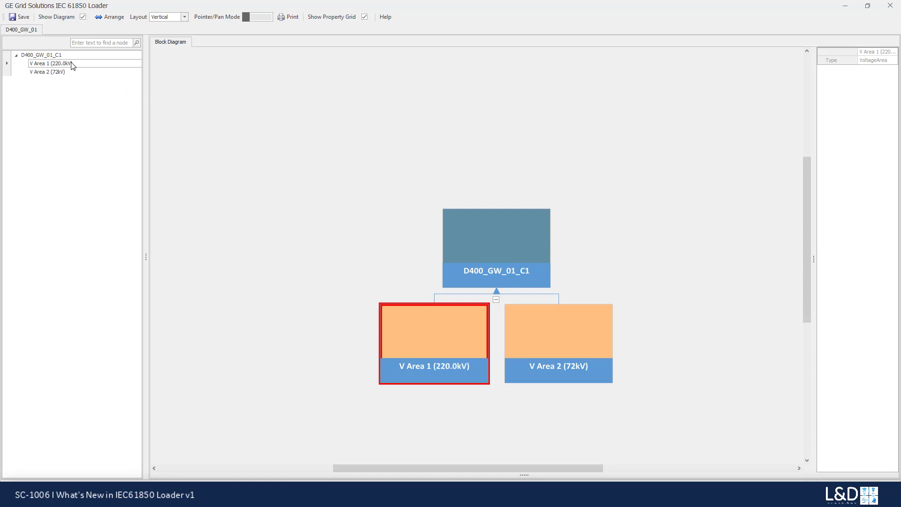
pyautogui.rightClick(72, 64)
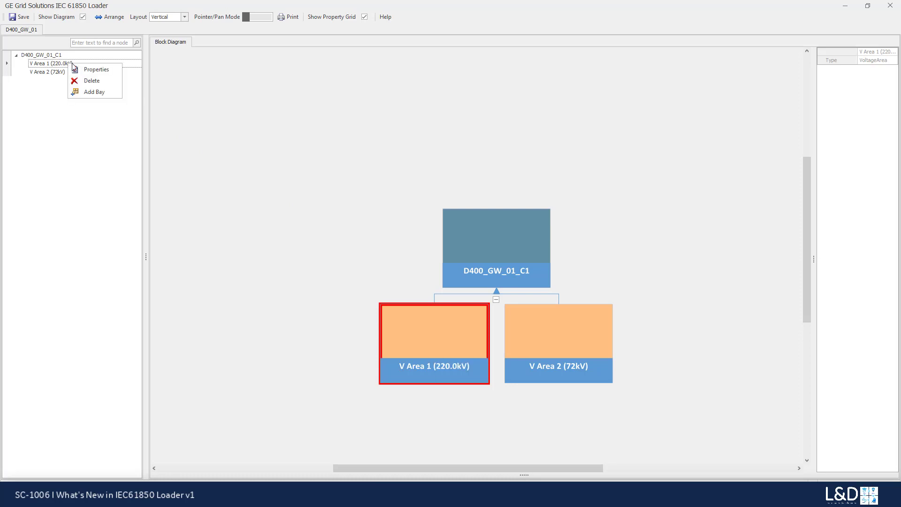
pyautogui.click(102, 92)
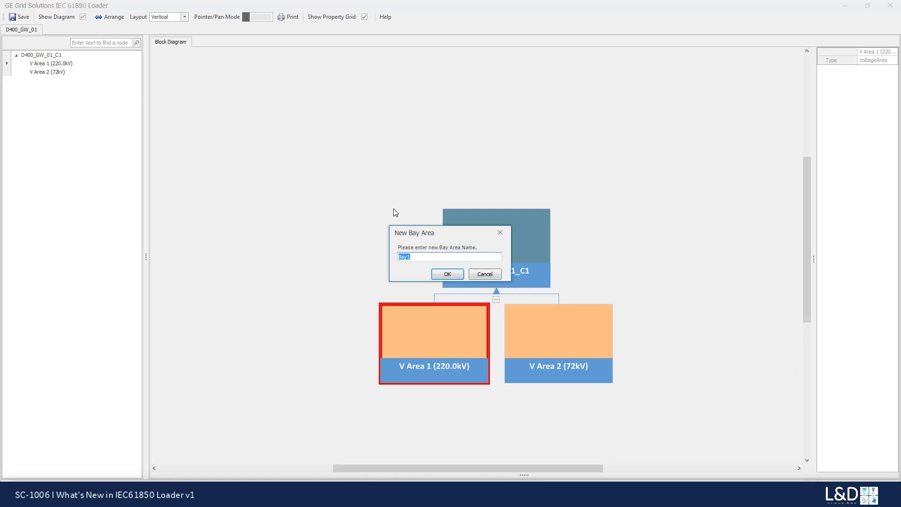
pyautogui.click(450, 274)
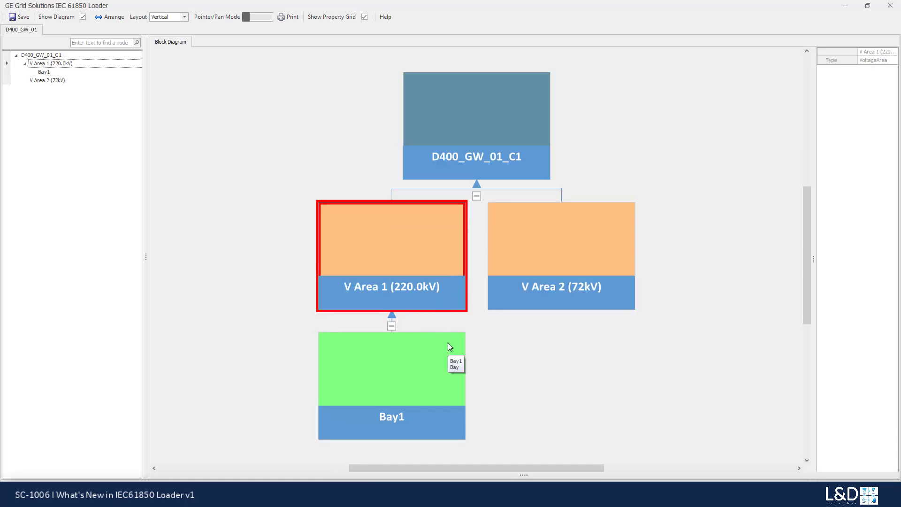
# Step: Add a bay named "Bay2" to V Area 1 from the block diagram and expand that area's bays
pyautogui.rightClick(384, 238)
pyautogui.click(404, 268)
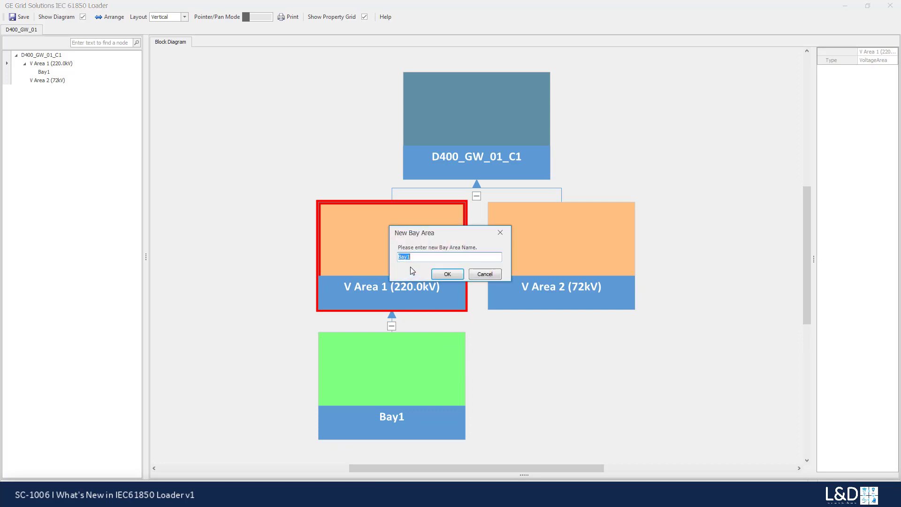
pyautogui.click(422, 256)
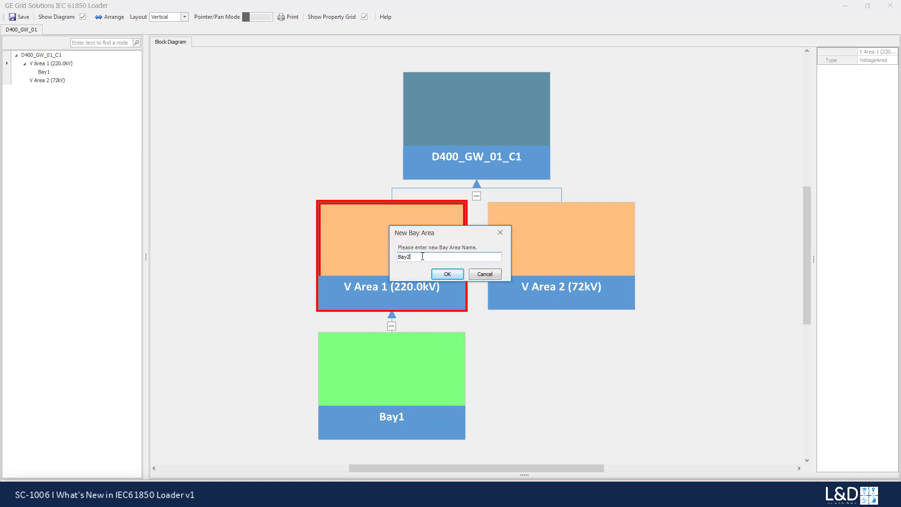
pyautogui.click(449, 273)
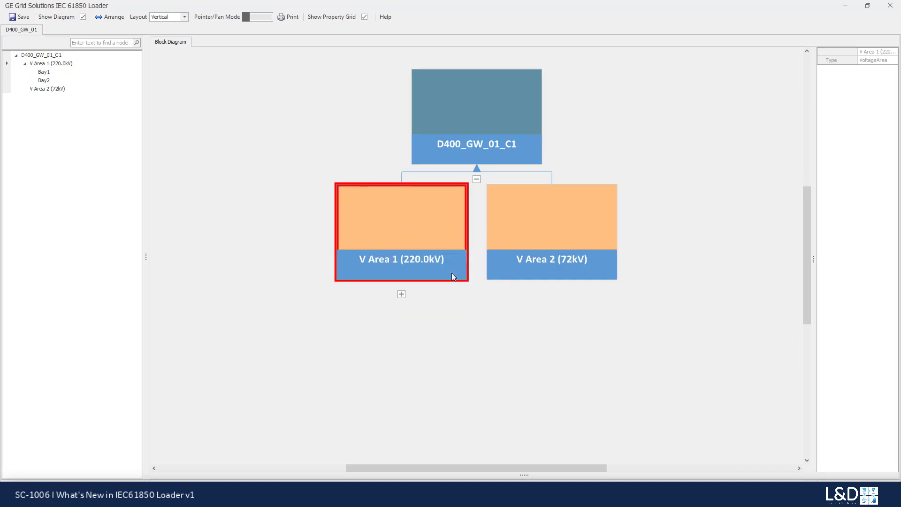
pyautogui.click(401, 295)
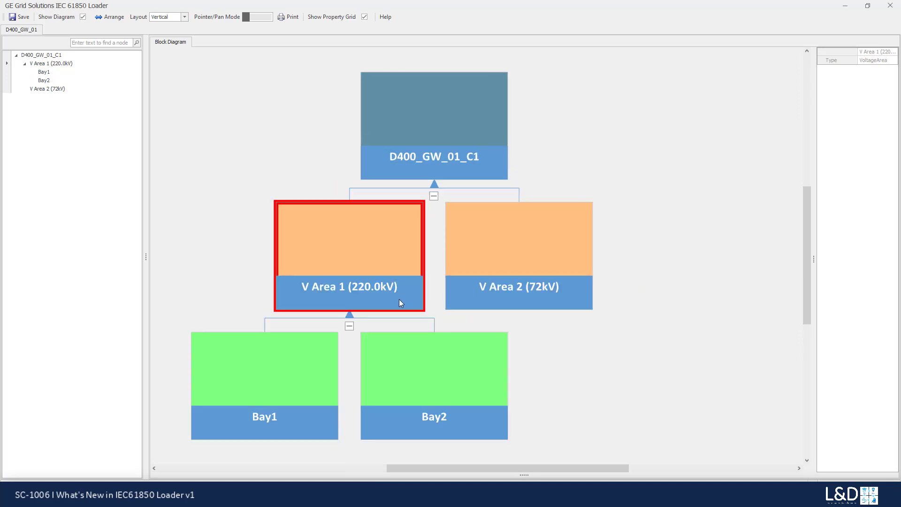
# Step: Add a bay named "Bay3" to V Area 2 from the block diagram
pyautogui.click(536, 251)
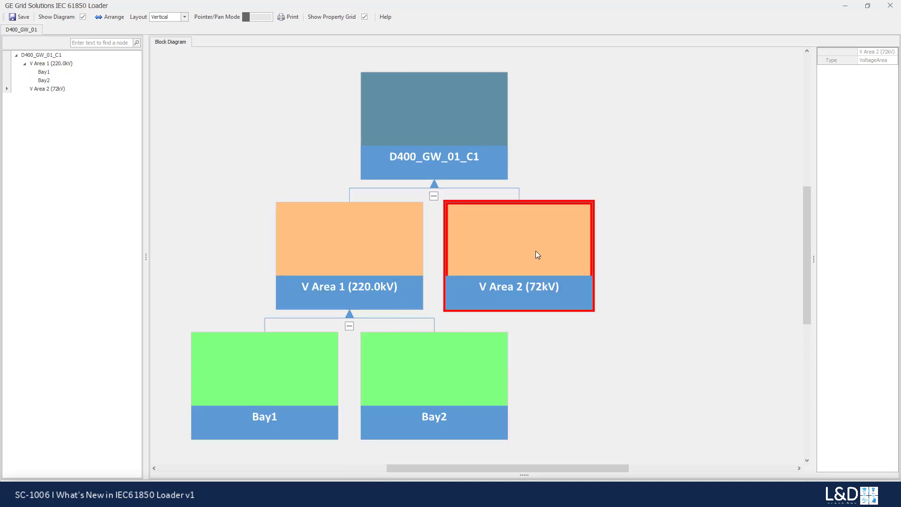
pyautogui.rightClick(535, 251)
pyautogui.click(558, 280)
pyautogui.click(465, 258)
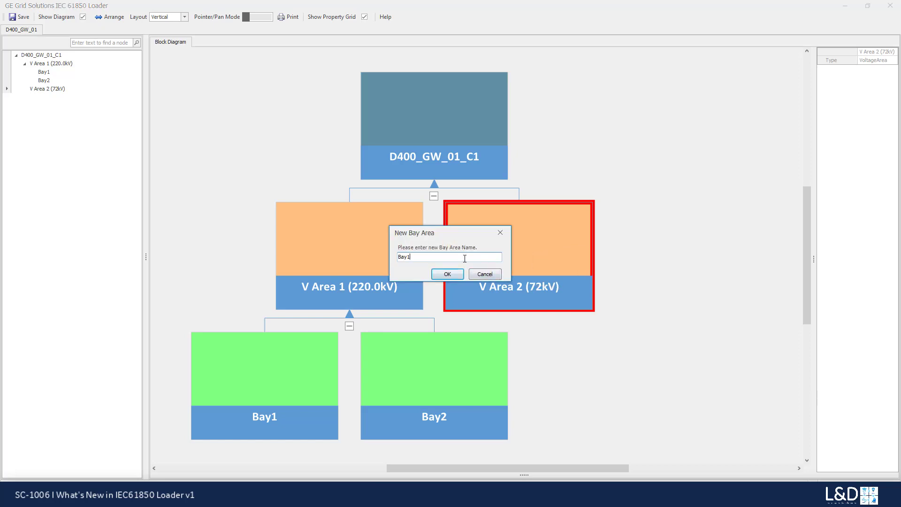
pyautogui.write('3')
pyautogui.click(449, 274)
# Step: Add a second bay named "Bay 4" to V Area 2 from the block diagram
pyautogui.rightClick(646, 271)
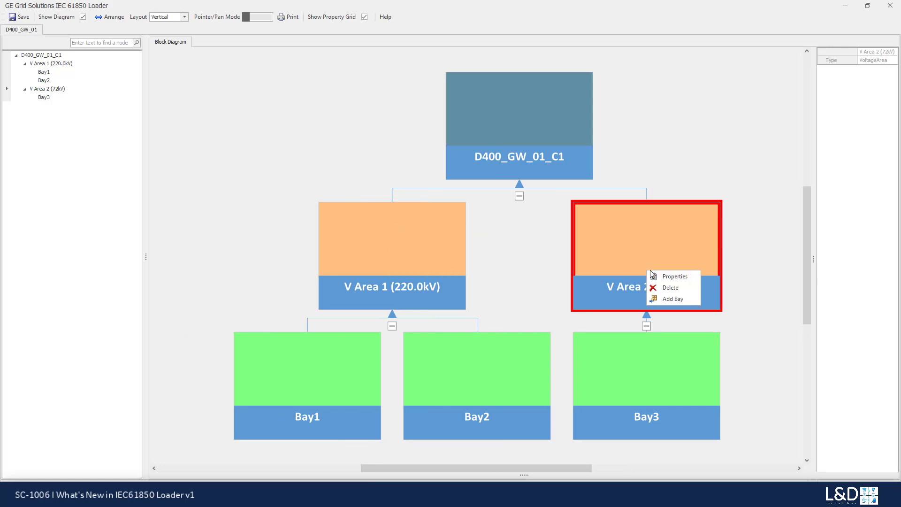
pyautogui.click(668, 300)
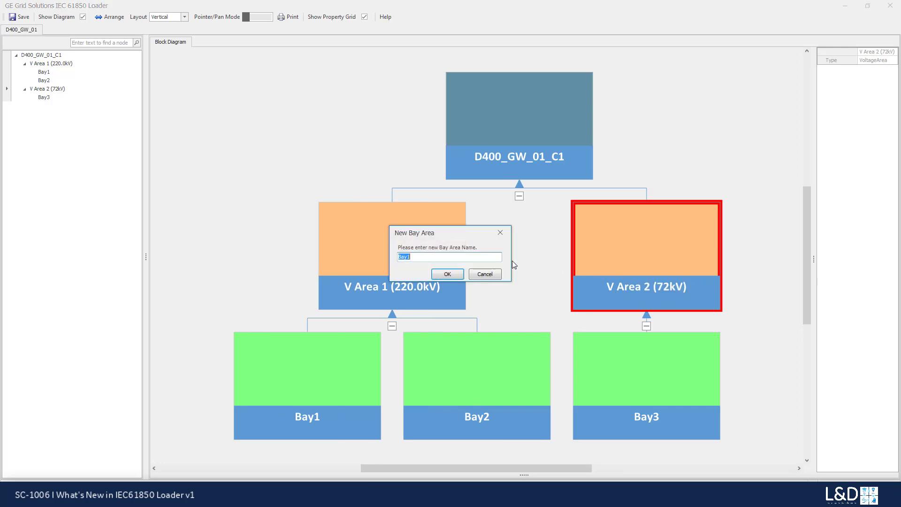
pyautogui.click(465, 259)
pyautogui.click(451, 275)
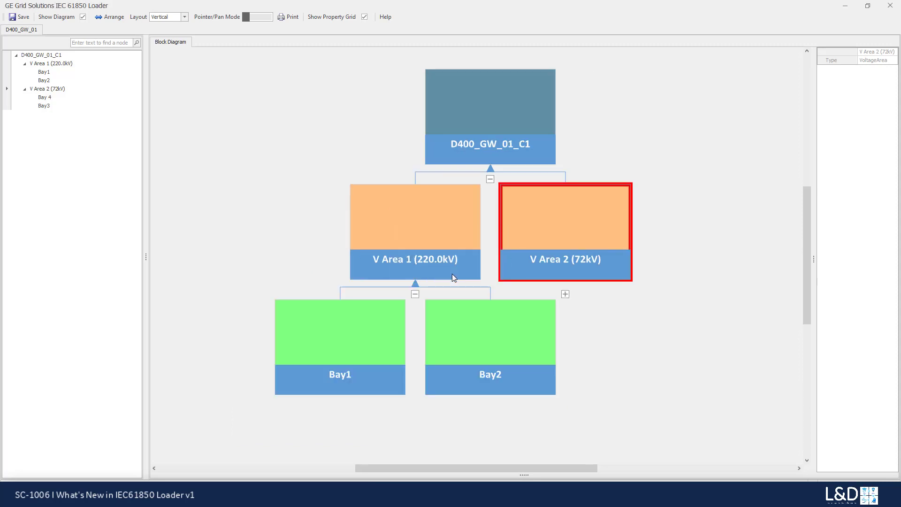
# Step: Expand the bays of V Area 2 in the block diagram and rearrange the whole diagram
pyautogui.click(565, 294)
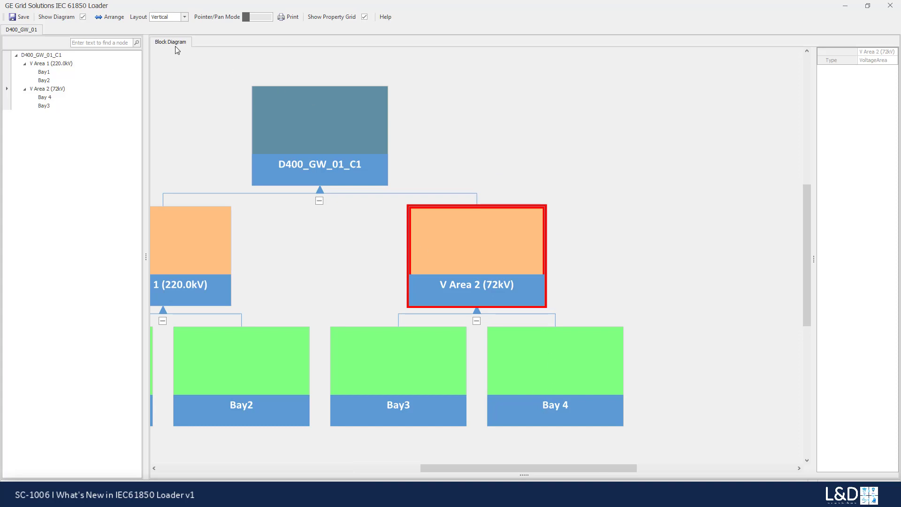
pyautogui.click(107, 19)
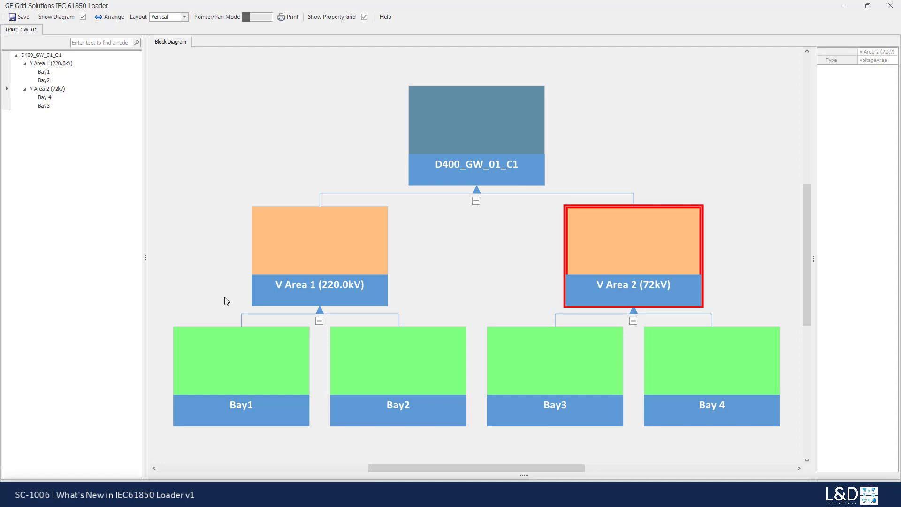
# Step: Look at the options offered for Bay1 in both the block diagram and the node tree
pyautogui.rightClick(243, 362)
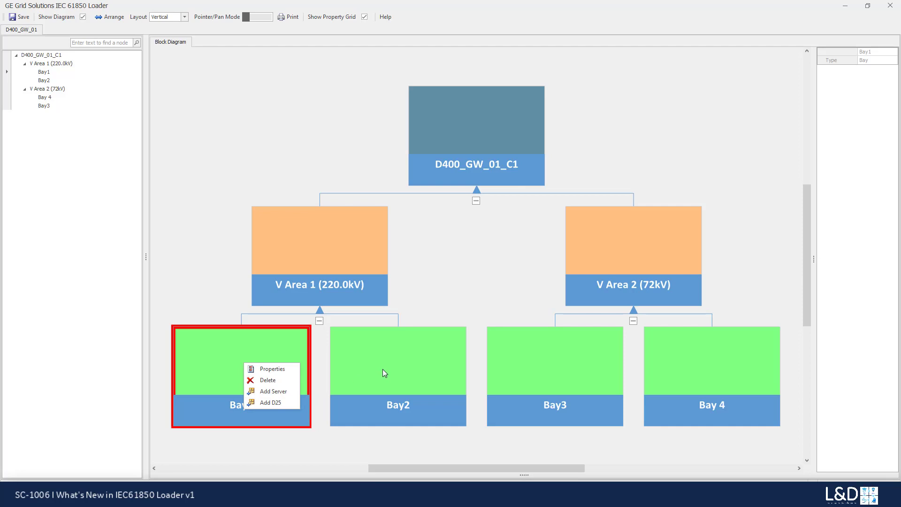
pyautogui.click(47, 72)
pyautogui.rightClick(48, 74)
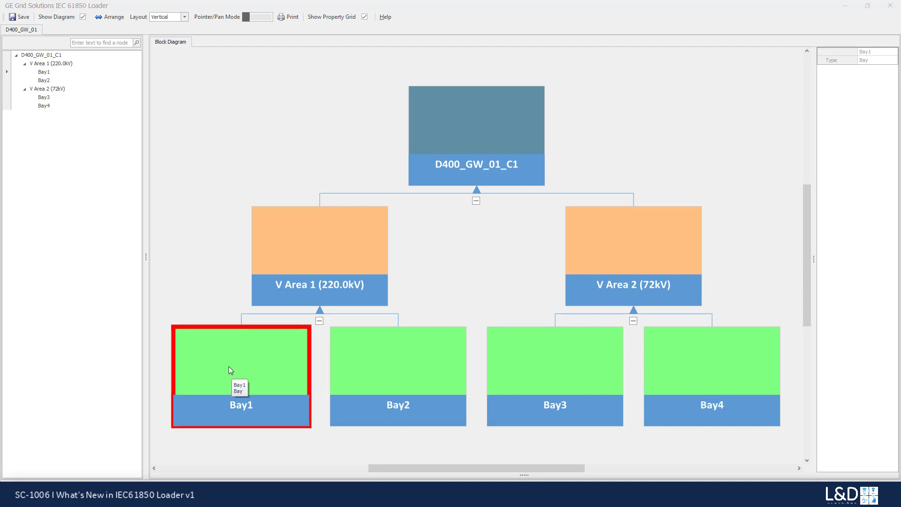
# Step: Try to add a D25 to Bay1 by invoking 61850 self description with the ICD file saved, leaving pending changes unsaved
pyautogui.click(228, 367)
pyautogui.rightClick(228, 366)
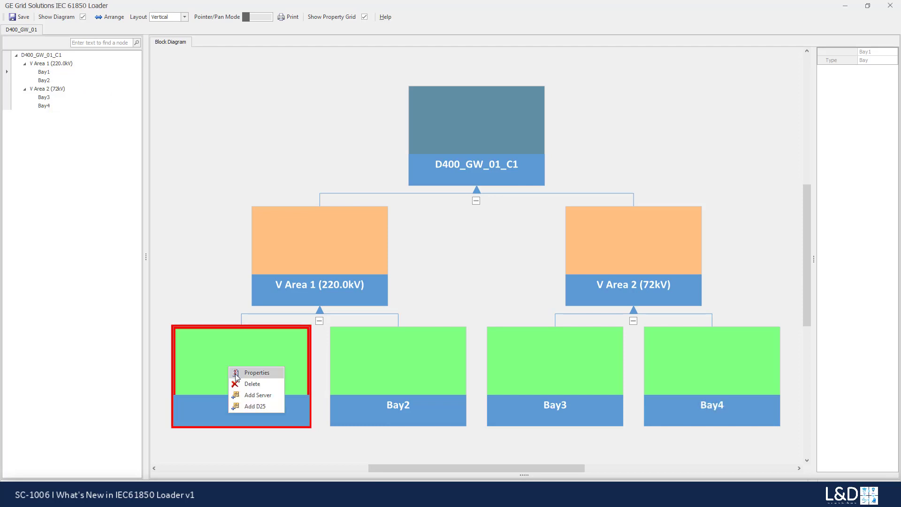
pyautogui.click(251, 407)
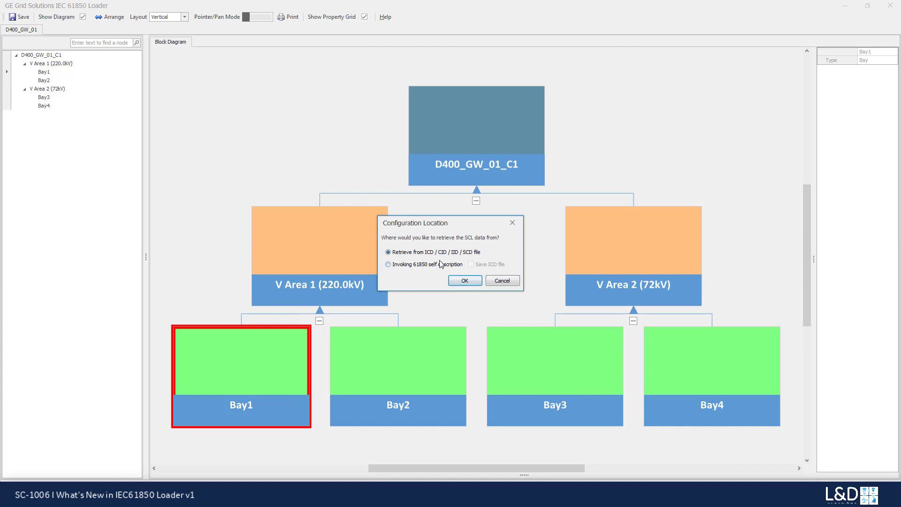
pyautogui.click(432, 265)
pyautogui.click(471, 264)
pyautogui.click(464, 281)
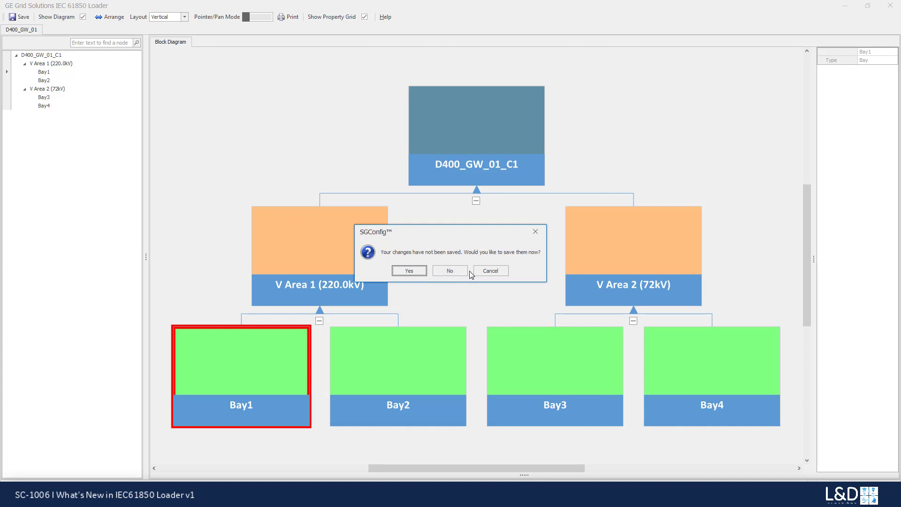
pyautogui.click(454, 271)
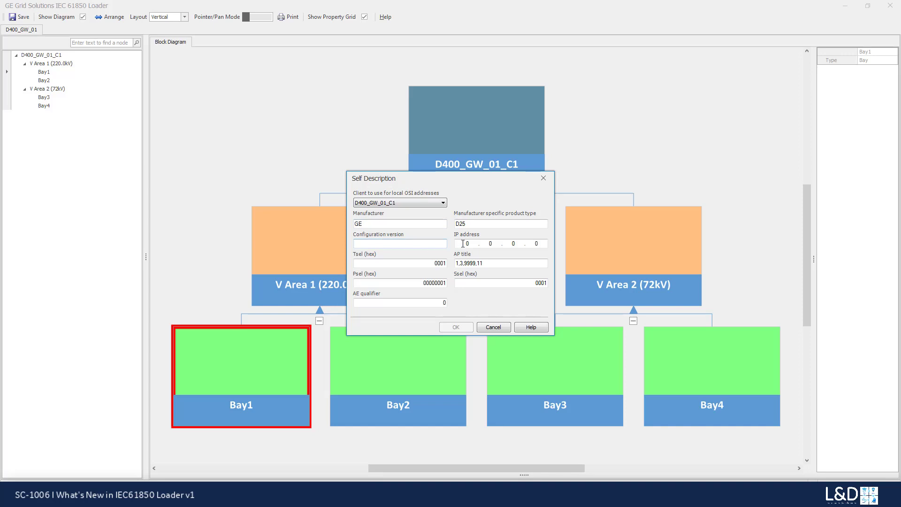
pyautogui.click(491, 242)
pyautogui.click(516, 243)
pyautogui.click(534, 244)
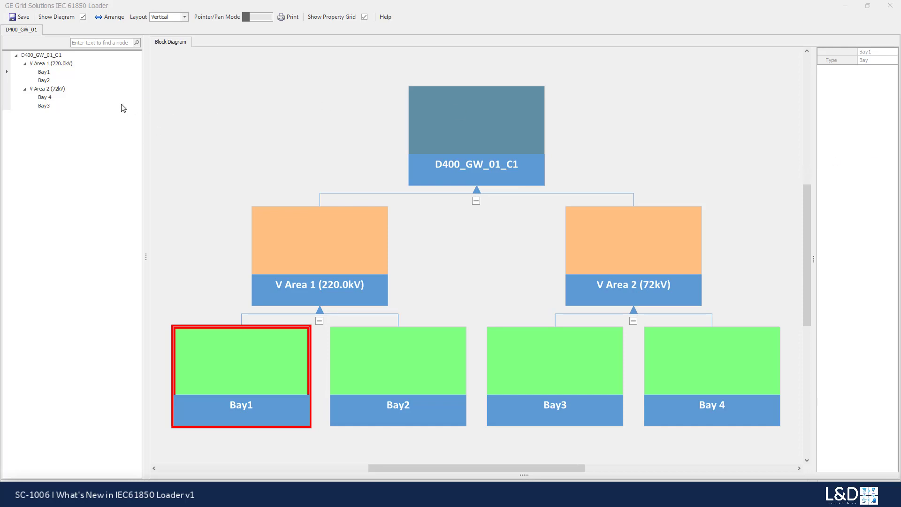
# Step: Try to add a server to Bay1 from an SCL file in C:\Temp\61850 SCL Files, leaving the file selection without choosing one
pyautogui.rightClick(228, 365)
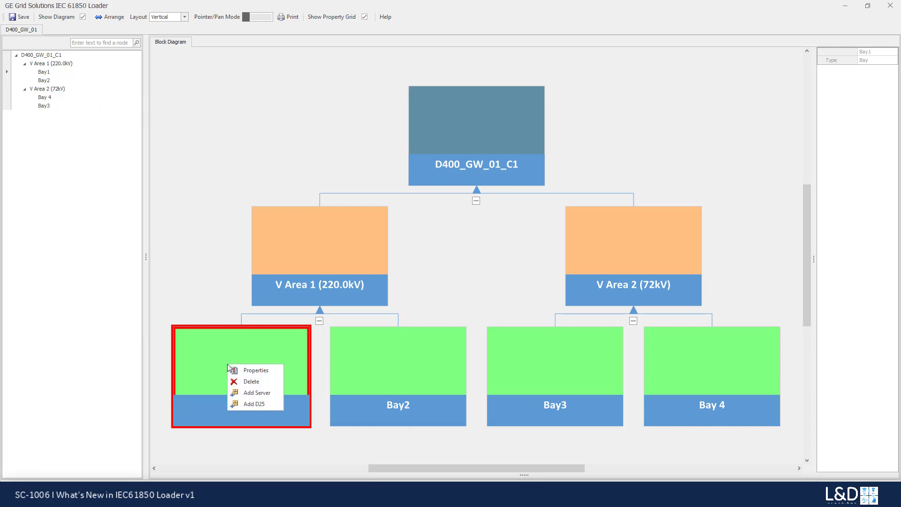
pyautogui.click(255, 393)
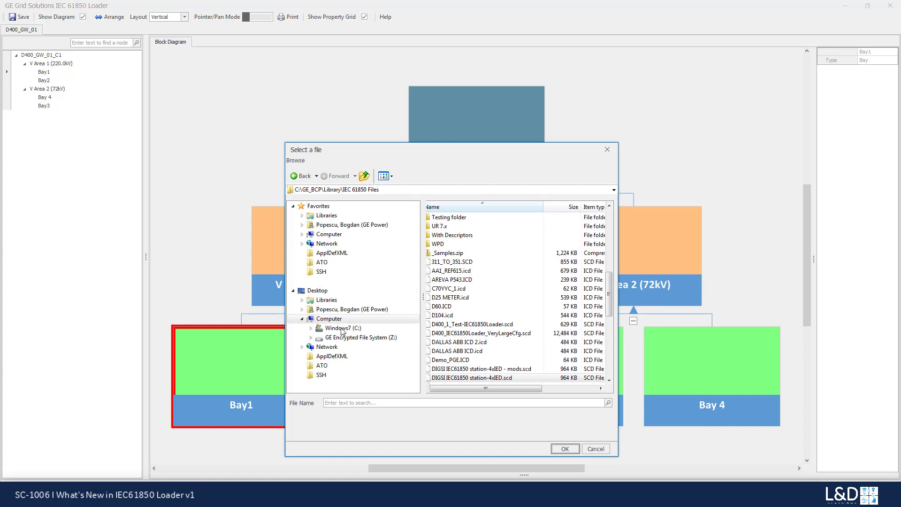
pyautogui.click(342, 328)
pyautogui.scroll(-5, 469, 356)
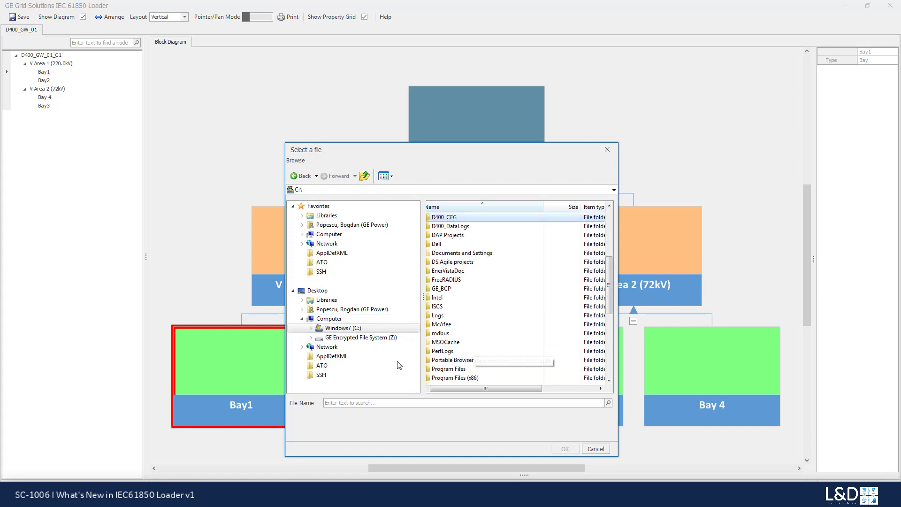
pyautogui.click(311, 328)
pyautogui.scroll(-8, 375, 372)
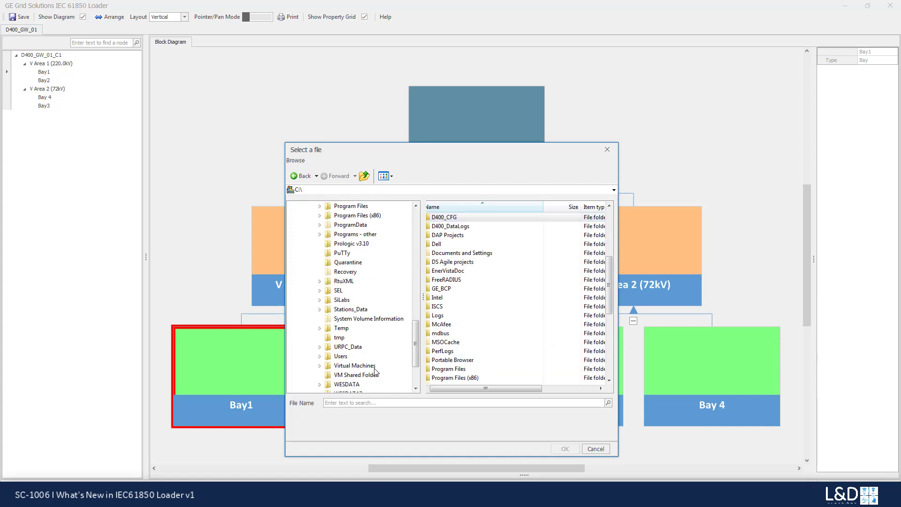
pyautogui.click(336, 320)
pyautogui.click(334, 328)
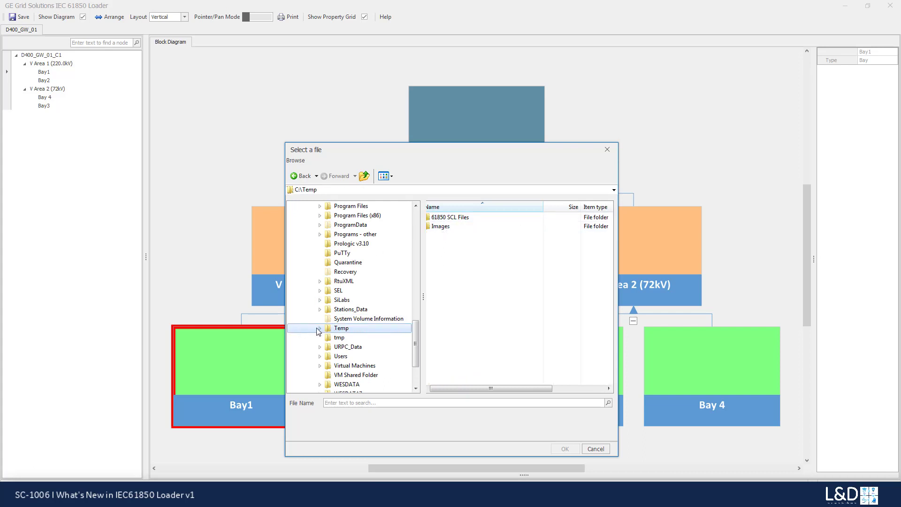
pyautogui.click(319, 328)
pyautogui.click(361, 338)
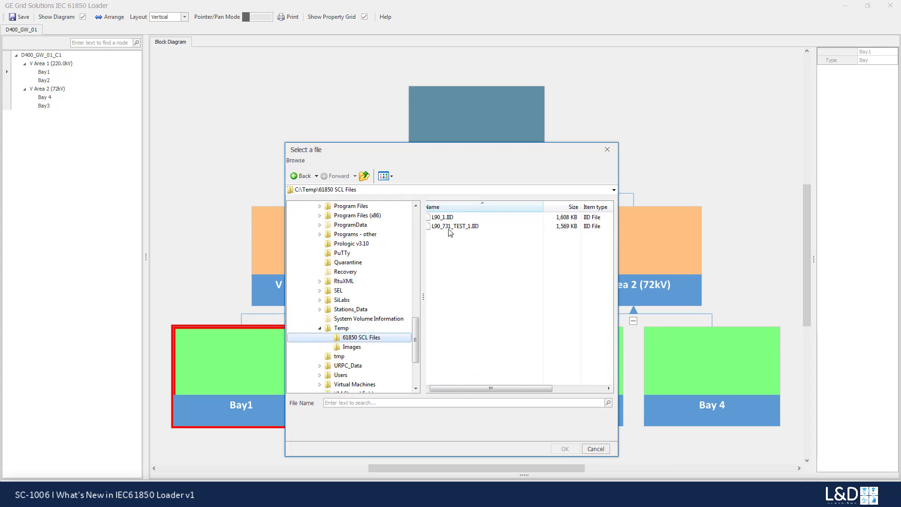
pyautogui.click(592, 451)
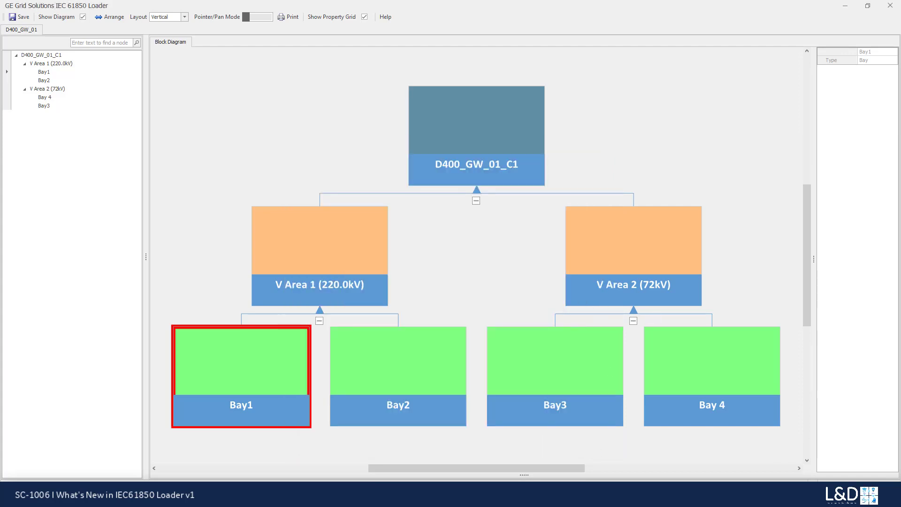
# Step: Bring up the 61850 SCL Files folder in Windows Explorer and drop L90_1.IID onto Bay1 in the node tree
pyautogui.moveTo(900, 207); pyautogui.dragTo(679, 131)
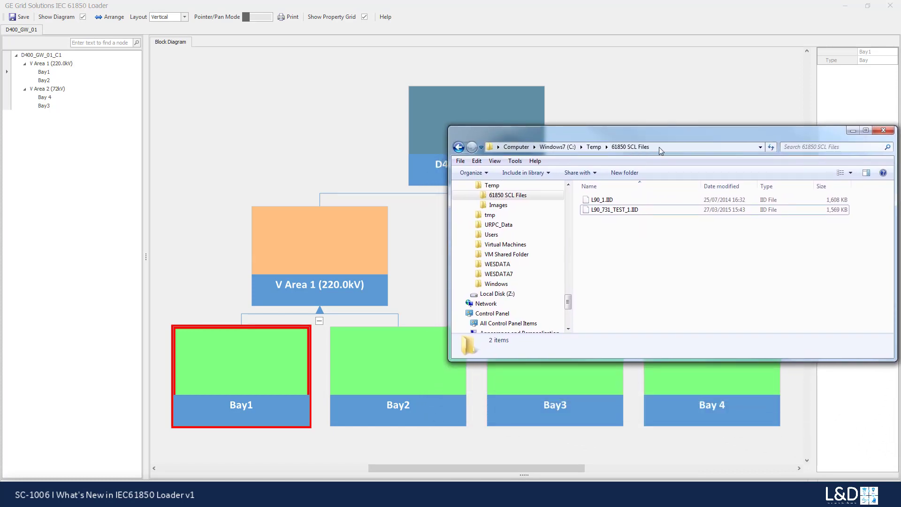
pyautogui.click(605, 210)
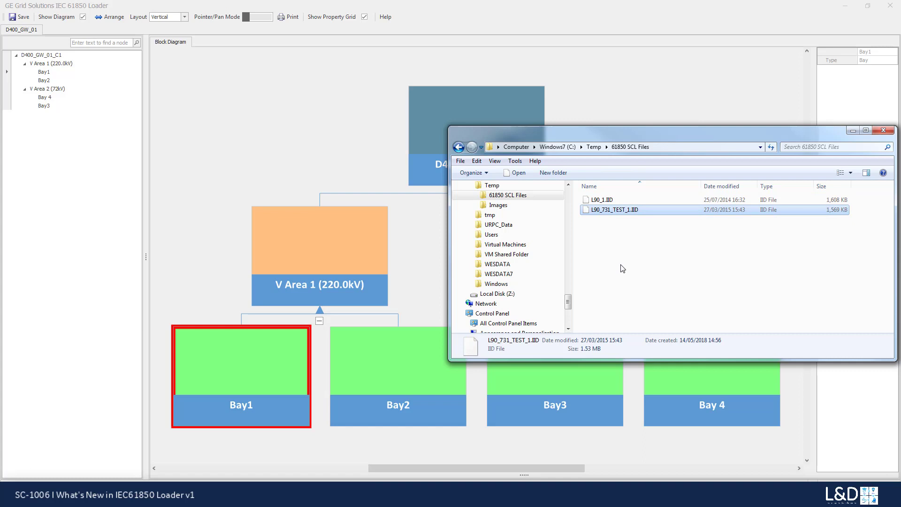
pyautogui.click(605, 202)
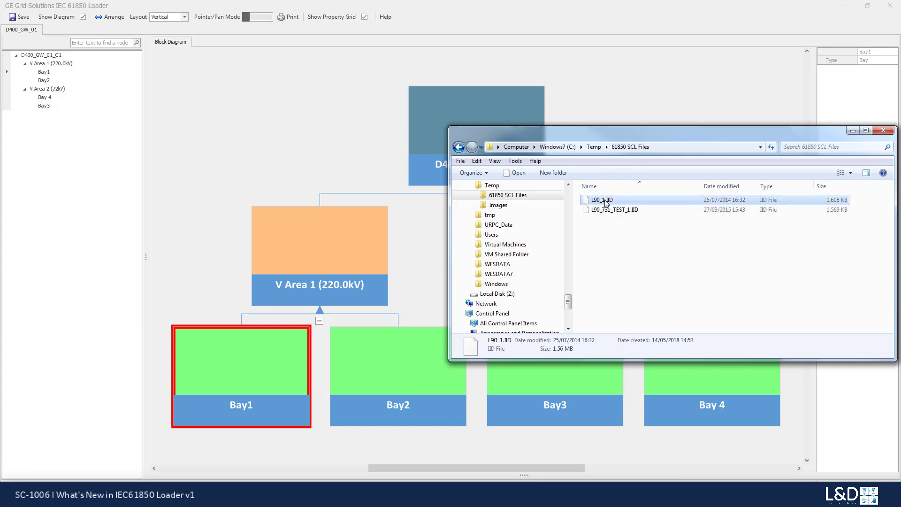
pyautogui.moveTo(605, 202); pyautogui.dragTo(50, 74)
pyautogui.moveTo(50, 73); pyautogui.dragTo(51, 74)
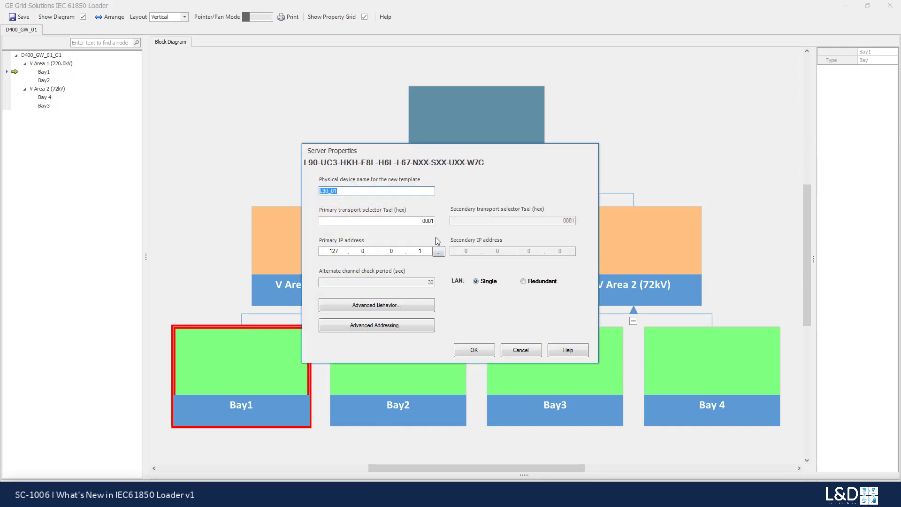
# Step: Choose 192.168.30.90 as the primary IP address of device L90_01 and add the server to Bay1
pyautogui.click(438, 252)
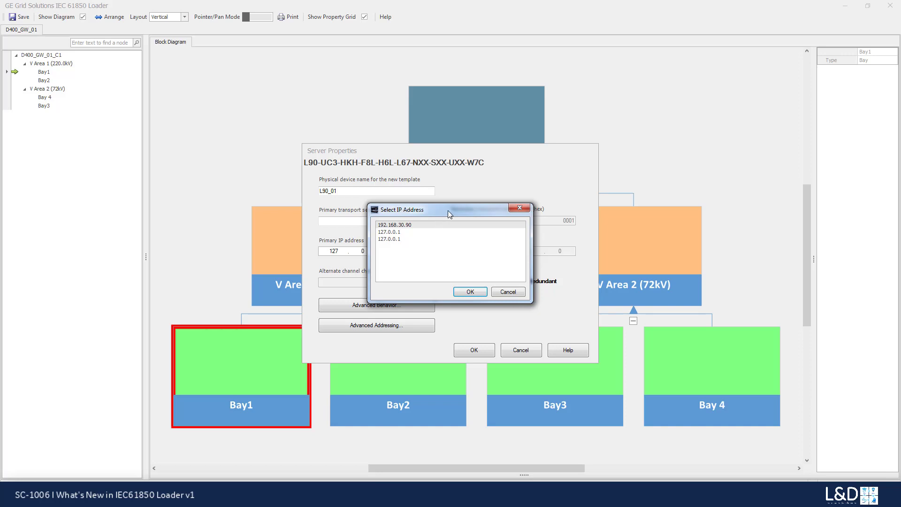
pyautogui.moveTo(447, 210); pyautogui.dragTo(542, 232)
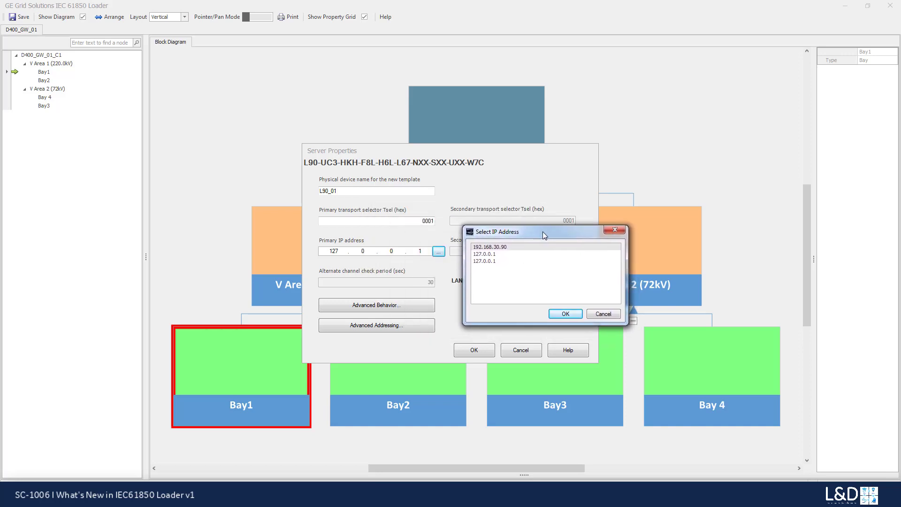
pyautogui.click(489, 254)
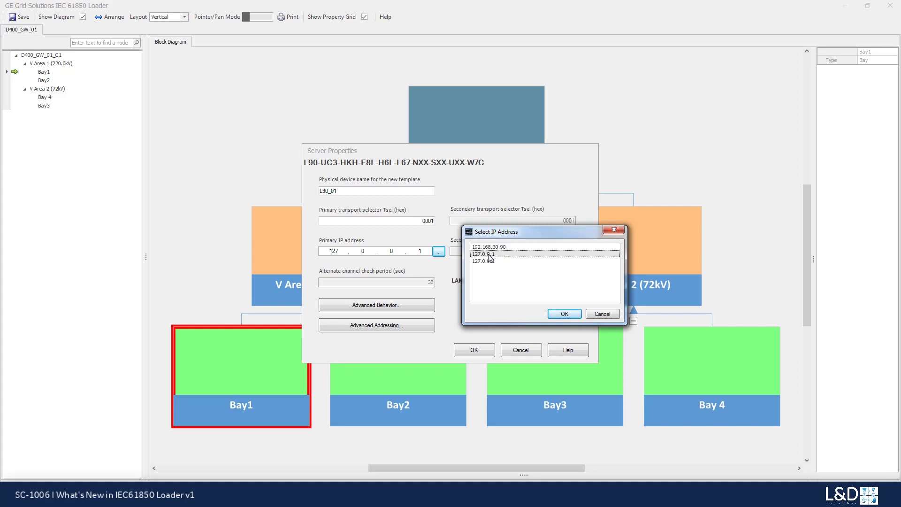
pyautogui.click(491, 261)
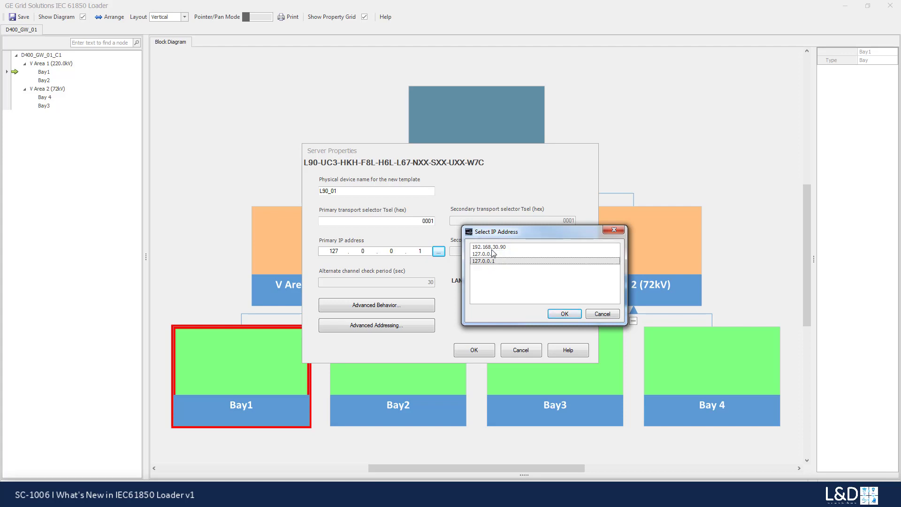
pyautogui.click(493, 247)
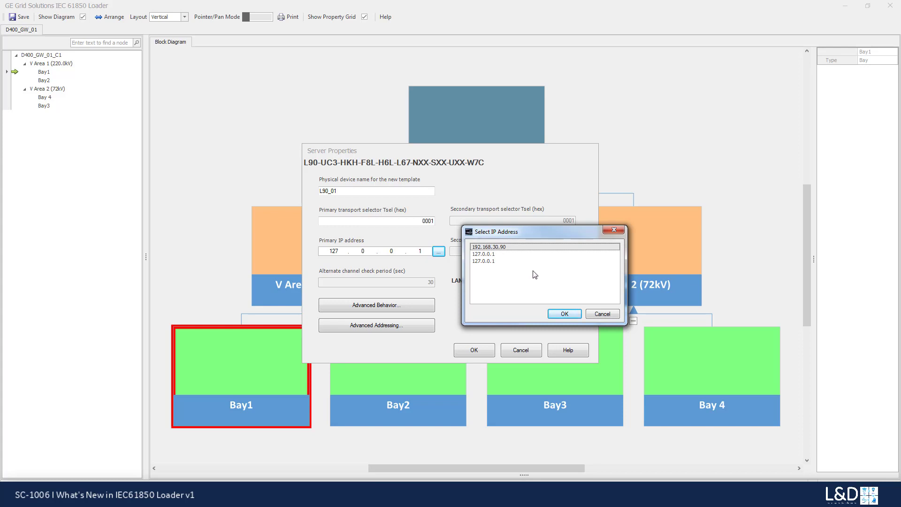
pyautogui.click(564, 314)
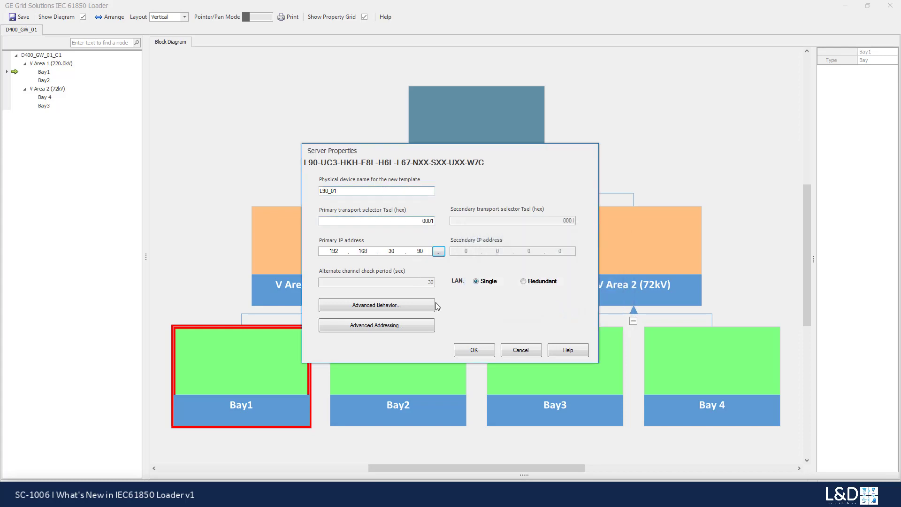
pyautogui.click(474, 349)
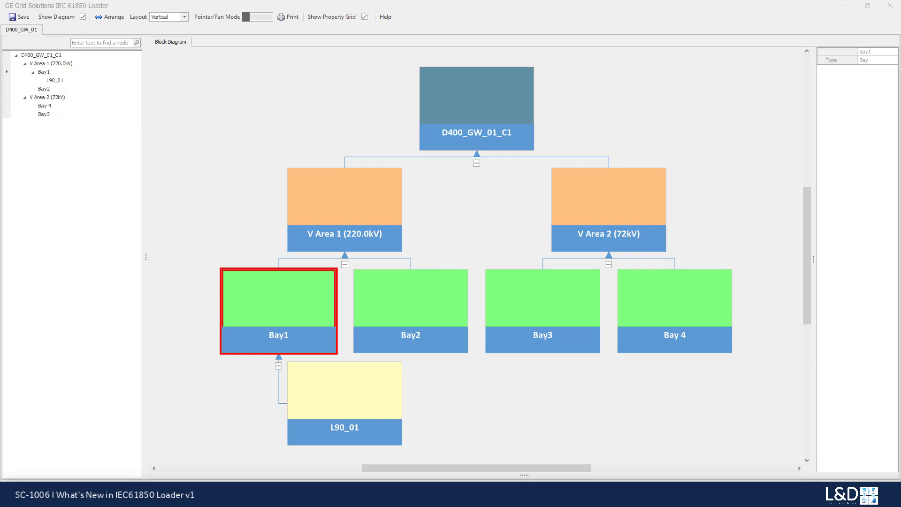
# Step: Switch back to Windows Explorer and drop L90_731_TEST_1.IID onto Bay1 in the node tree
pyautogui.hotkey('alt', 'Tab')
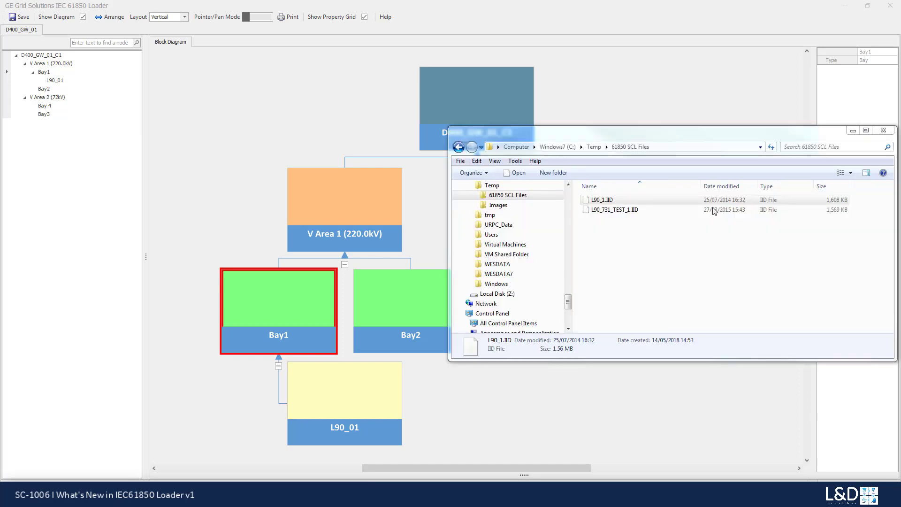
pyautogui.click(596, 202)
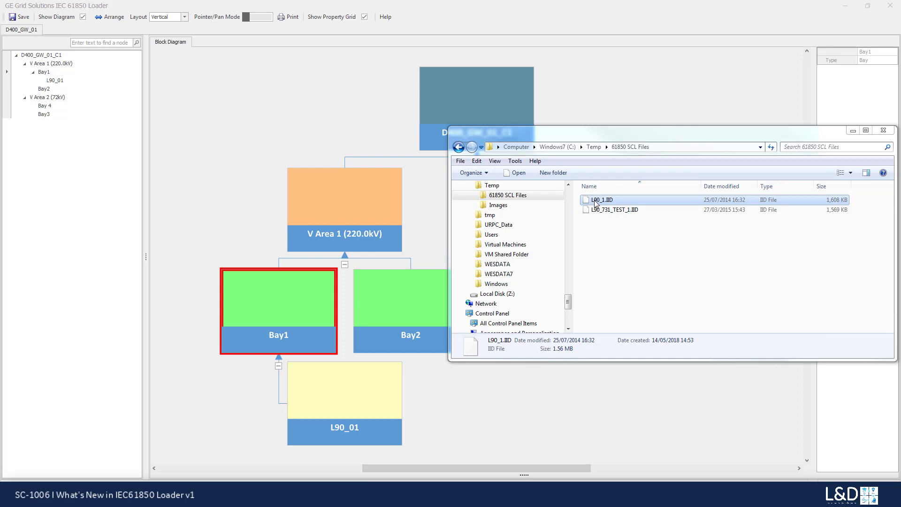
pyautogui.click(593, 212)
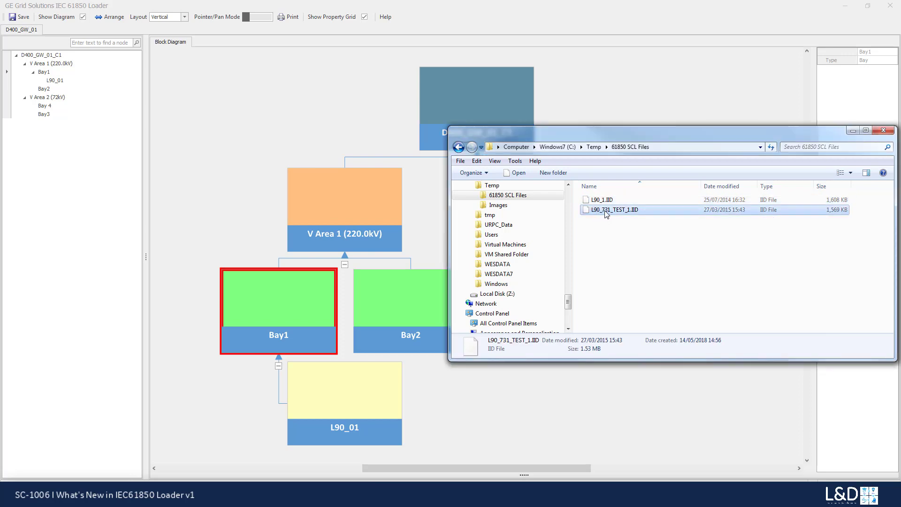
pyautogui.moveTo(607, 214); pyautogui.dragTo(48, 74)
pyautogui.moveTo(48, 74); pyautogui.dragTo(48, 74)
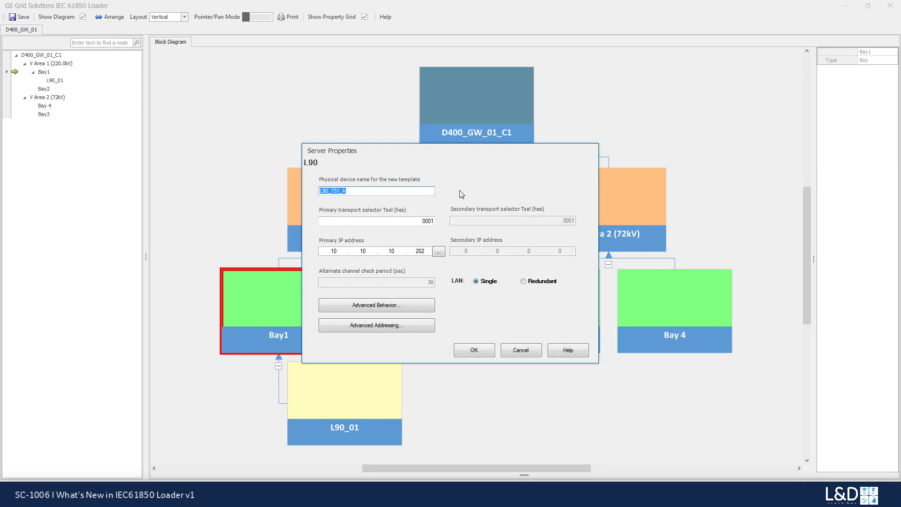
# Step: Choose 192.168.30.90 as the primary IP address of device L90_731_A and add the server to Bay1
pyautogui.click(438, 252)
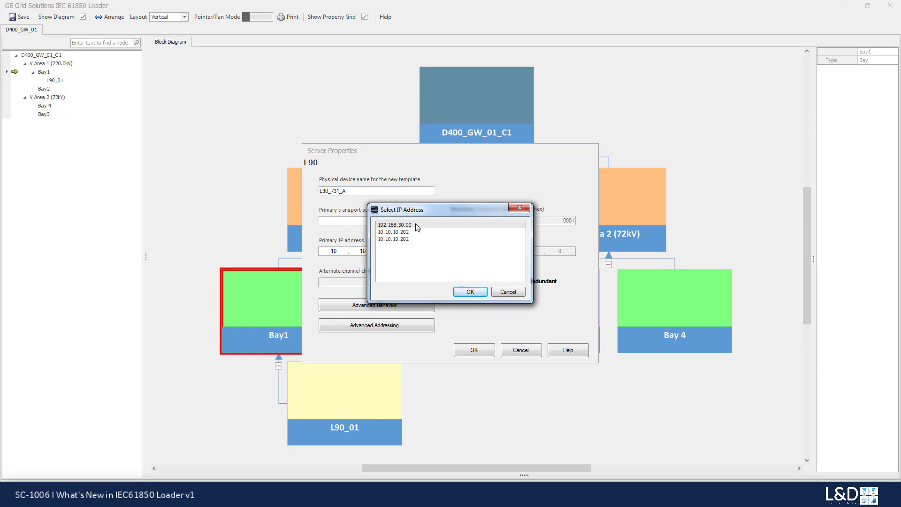
pyautogui.click(417, 225)
pyautogui.click(470, 292)
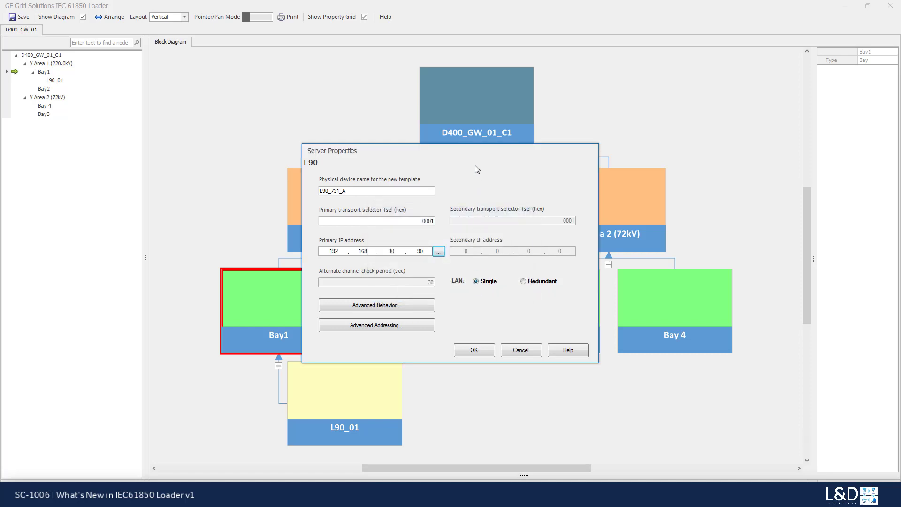
pyautogui.click(474, 350)
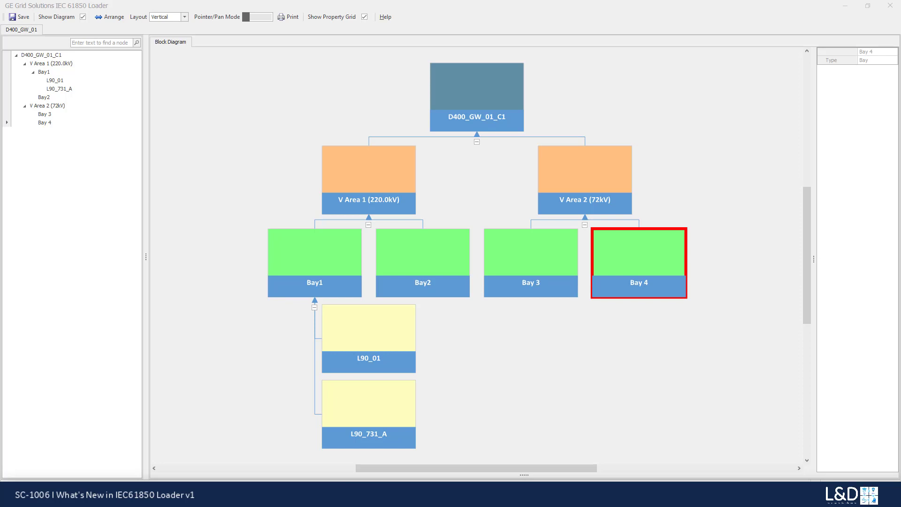
# Step: Drop a multi-IED SCL file onto Bay 3 and add both LIGNE and TR631, skipping parameter confirmation for each IED
pyautogui.moveTo(891, 249); pyautogui.dragTo(48, 118)
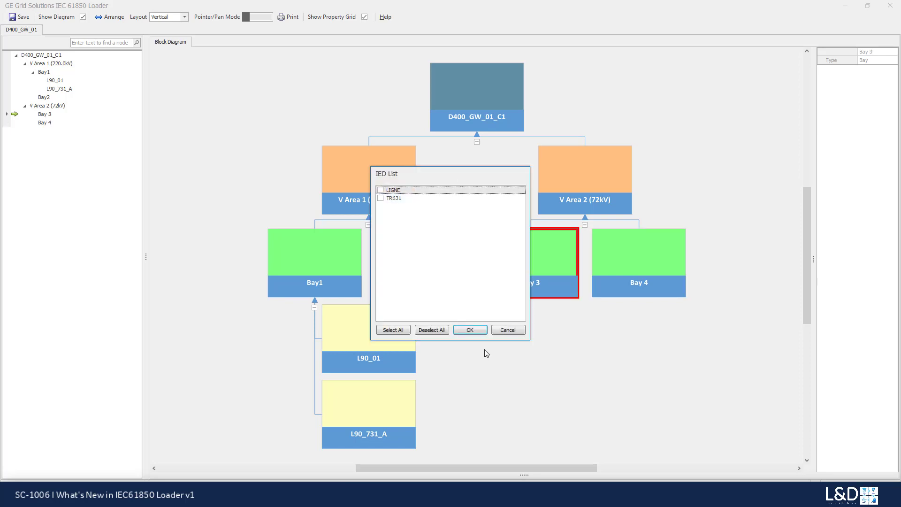
pyautogui.click(380, 190)
pyautogui.click(381, 201)
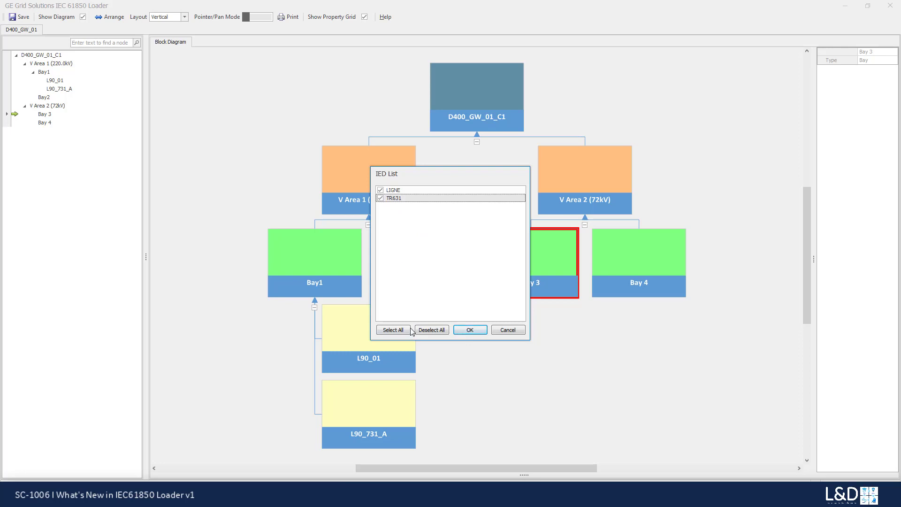
pyautogui.click(432, 328)
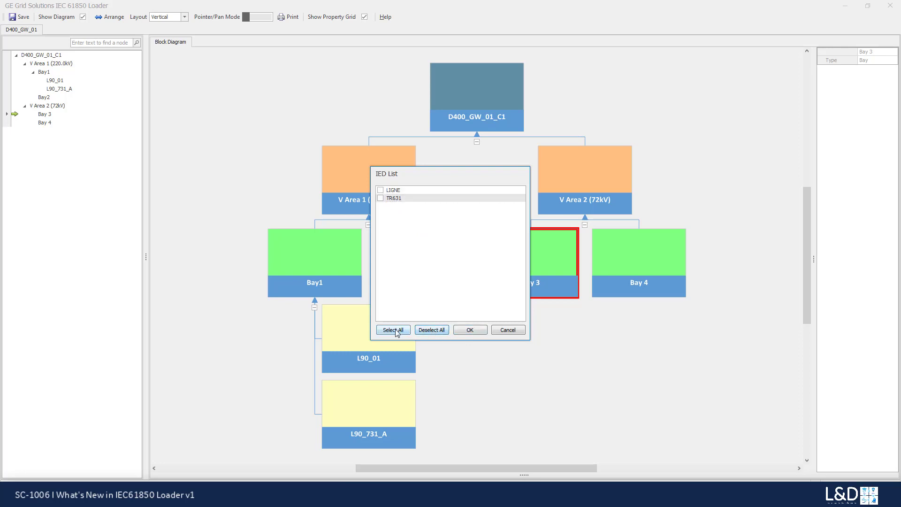
pyautogui.click(401, 331)
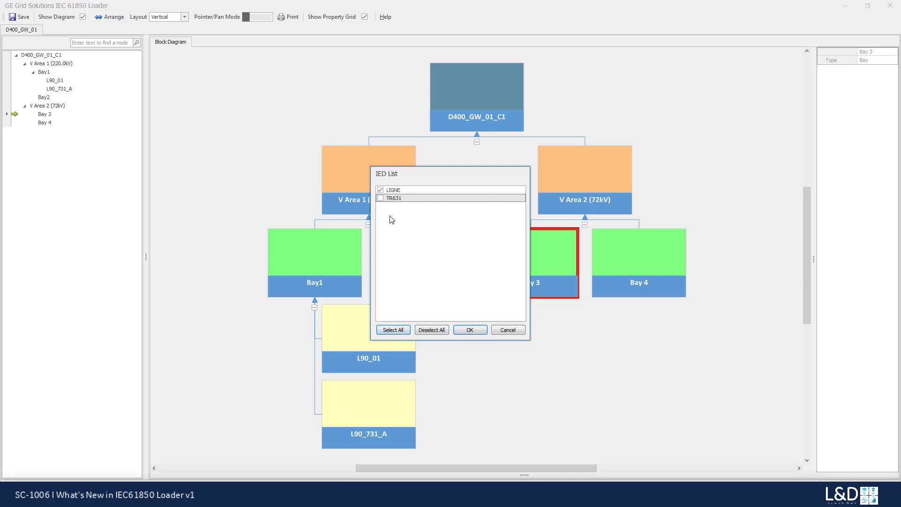
pyautogui.click(425, 330)
pyautogui.click(397, 330)
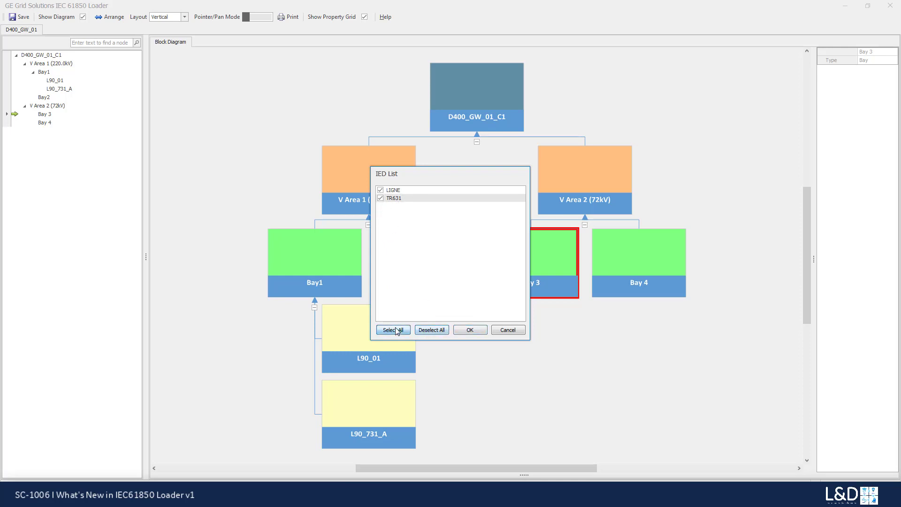
pyautogui.click(470, 330)
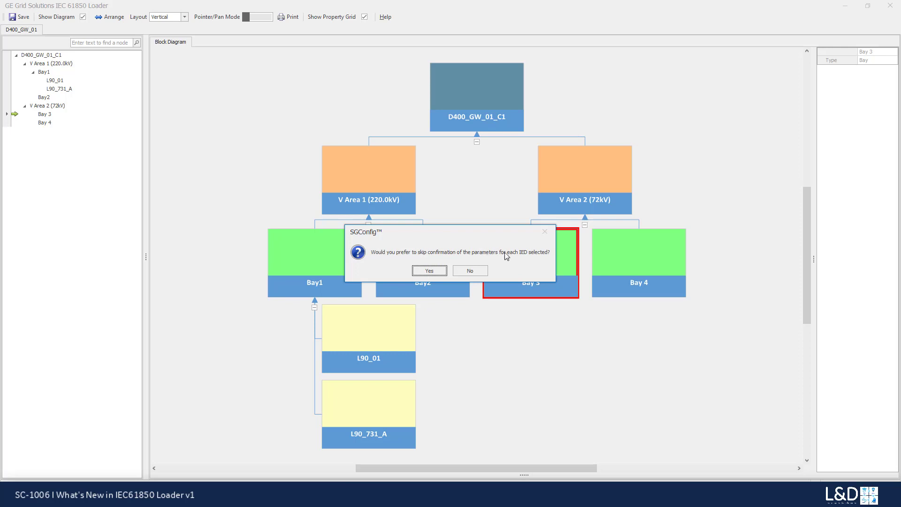
pyautogui.click(429, 271)
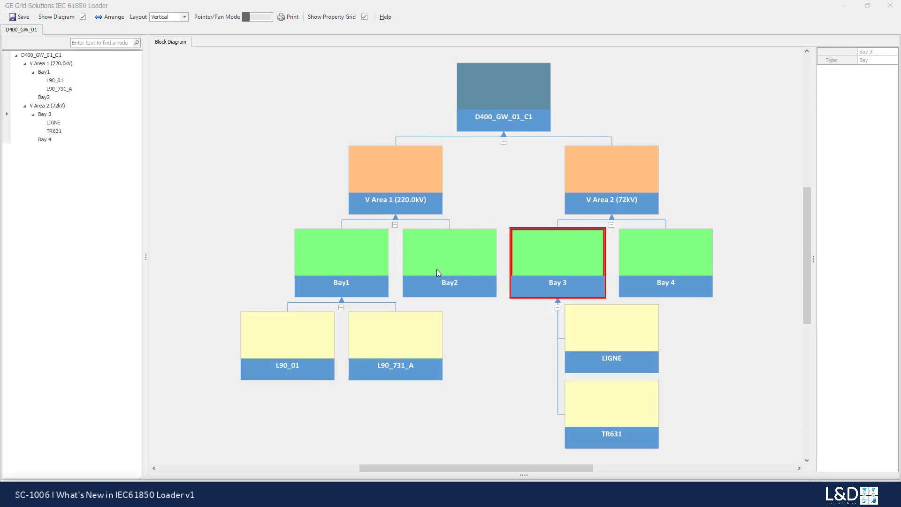
pyautogui.click(618, 338)
pyautogui.click(612, 410)
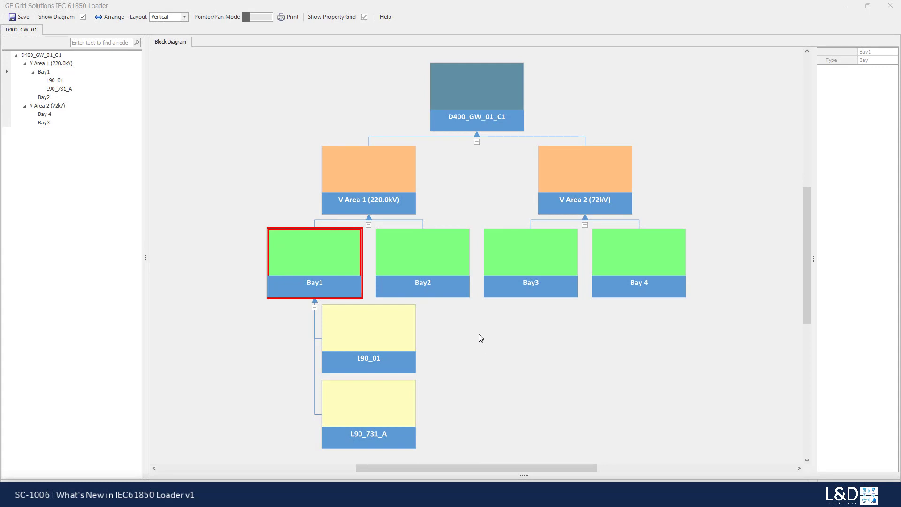
# Step: Locate servers L90_01 and L90_731_A under Bay1 in the diagram and the node tree, and check the commands available for L90_01
pyautogui.click(377, 345)
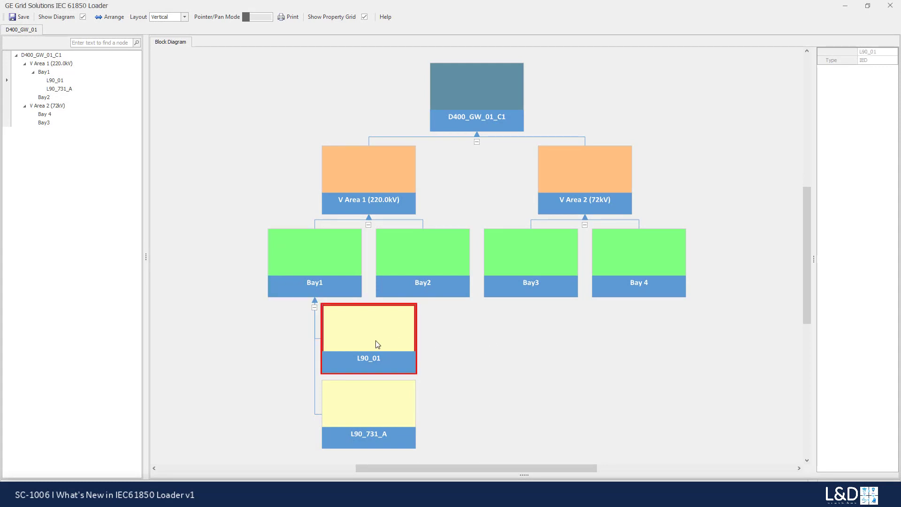
pyautogui.click(376, 421)
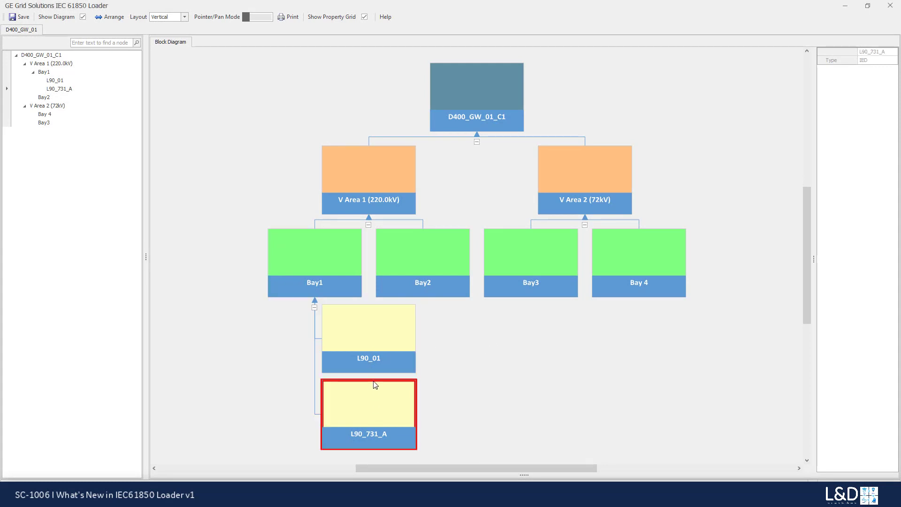
pyautogui.moveTo(368, 346)
pyautogui.mouseDown()
pyautogui.moveTo(391, 343)
pyautogui.moveTo(419, 314)
pyautogui.moveTo(369, 346)
pyautogui.mouseUp()
pyautogui.rightClick(387, 329)
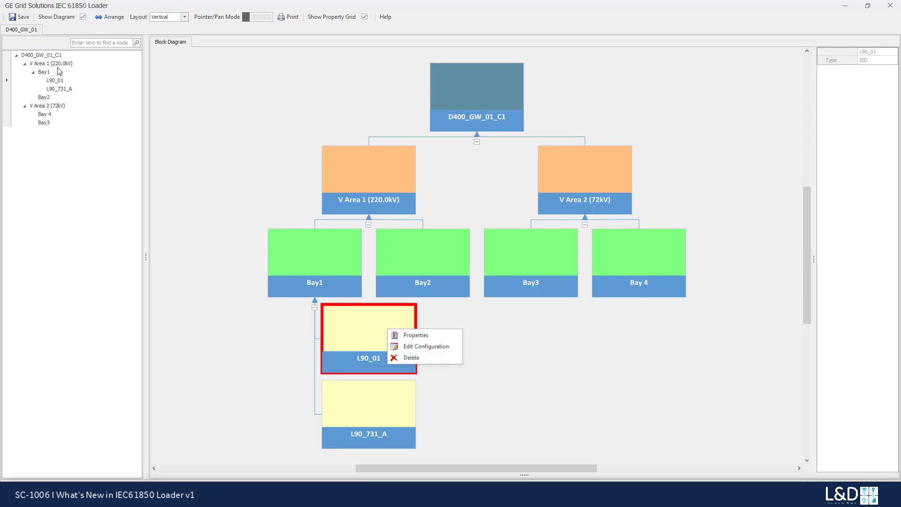
pyautogui.click(56, 81)
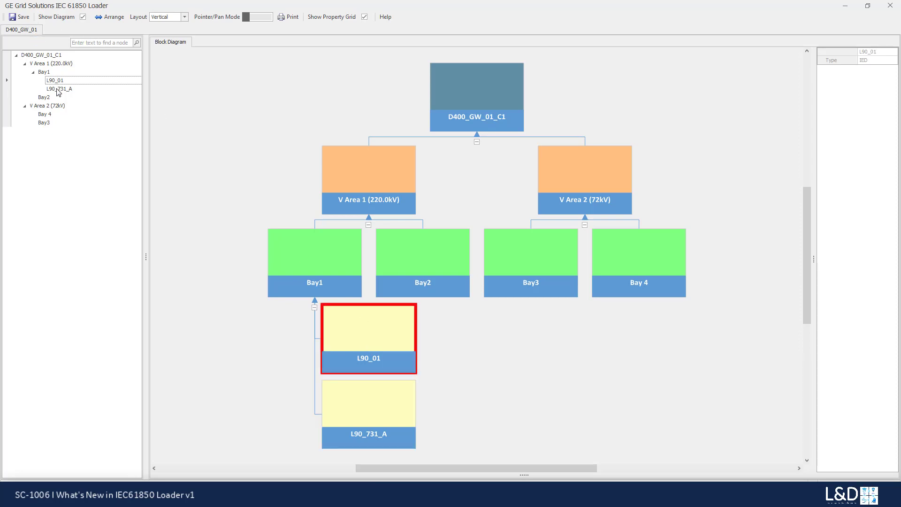
pyautogui.click(57, 90)
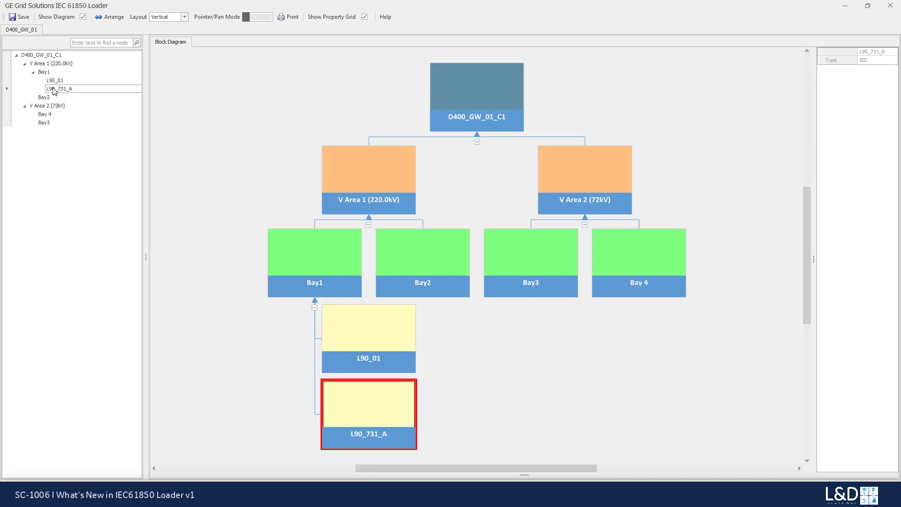
# Step: Reassign the servers in the node tree: L90_01 to Bay 4, and L90_731_A first to Bay2 and from there to Bay3
pyautogui.moveTo(54, 91); pyautogui.dragTo(50, 101)
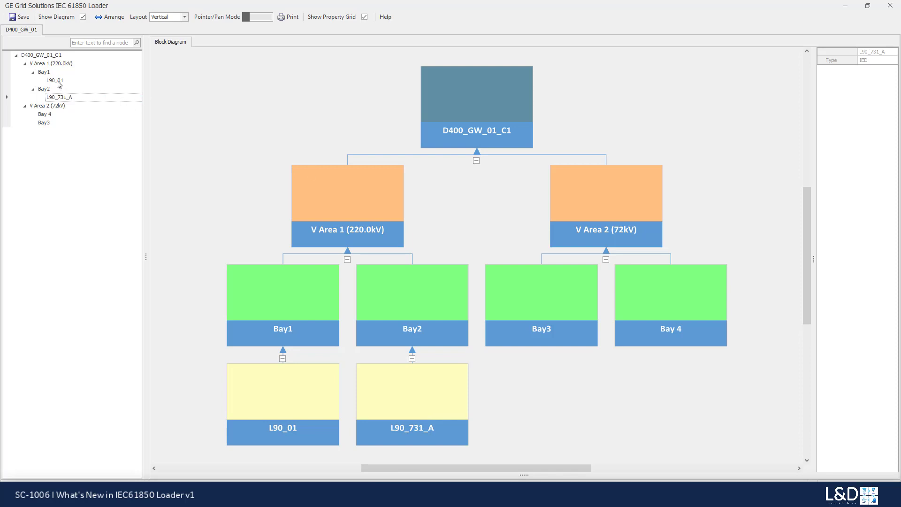
pyautogui.moveTo(58, 84); pyautogui.dragTo(52, 116)
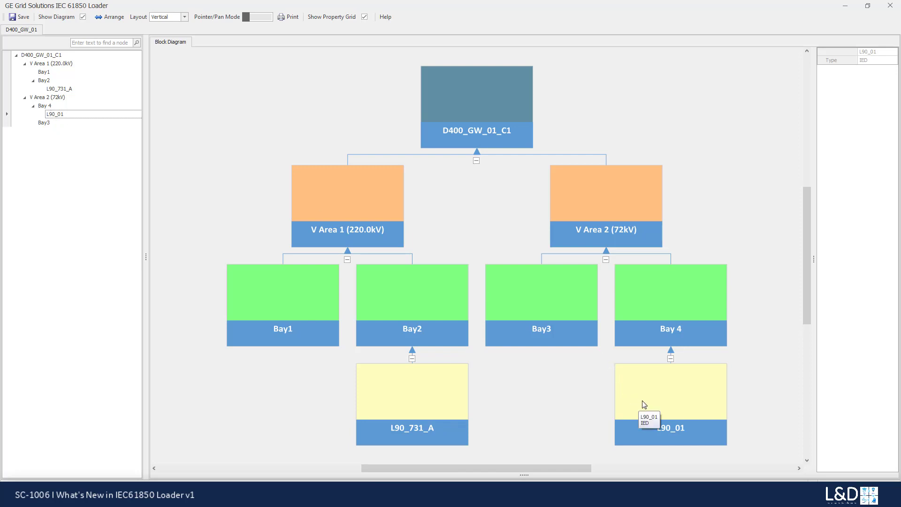
pyautogui.moveTo(641, 404)
pyautogui.mouseDown()
pyautogui.moveTo(570, 394)
pyautogui.moveTo(629, 396)
pyautogui.mouseUp()
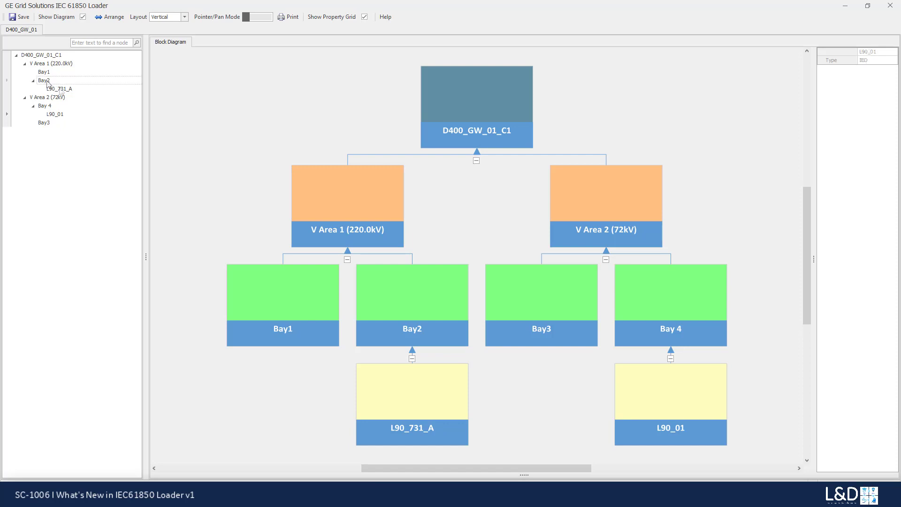
pyautogui.moveTo(60, 89); pyautogui.dragTo(47, 124)
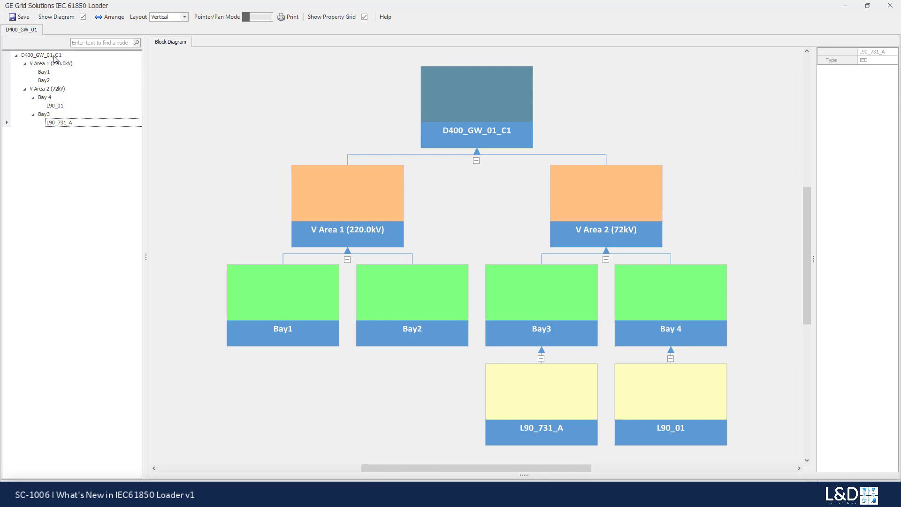
# Step: View the server properties of L90_731_A under Bay3 and close them without making changes
pyautogui.rightClick(60, 126)
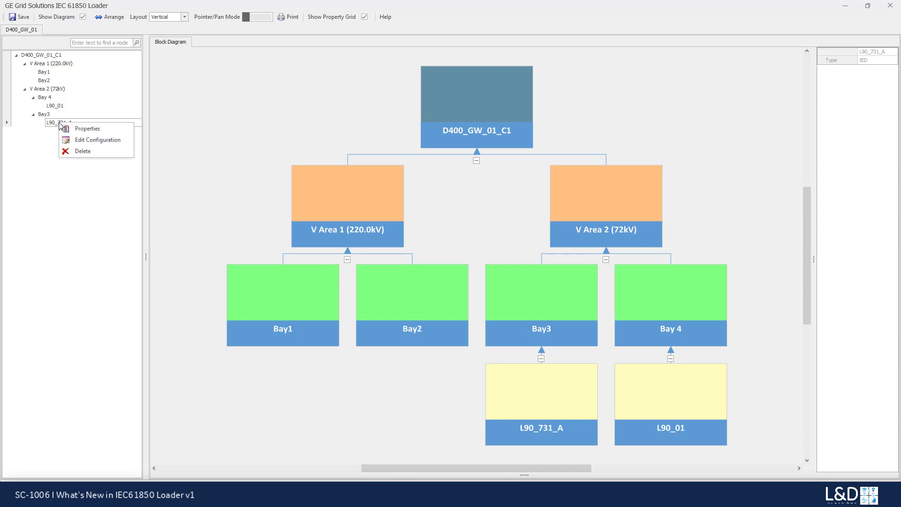
pyautogui.click(89, 129)
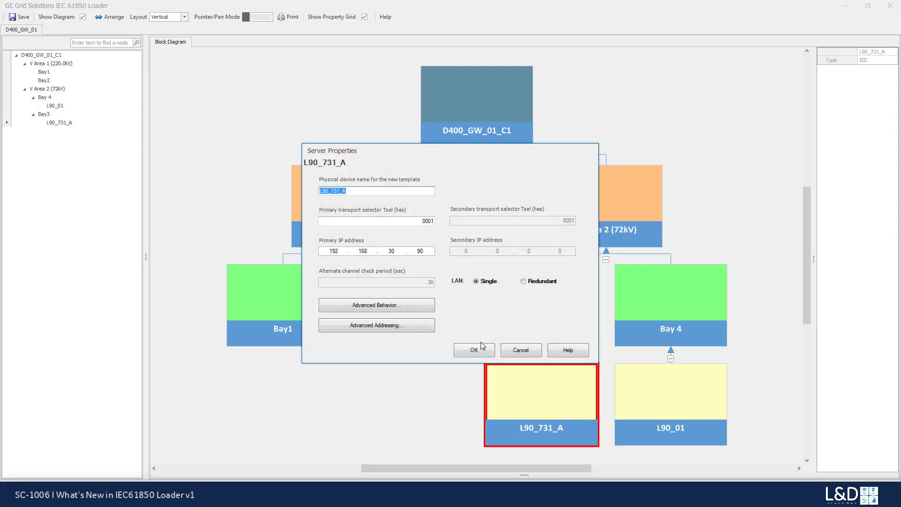
pyautogui.click(525, 353)
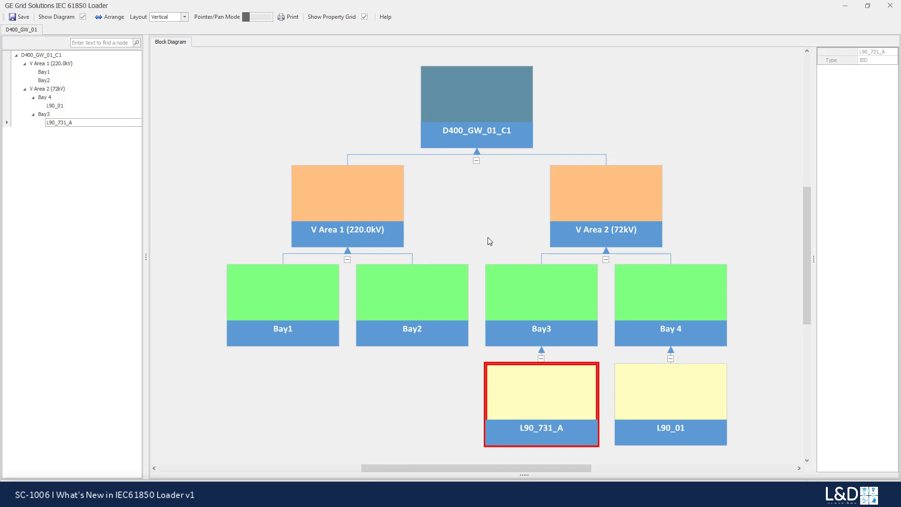
# Step: Try to open the configuration of client D400_GW_01_C1 for editing, and dismiss the validation information
pyautogui.click(472, 102)
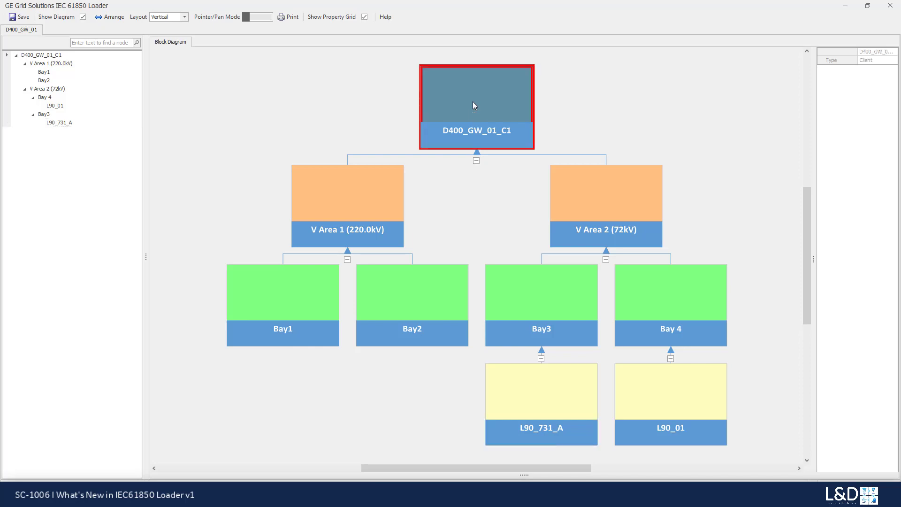
pyautogui.rightClick(472, 102)
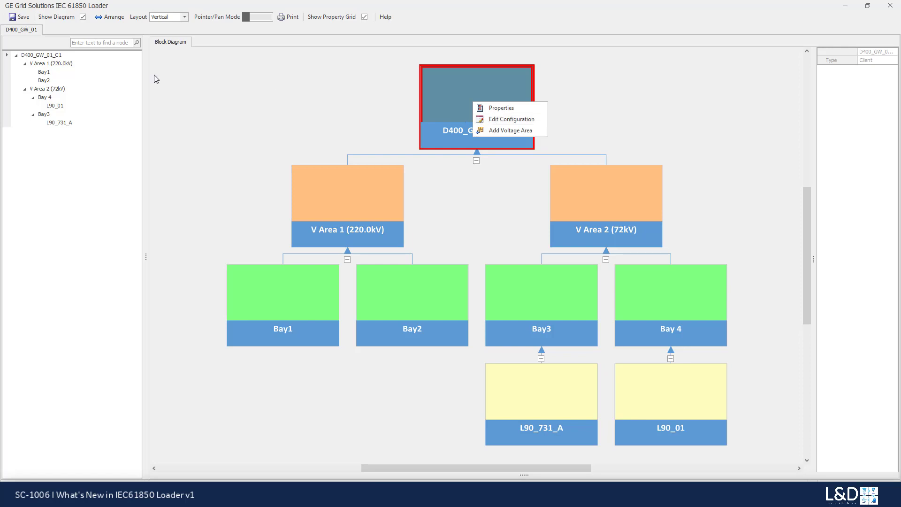
pyautogui.click(52, 55)
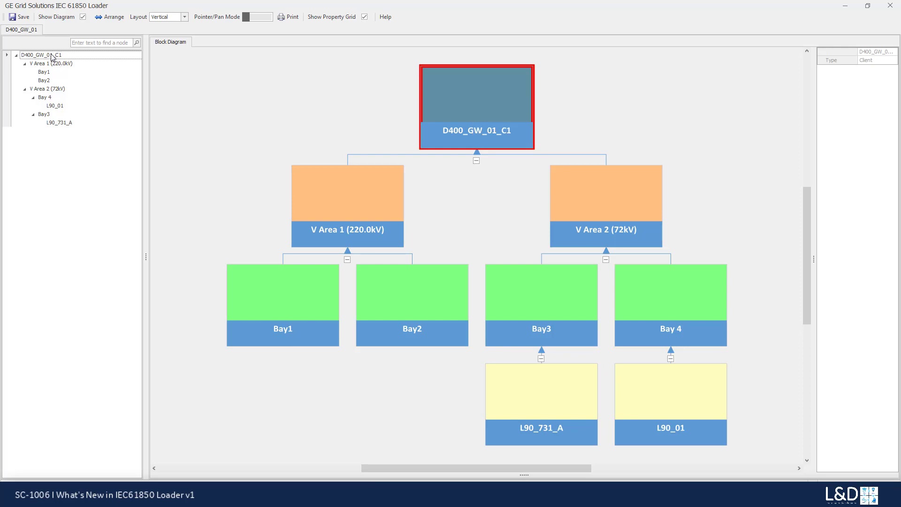
pyautogui.rightClick(52, 55)
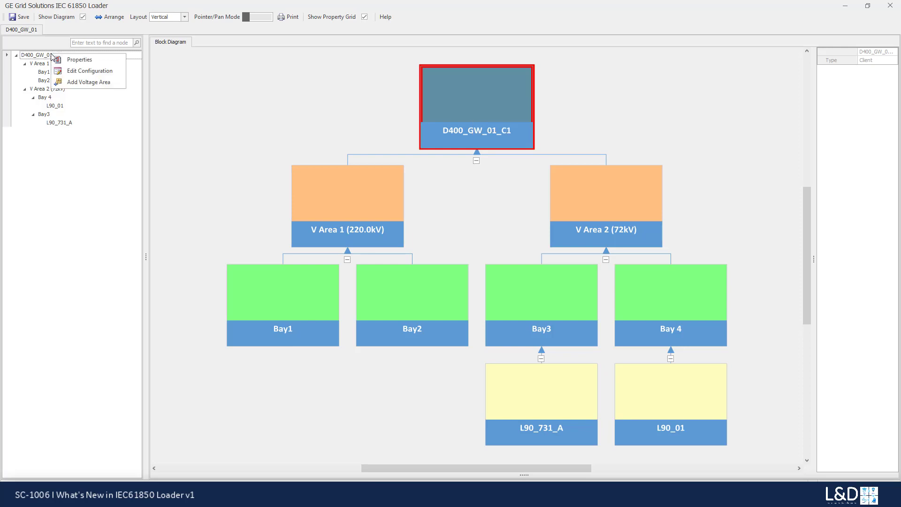
pyautogui.click(68, 74)
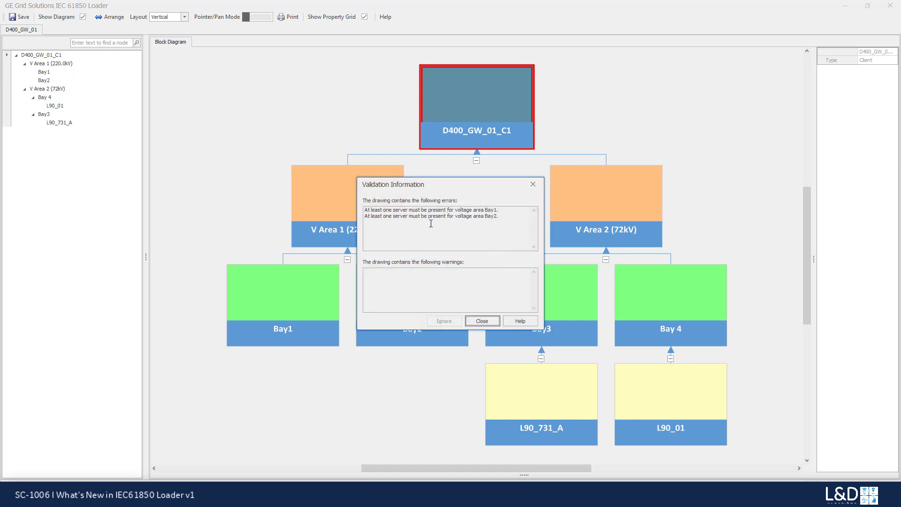
pyautogui.click(490, 321)
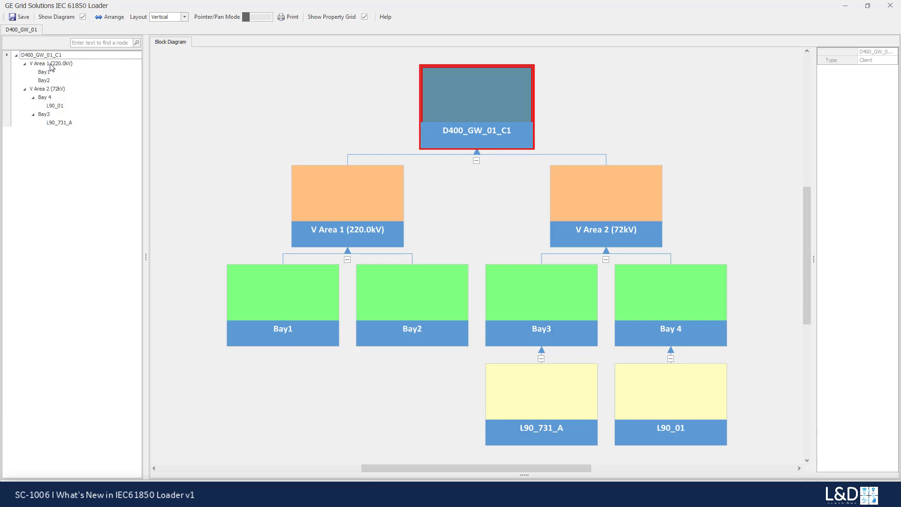
# Step: Move server L90_01 from Bay 4 to Bay1 and L90_731_A from Bay3 to Bay2 in the node tree
pyautogui.click(55, 105)
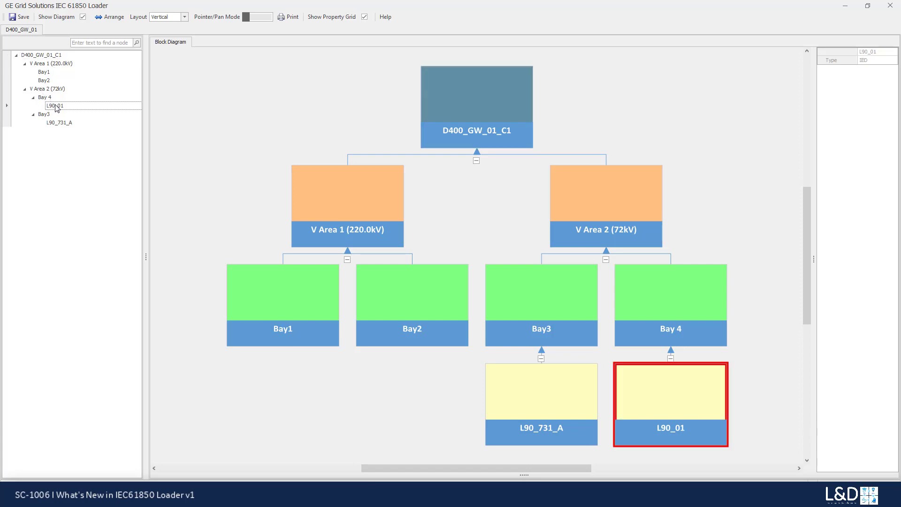
pyautogui.moveTo(56, 107); pyautogui.dragTo(54, 74)
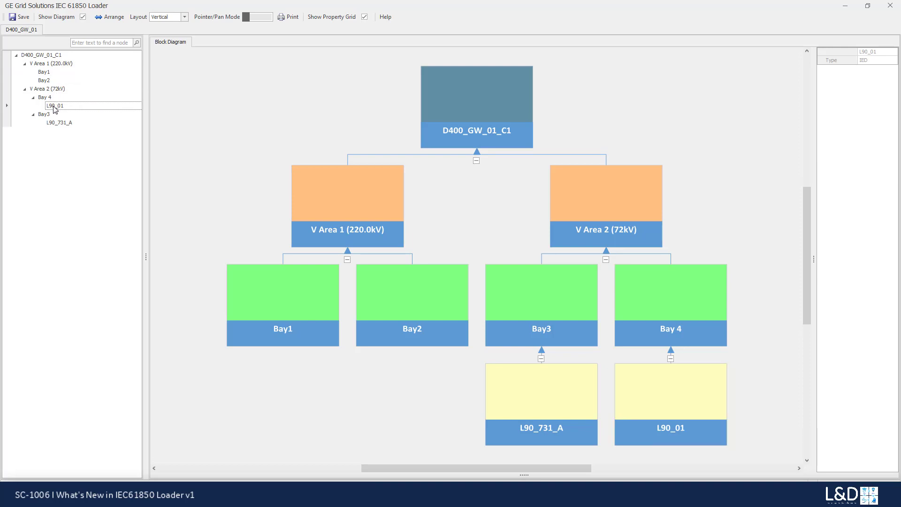
pyautogui.moveTo(53, 107); pyautogui.dragTo(41, 74)
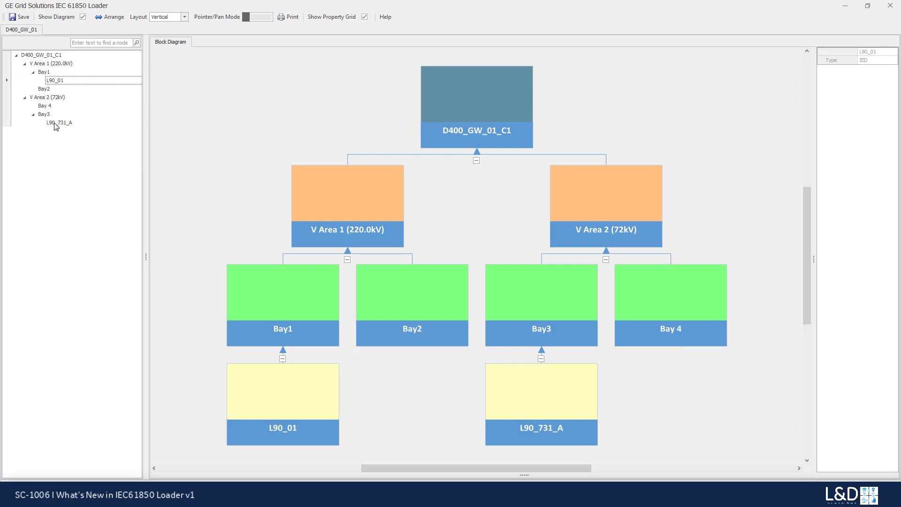
pyautogui.moveTo(56, 124); pyautogui.dragTo(49, 91)
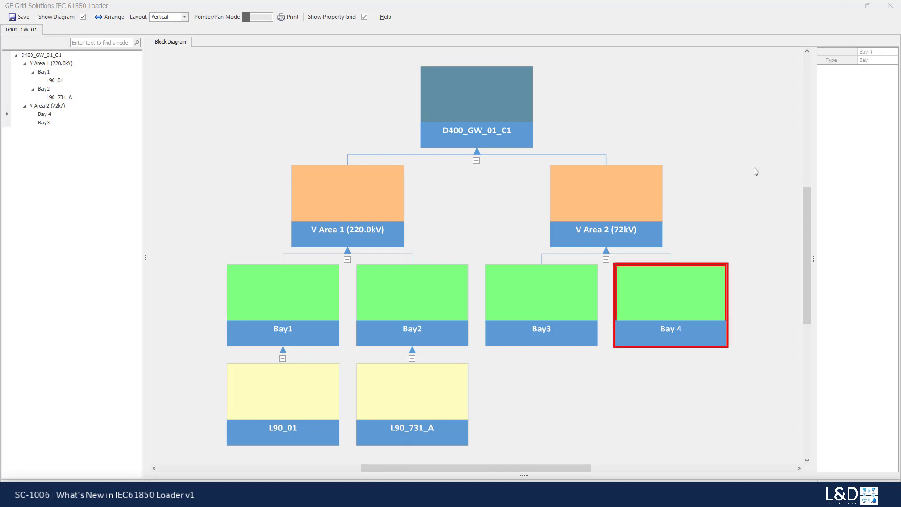
# Step: Switch to Windows Explorer and drop L90_test_v731.CID onto Bay 4 in the node tree
pyautogui.hotkey('alt', 'Tab')
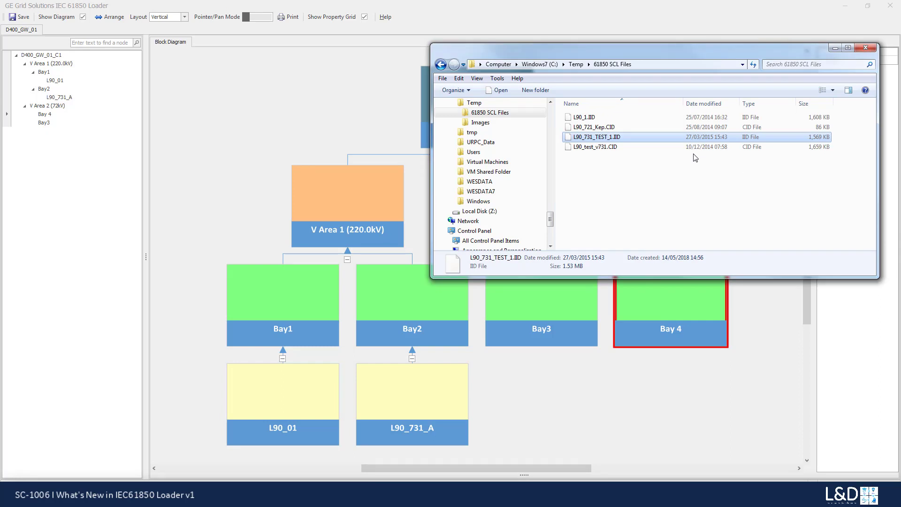
pyautogui.click(594, 147)
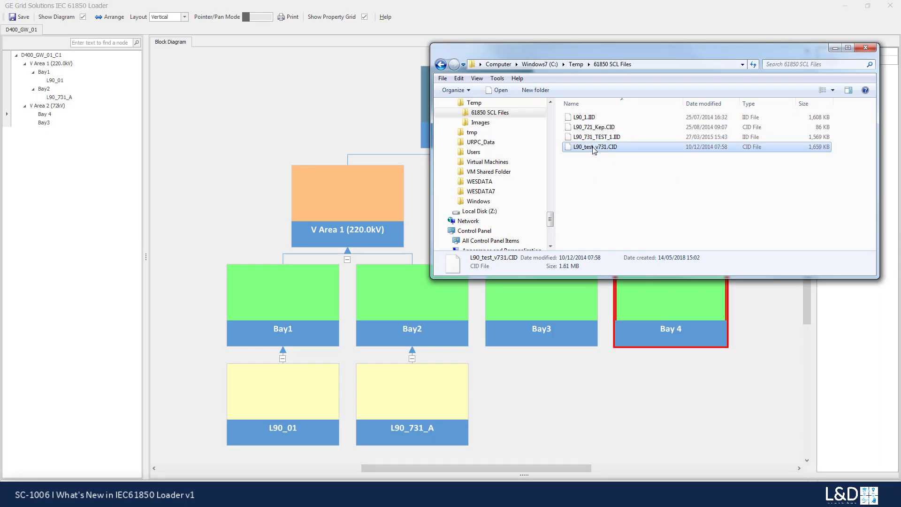
pyautogui.moveTo(594, 149); pyautogui.dragTo(47, 115)
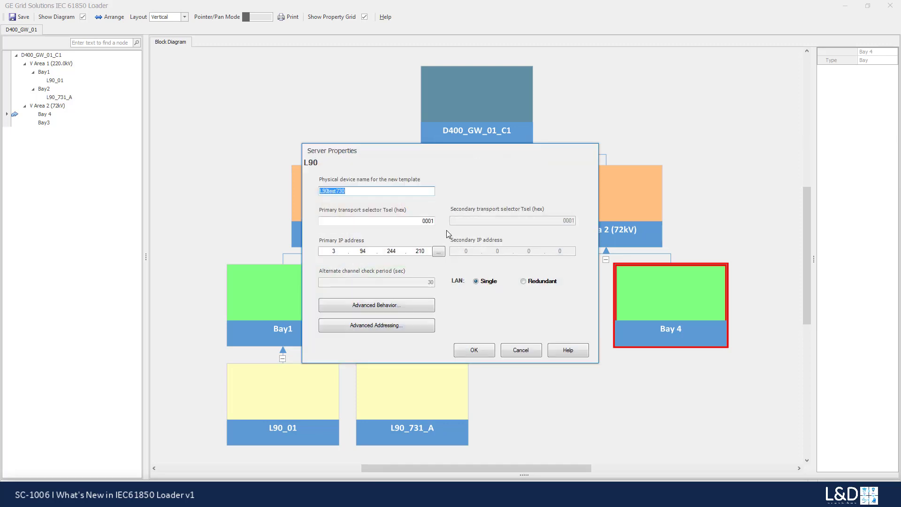
# Step: Select primary IP address 3.94.244.210 and add the server L90test730 to Bay 4 with its remaining properties as offered
pyautogui.click(438, 252)
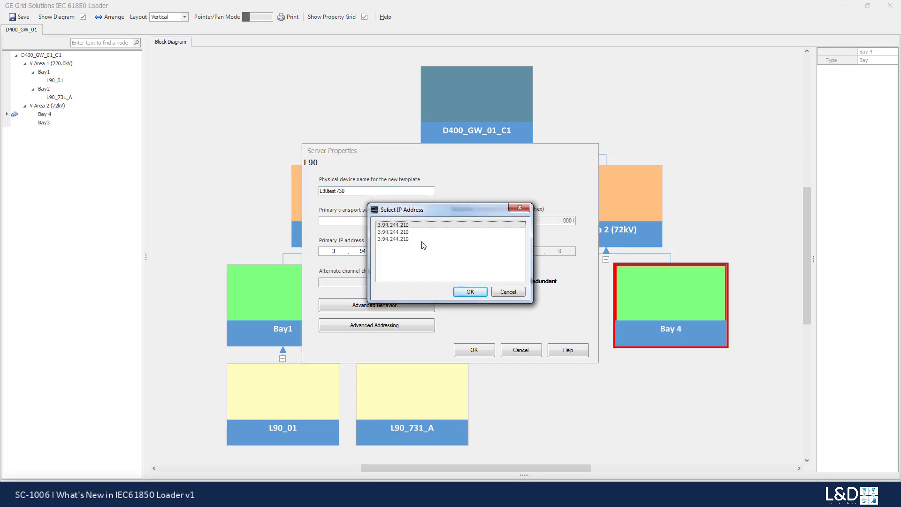
pyautogui.click(471, 292)
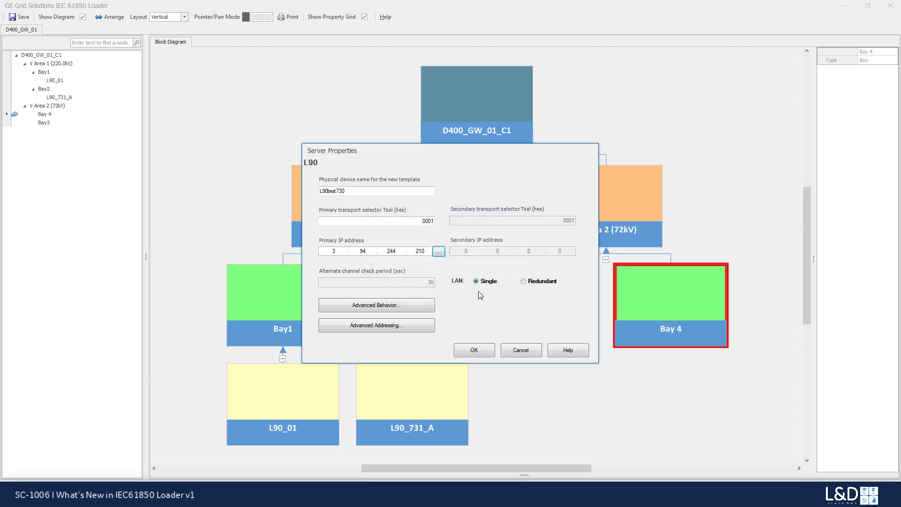
pyautogui.click(482, 350)
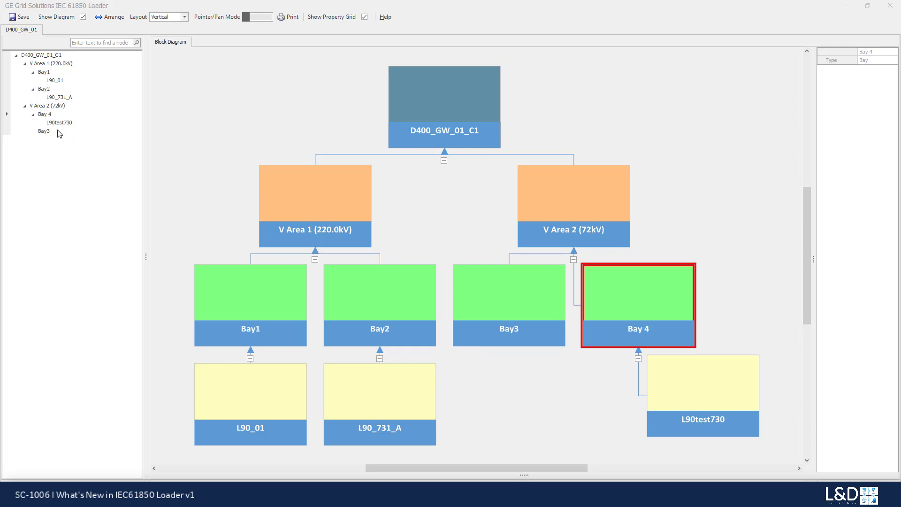
# Step: Delete the empty Bay3 from V Area 2 (72kV) and confirm the deletion
pyautogui.click(43, 132)
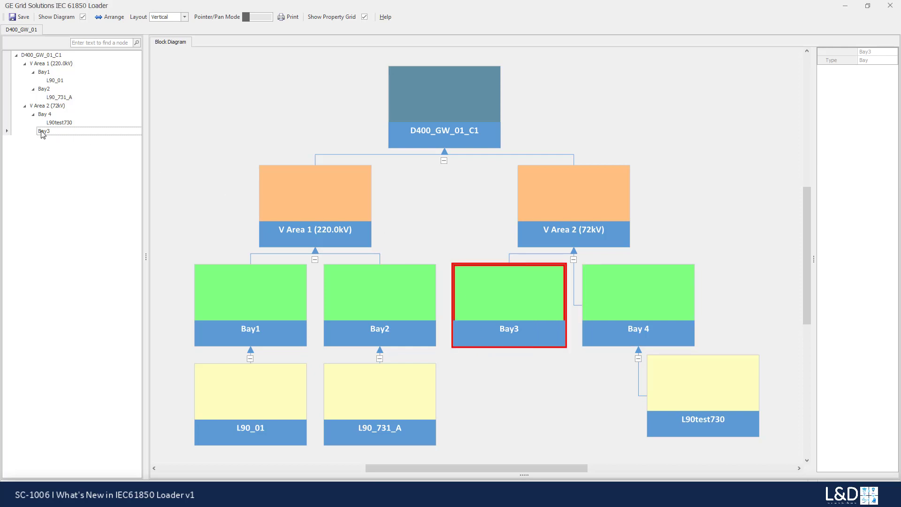
pyautogui.rightClick(43, 134)
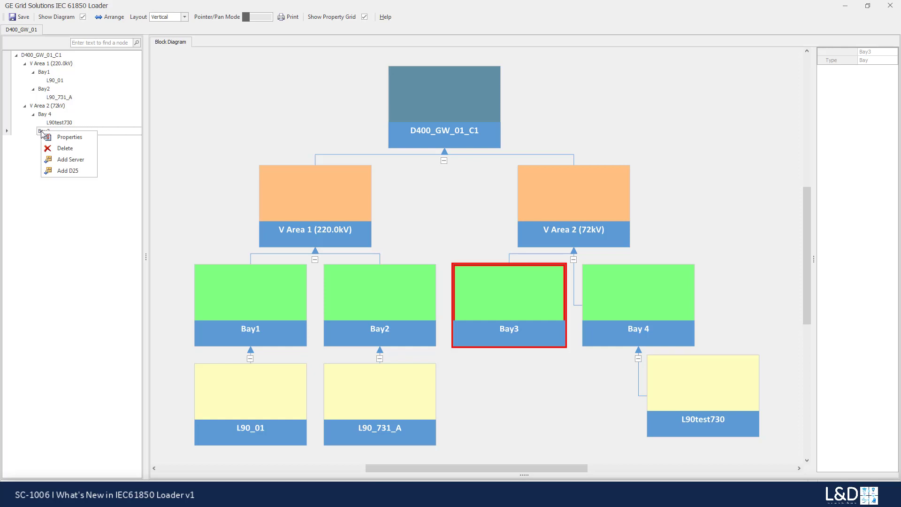
pyautogui.click(64, 148)
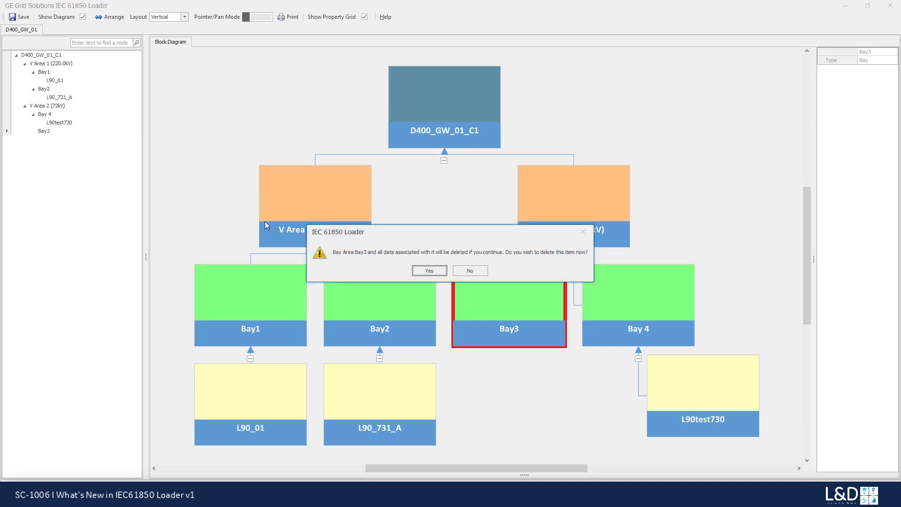
pyautogui.click(437, 271)
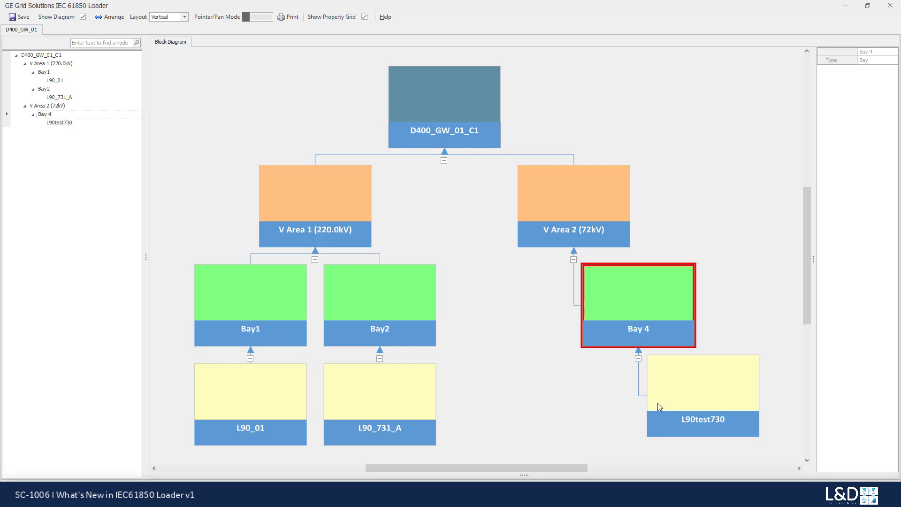
# Step: Open the configuration of client D400_GW_01_C1 for editing
pyautogui.click(438, 98)
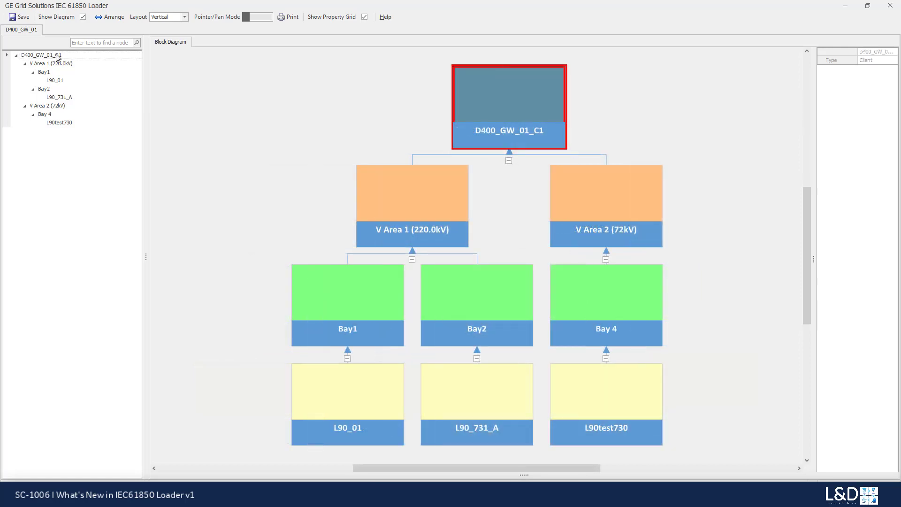
pyautogui.rightClick(56, 54)
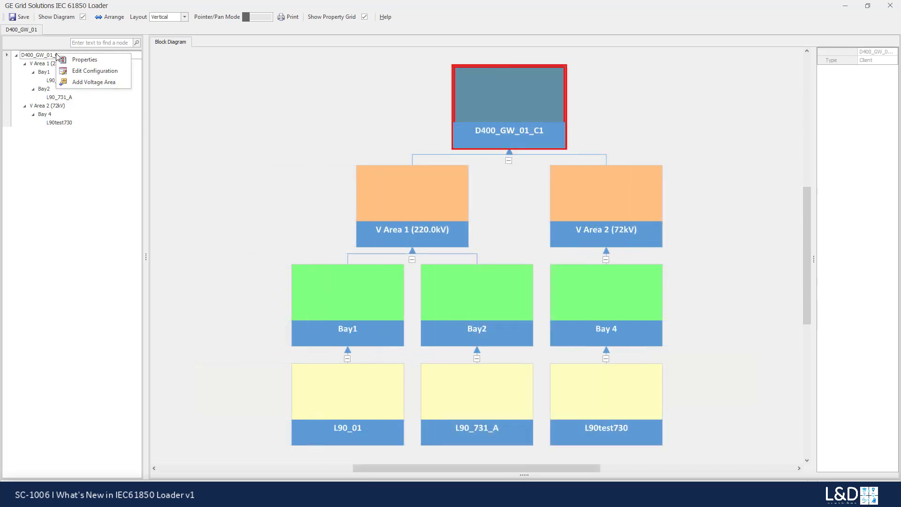
pyautogui.click(89, 71)
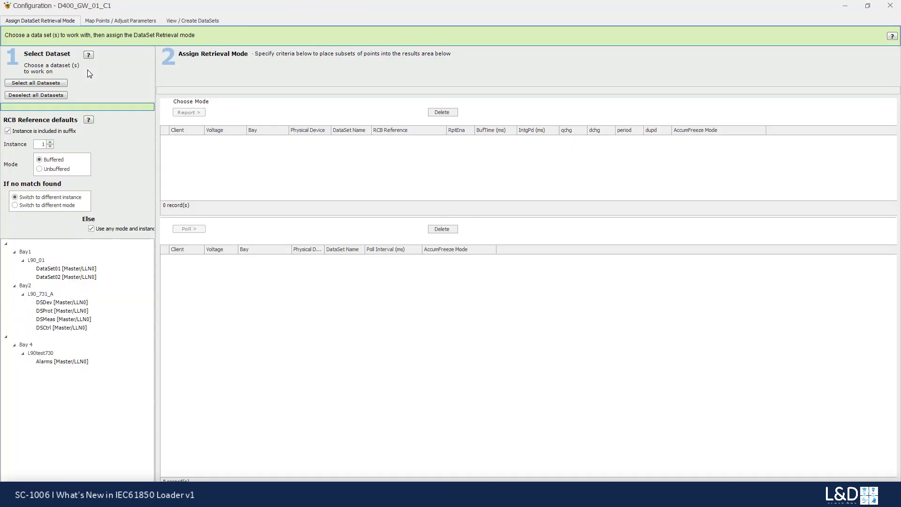
# Step: Select all datasets of L90_01, L90_731_A and L90test730 and assign them to the Report retrieval mode
pyautogui.click(56, 271)
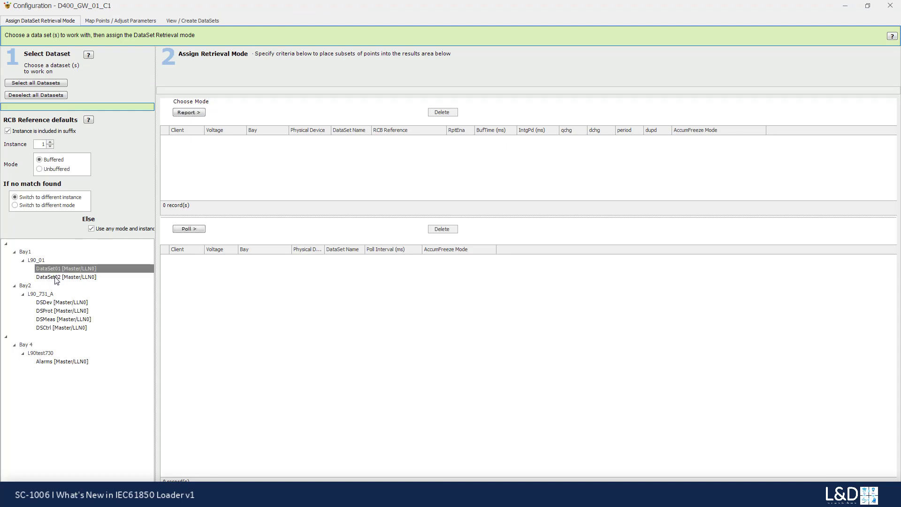
pyautogui.keyDown('ctrl'); pyautogui.click(56, 277); pyautogui.keyUp('ctrl')
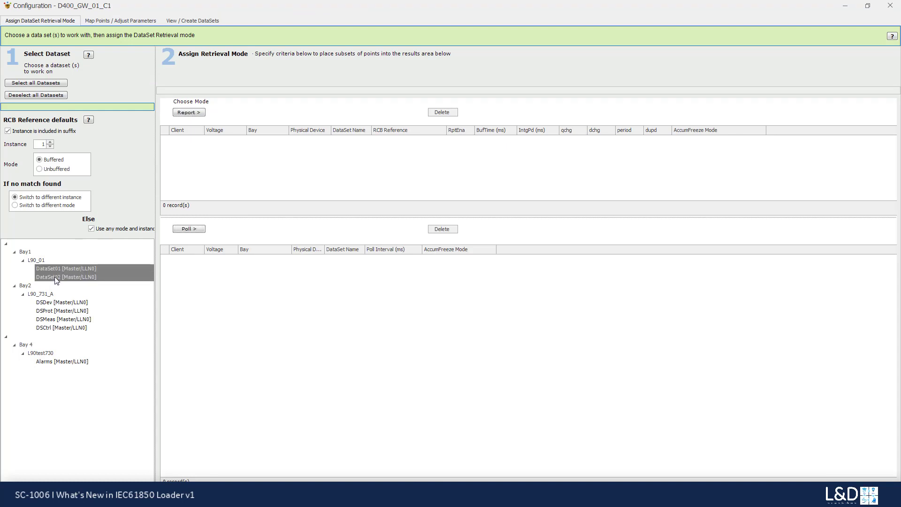
pyautogui.keyDown('ctrl'); pyautogui.click(58, 305); pyautogui.keyUp('ctrl')
pyautogui.keyDown('ctrl'); pyautogui.click(59, 312); pyautogui.keyUp('ctrl')
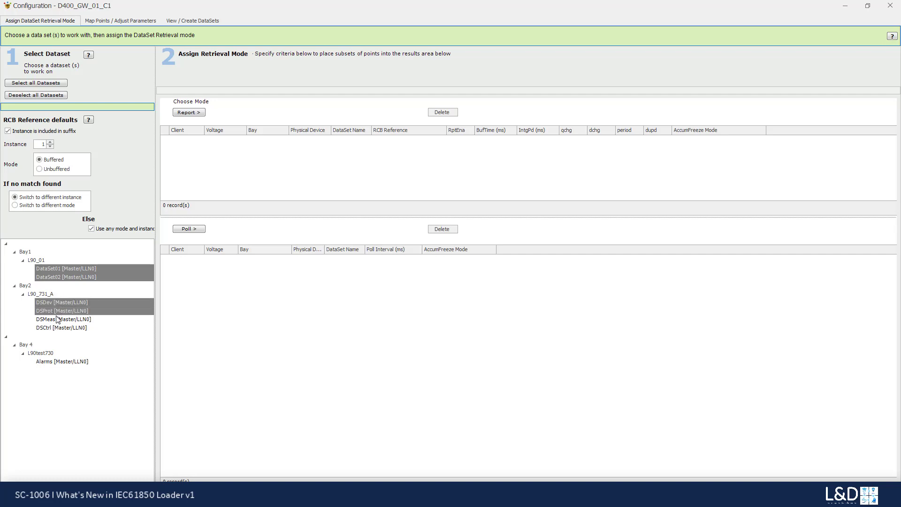
pyautogui.keyDown('ctrl'); pyautogui.click(57, 319); pyautogui.keyUp('ctrl')
pyautogui.keyDown('ctrl'); pyautogui.click(59, 328); pyautogui.keyUp('ctrl')
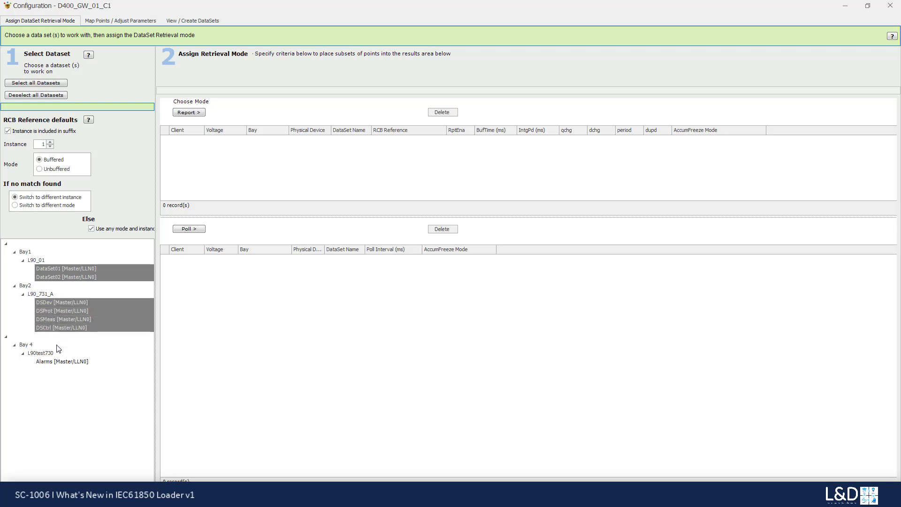
pyautogui.keyDown('ctrl'); pyautogui.click(57, 362); pyautogui.keyUp('ctrl')
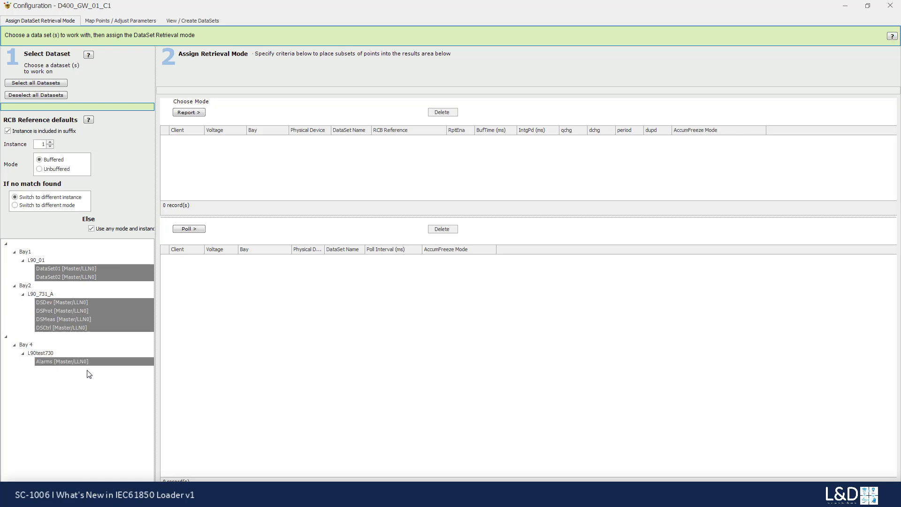
pyautogui.click(191, 113)
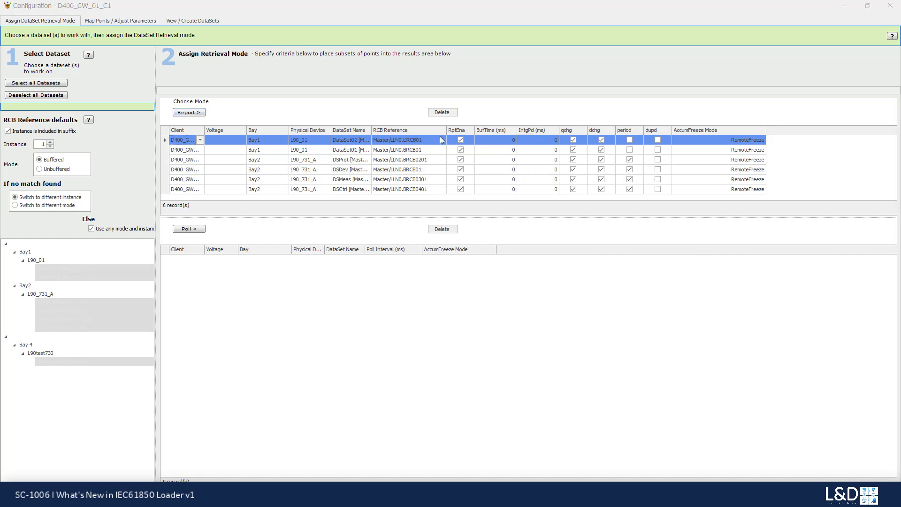
# Step: Widen the DataSet Name and Client columns of the report list so their full entries can be read
pyautogui.moveTo(371, 131); pyautogui.dragTo(427, 136)
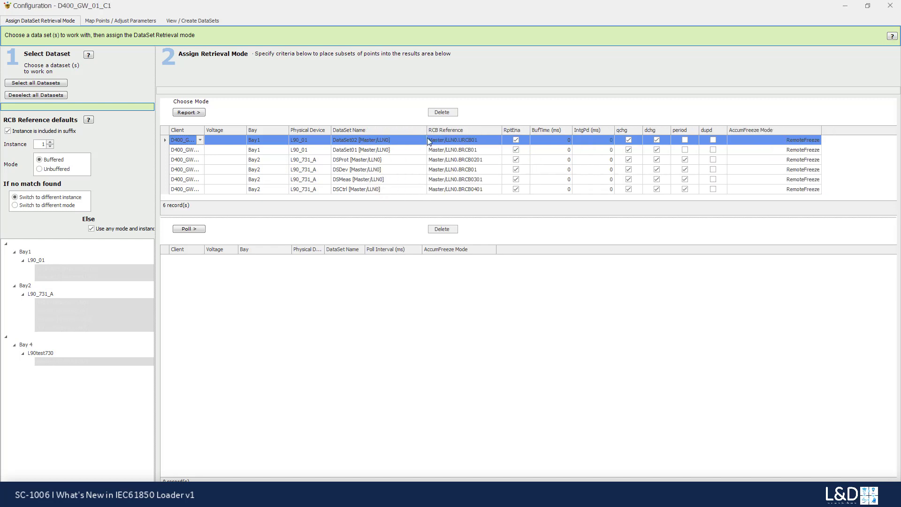
pyautogui.click(412, 139)
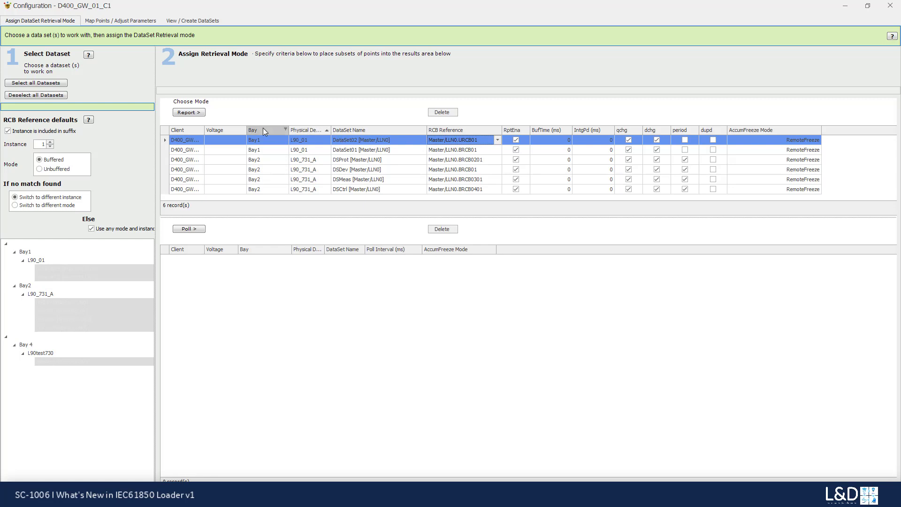
pyautogui.moveTo(207, 131); pyautogui.dragTo(221, 131)
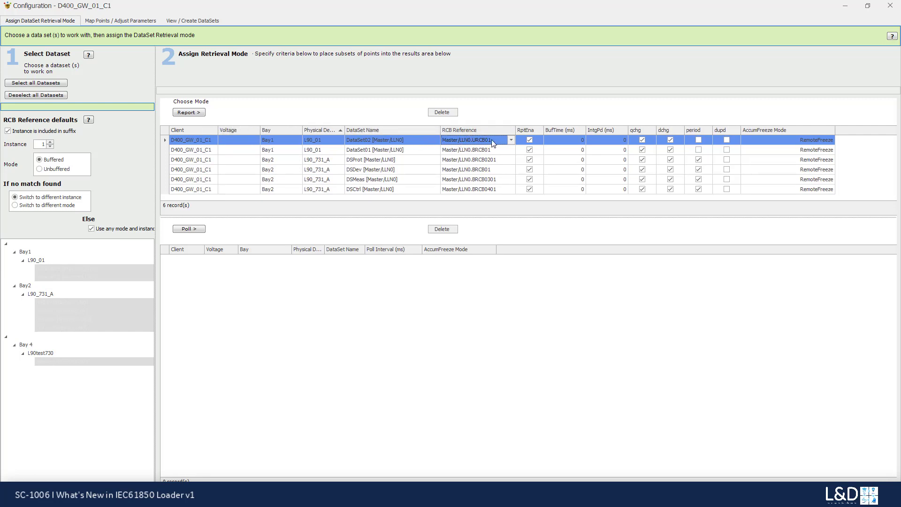
# Step: Set the RCB reference of L90_01 DataSet02 to Master/LLN0.URCB0101 and choose Master/LLN0.BRCB01 for DataSet01
pyautogui.click(511, 140)
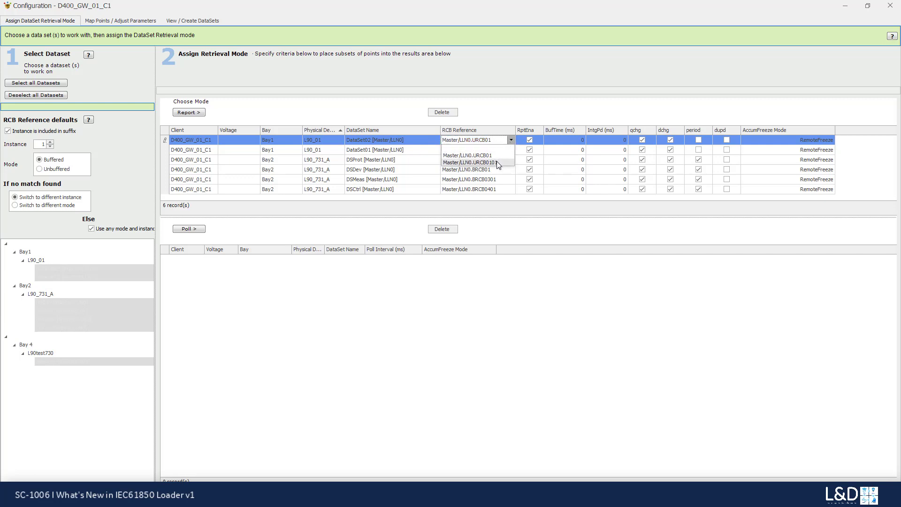
pyautogui.click(498, 163)
pyautogui.click(501, 150)
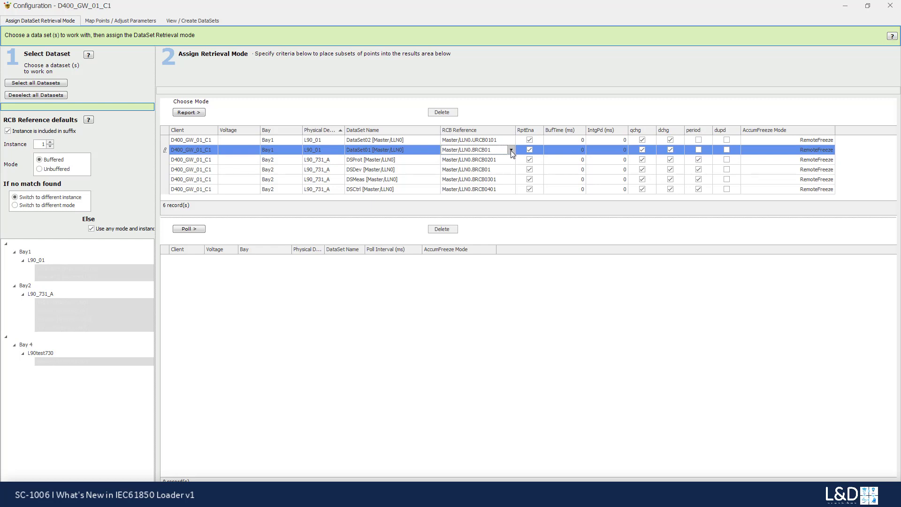
pyautogui.click(511, 151)
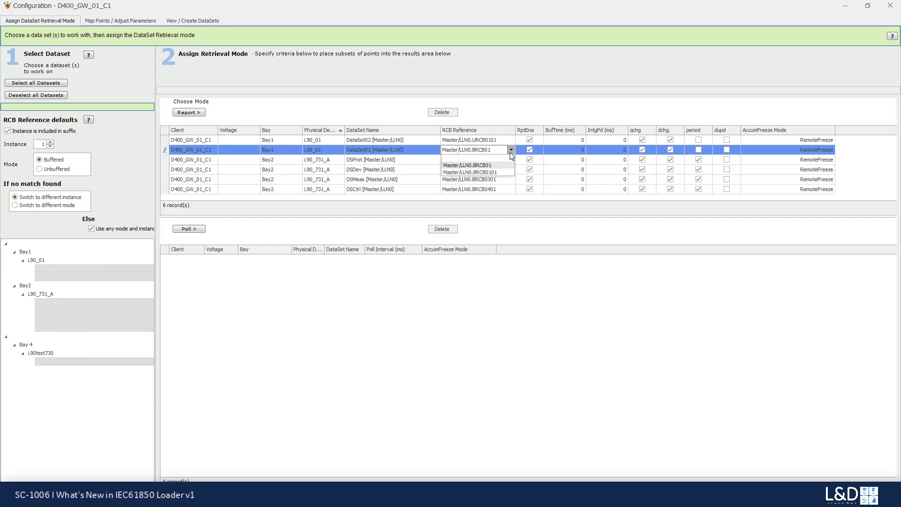
pyautogui.click(501, 165)
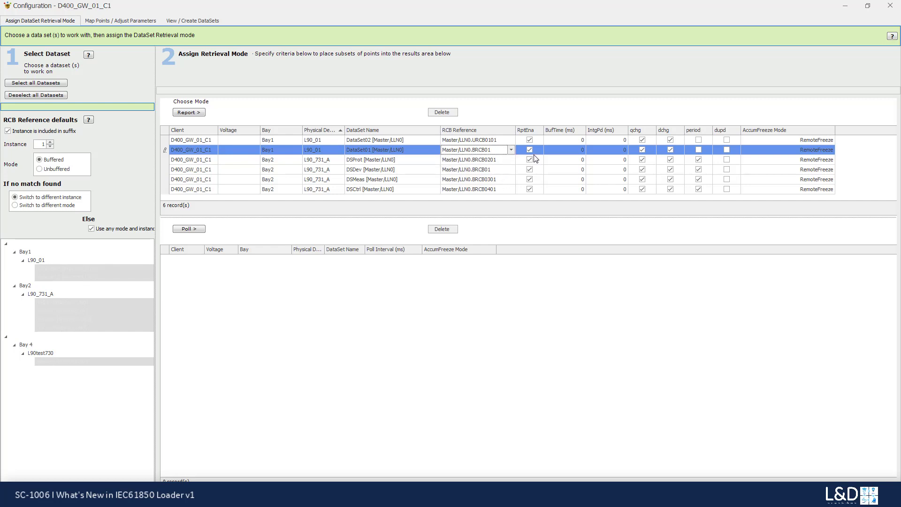
# Step: Set the BufTime of the L90_01 DataSet02 report to 100 ms
pyautogui.click(530, 140)
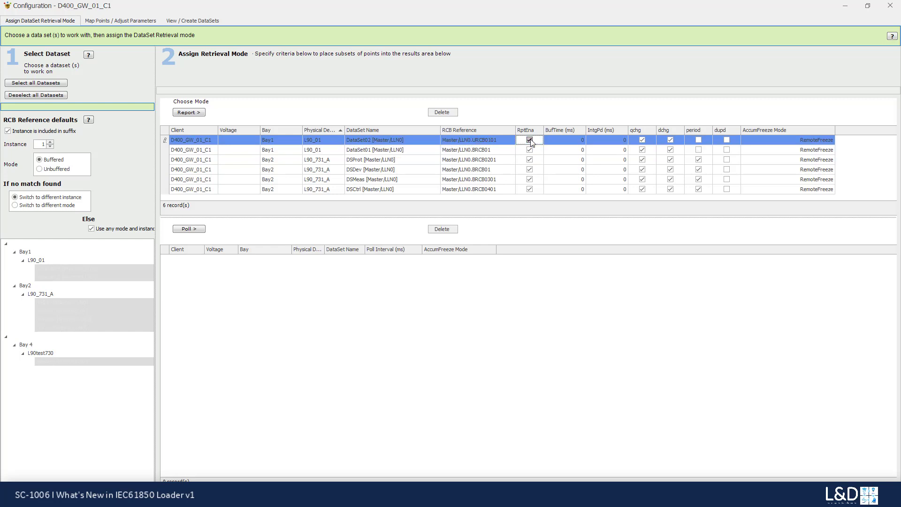
pyautogui.click(580, 141)
pyautogui.moveTo(581, 141); pyautogui.dragTo(590, 141)
pyautogui.press('Return')
# Step: Set the BufTime of all report rows, from L90_01 DataSet02 through L90_731_A DSCtrl, to 200 ms
pyautogui.click(575, 142)
pyautogui.keyDown('shift'); pyautogui.click(578, 190); pyautogui.keyUp('shift')
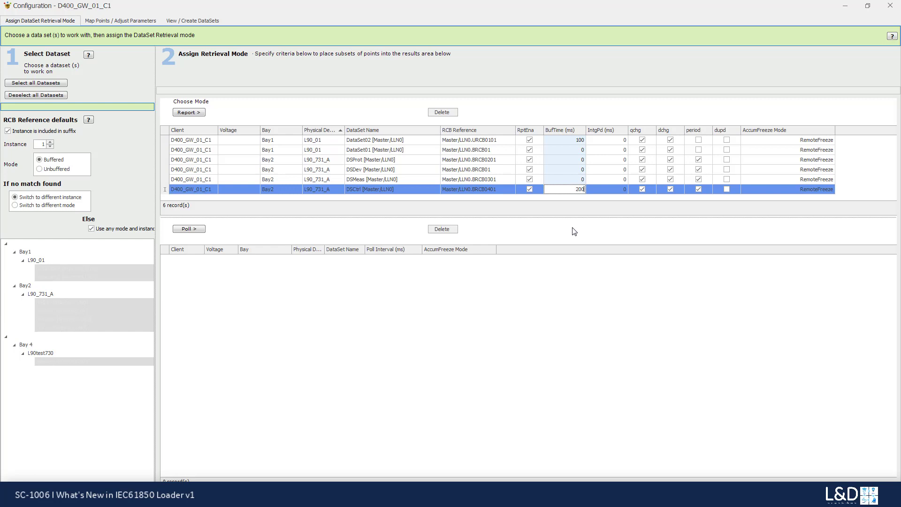
pyautogui.write('200')
pyautogui.press('Return')
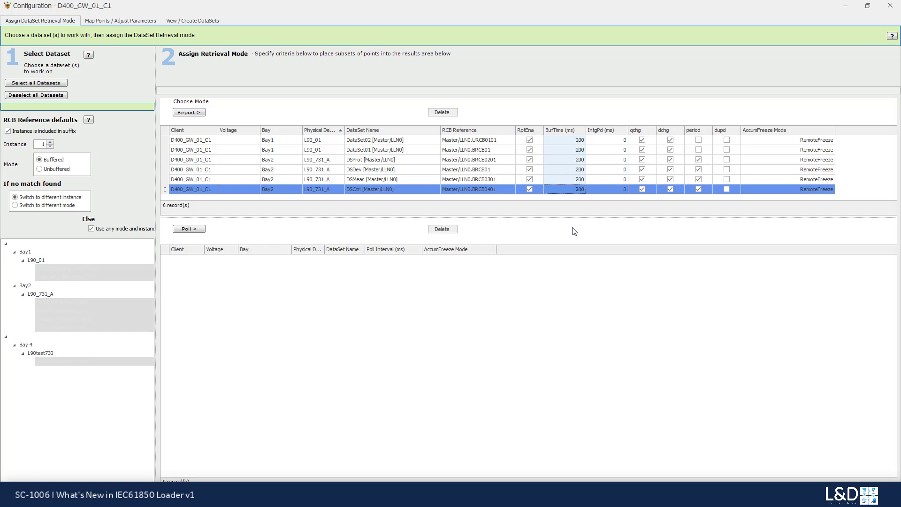
# Step: Set IntgPd to 3600000 ms for all report rows and enable the period option for both L90_01 datasets
pyautogui.click(625, 140)
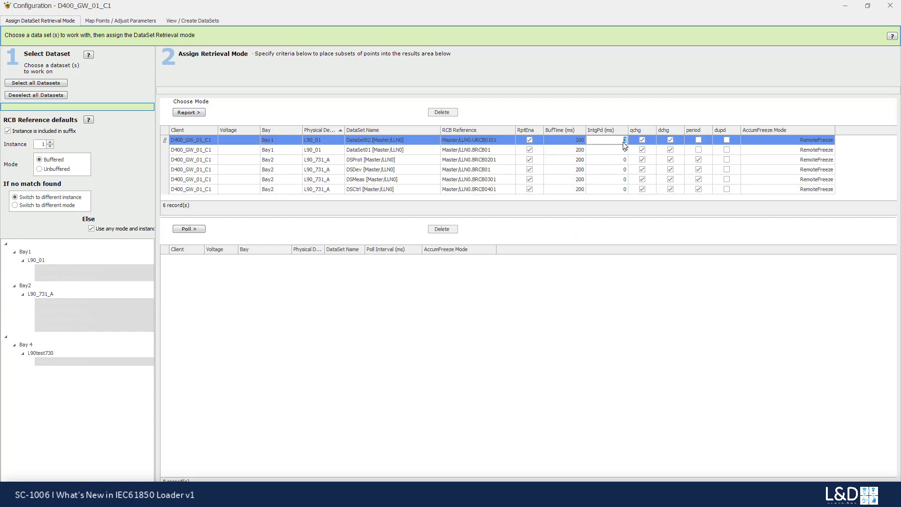
pyautogui.keyDown('shift'); pyautogui.click(626, 189); pyautogui.keyUp('shift')
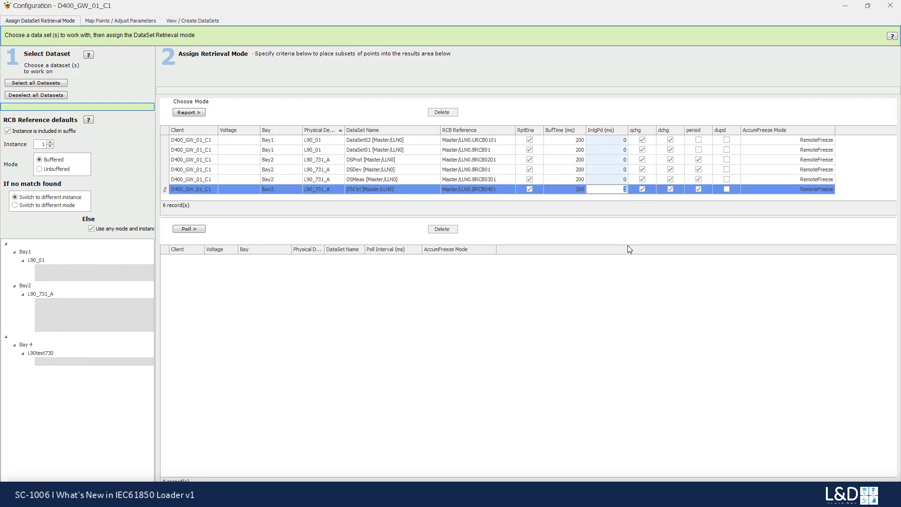
pyautogui.write('3600000')
pyautogui.press('Return')
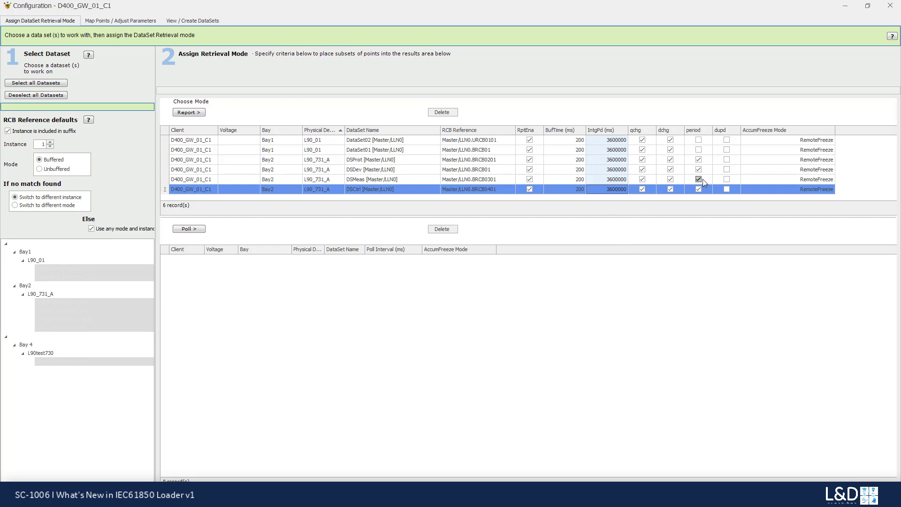
pyautogui.click(700, 142)
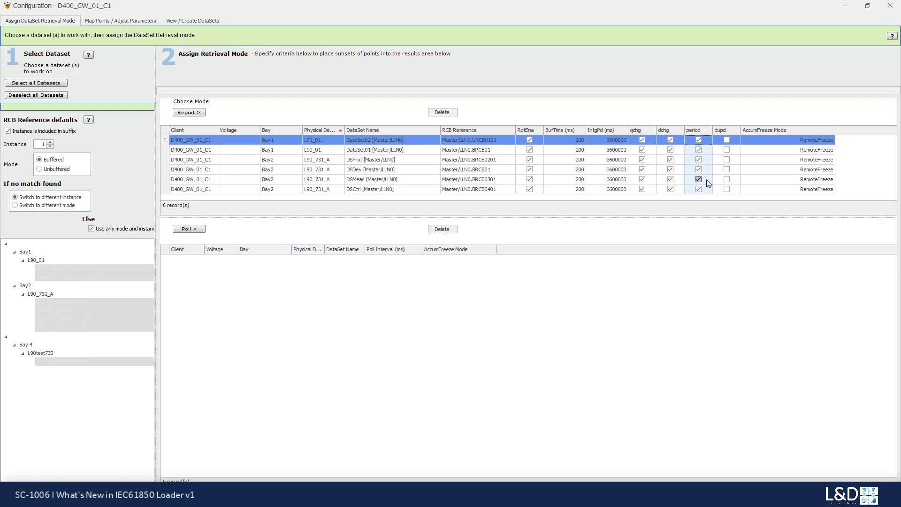
pyautogui.click(776, 188)
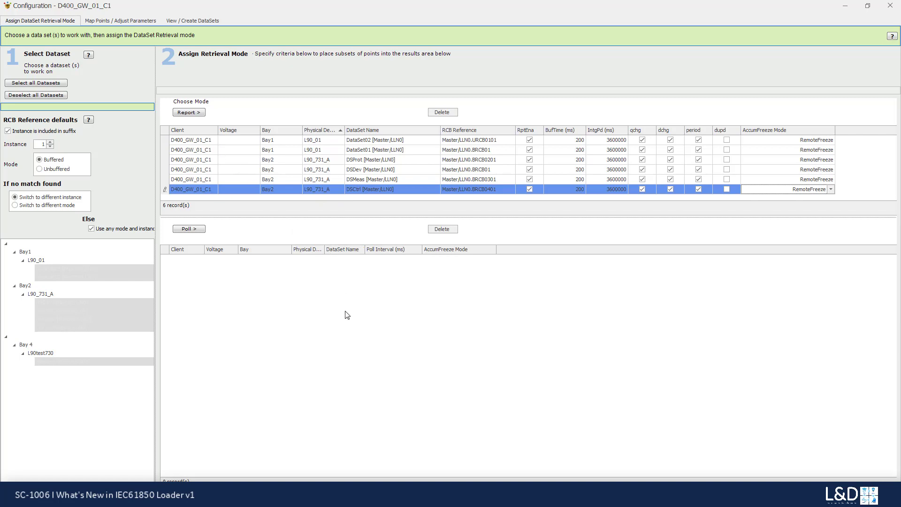
# Step: Turn on all points under Physical Devices for mapping and confirm the selection of all child items
pyautogui.click(111, 21)
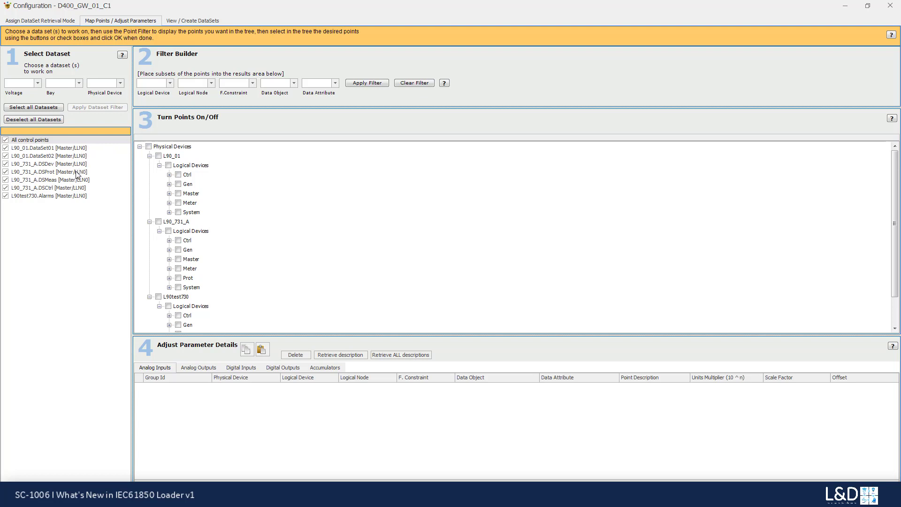
pyautogui.click(152, 146)
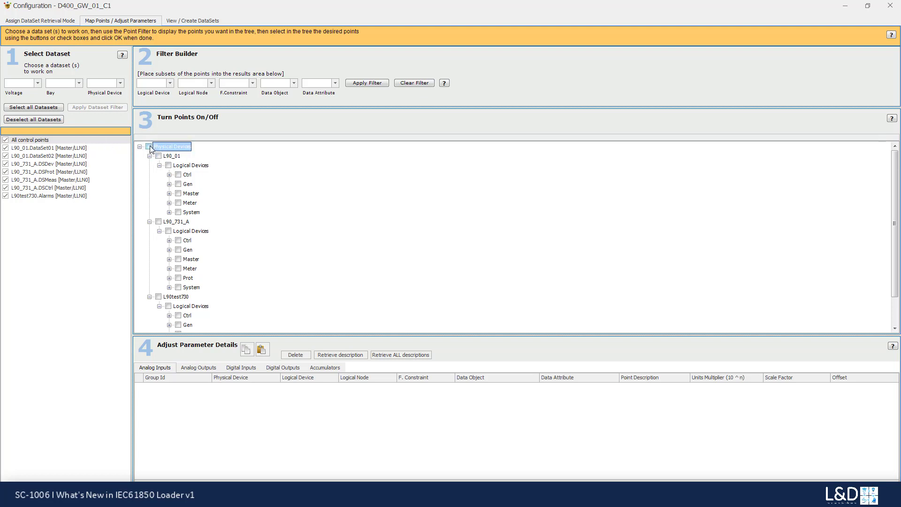
pyautogui.click(150, 147)
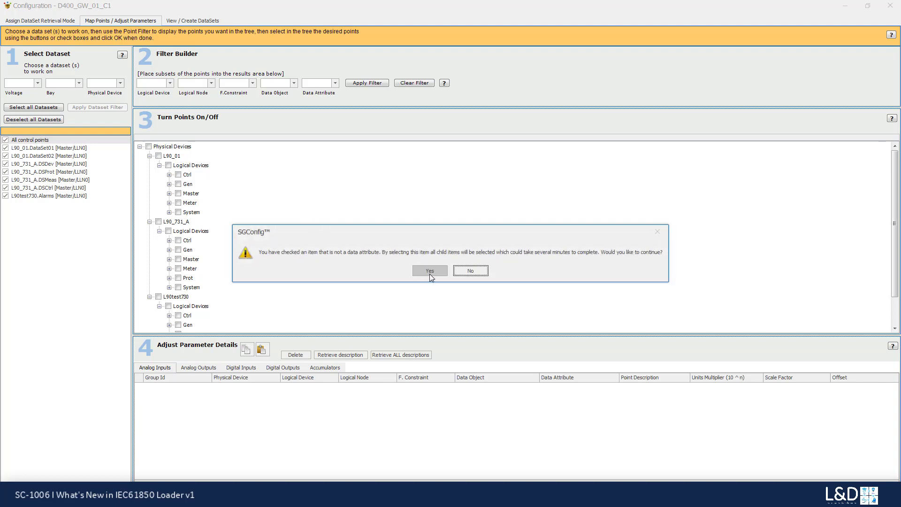
pyautogui.click(429, 271)
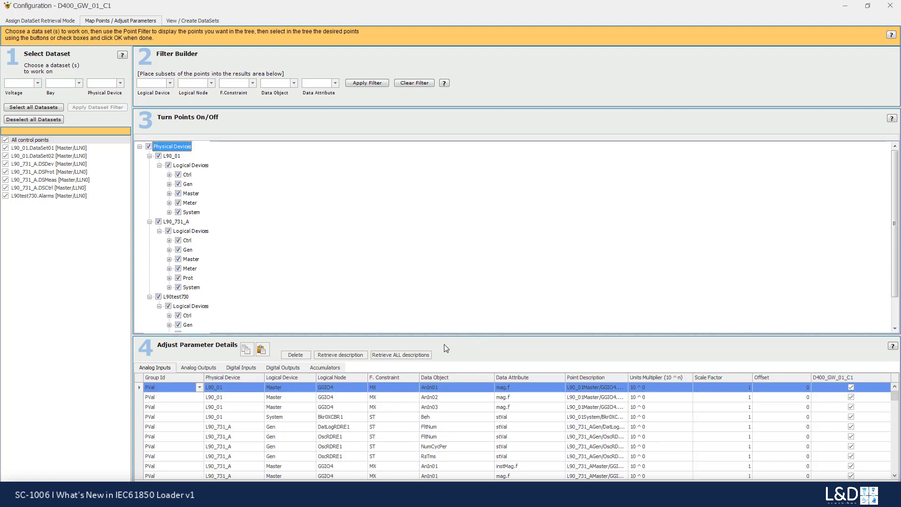
# Step: Retrieve the descriptions for all mapped points and widen the Point Description column to show the full text
pyautogui.click(423, 355)
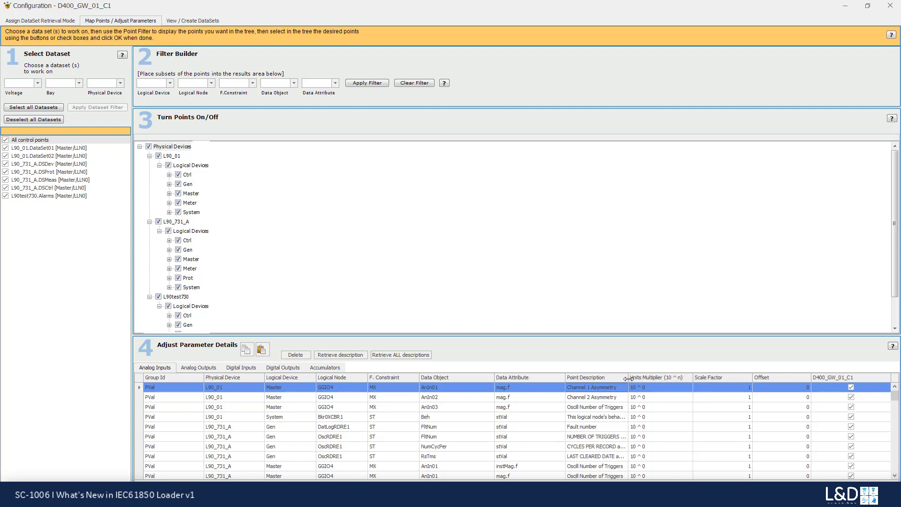
pyautogui.moveTo(628, 378); pyautogui.dragTo(704, 378)
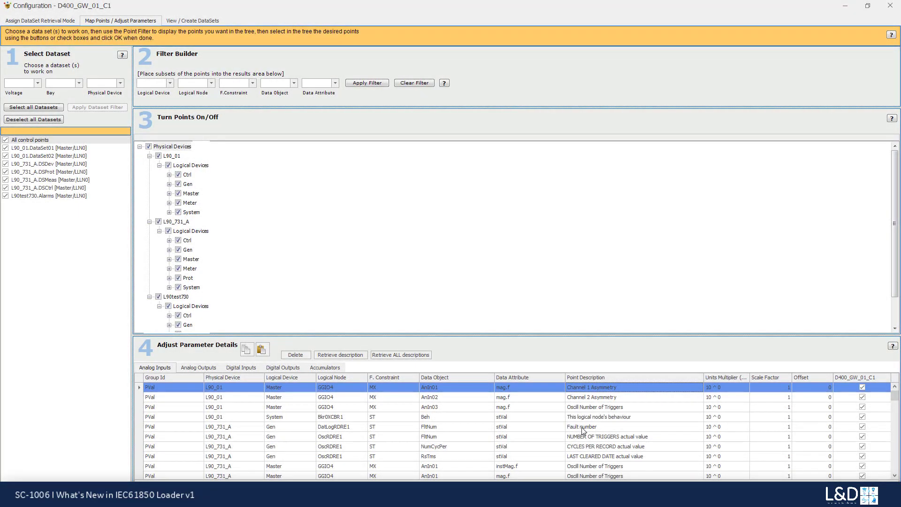
# Step: Examine the L90_731_A FltNum points in the tree and review the analog output, digital input and digital output point details
pyautogui.doubleClick(582, 426)
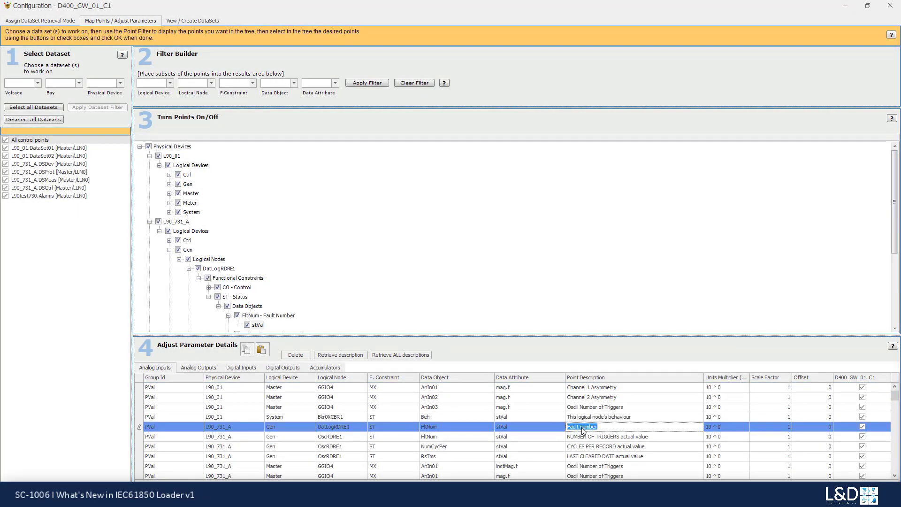
pyautogui.click(256, 324)
pyautogui.click(580, 436)
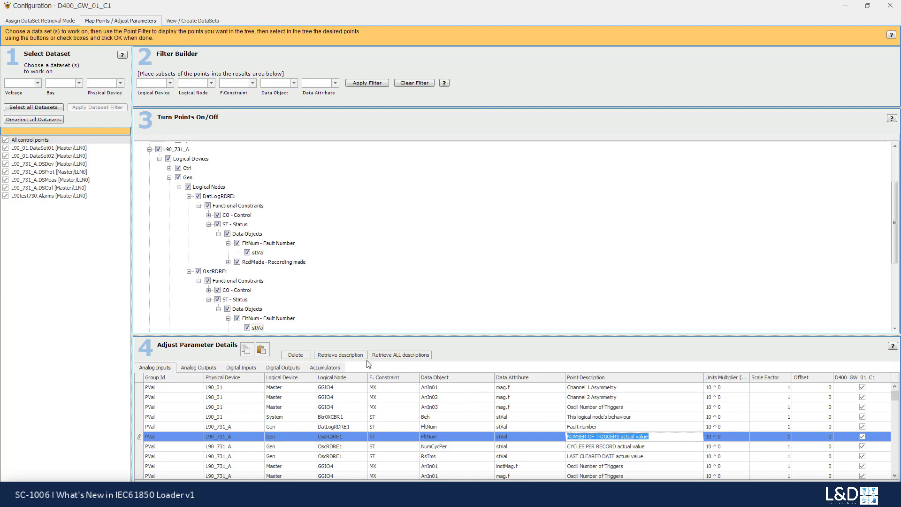
pyautogui.click(256, 328)
pyautogui.click(208, 370)
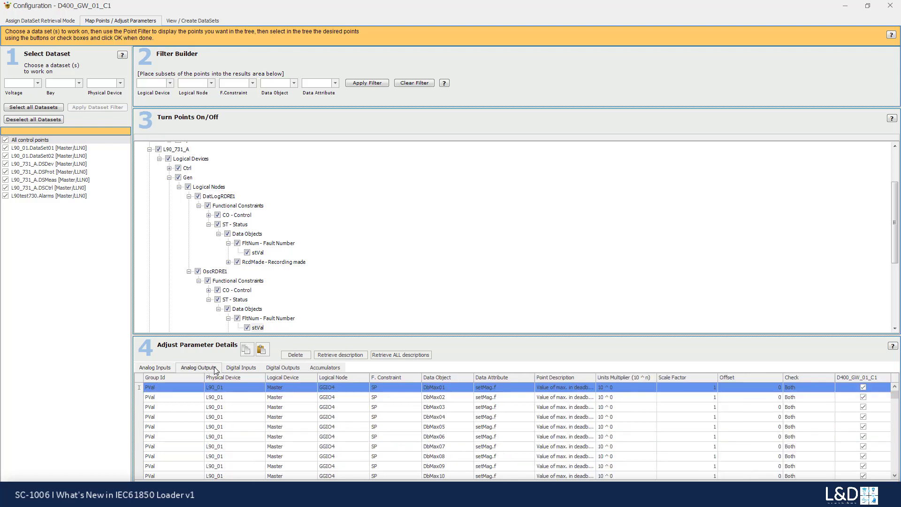
pyautogui.click(238, 368)
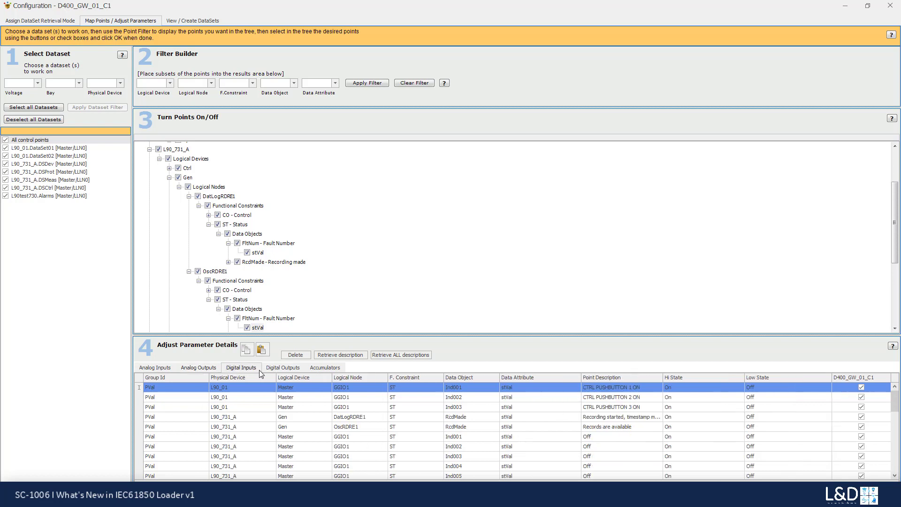
pyautogui.click(288, 370)
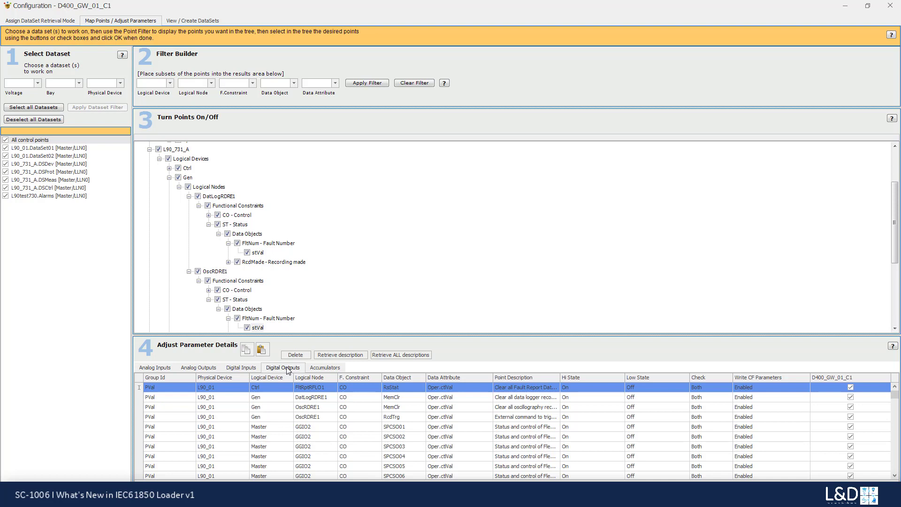
pyautogui.click(165, 368)
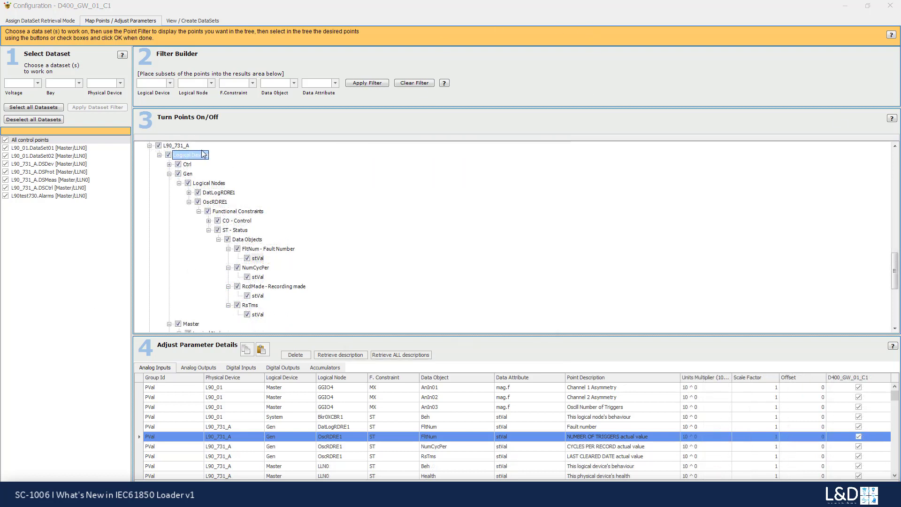
# Step: Filter the point tree to the logical device Prot
pyautogui.click(170, 83)
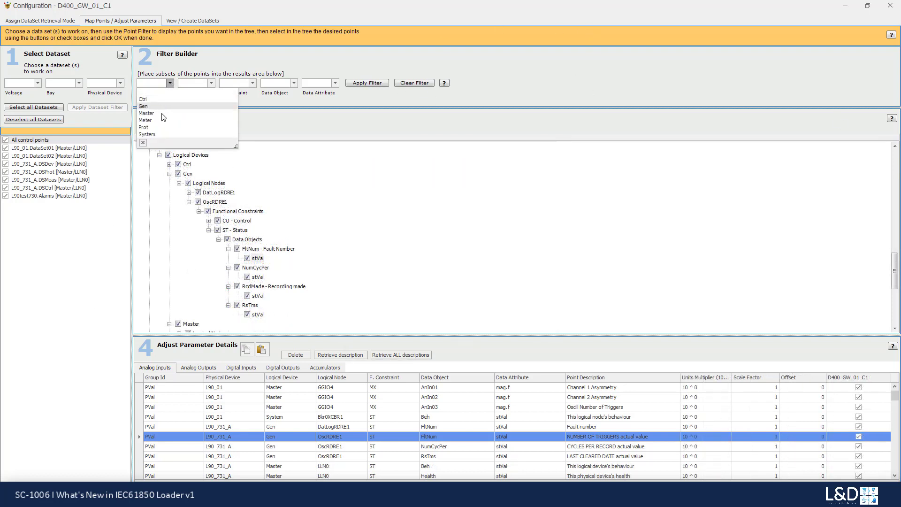
pyautogui.click(220, 65)
pyautogui.click(211, 83)
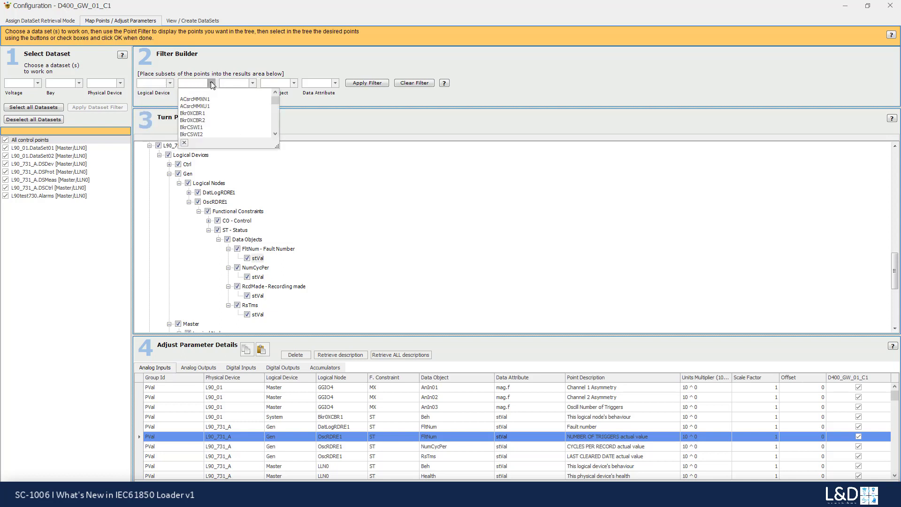
pyautogui.click(170, 83)
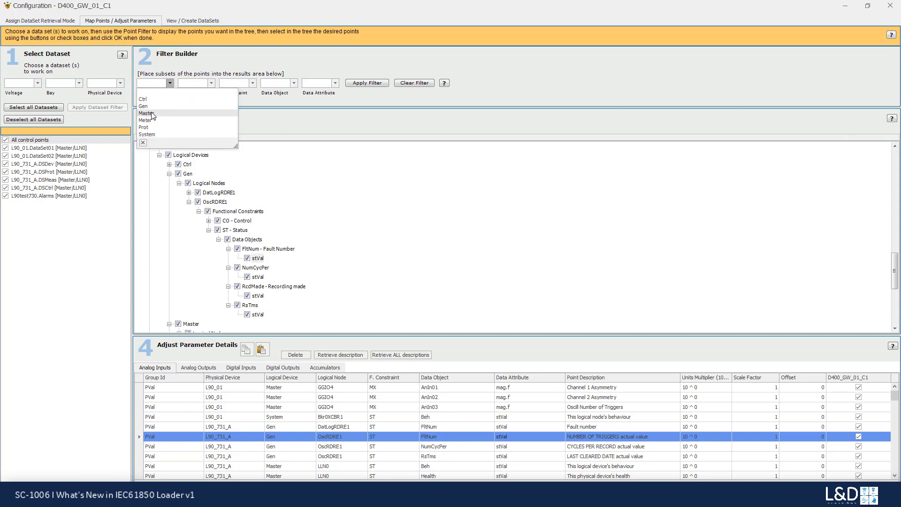
pyautogui.click(143, 128)
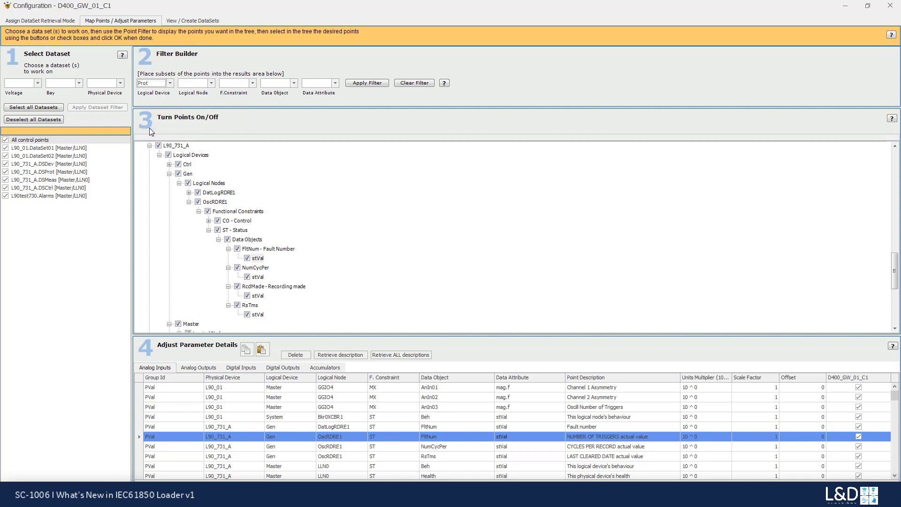
pyautogui.click(362, 84)
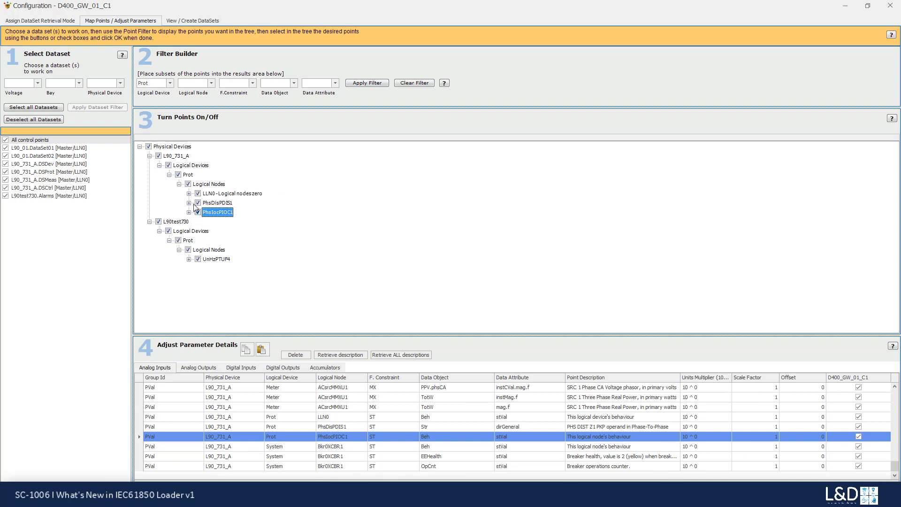
# Step: Turn off all Prot points of L90_731_A and L90test730, confirming each removal, and clear the filter
pyautogui.click(178, 174)
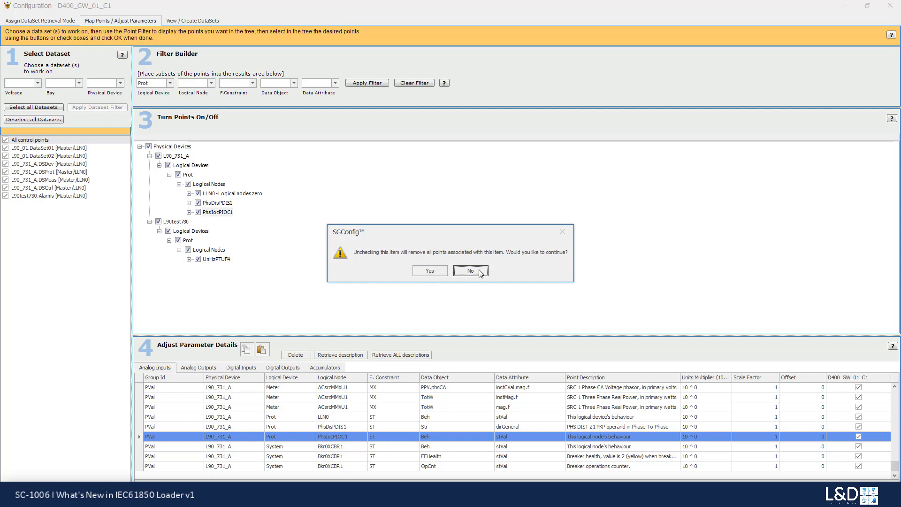
pyautogui.click(436, 270)
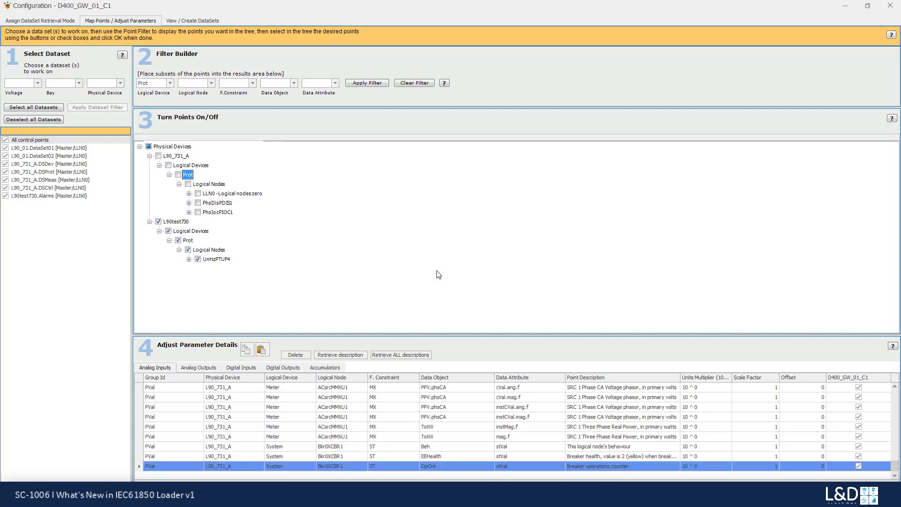
pyautogui.click(178, 240)
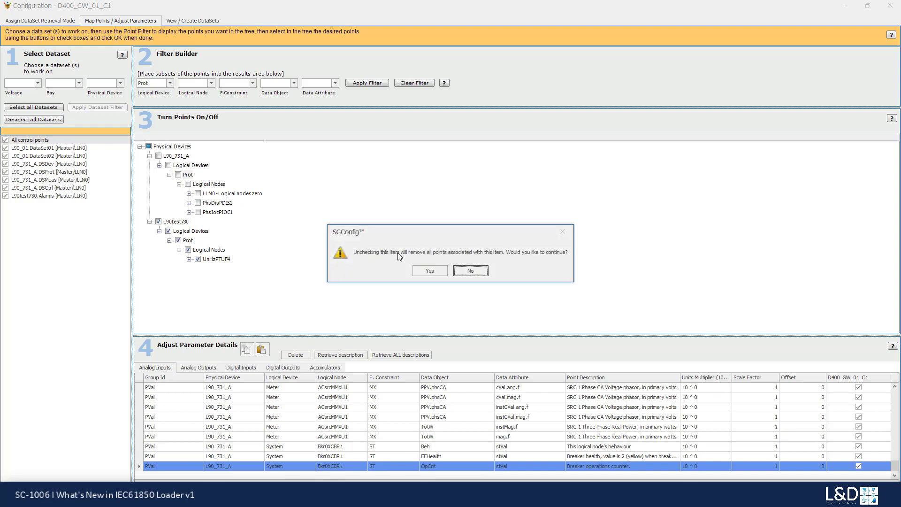
pyautogui.click(429, 270)
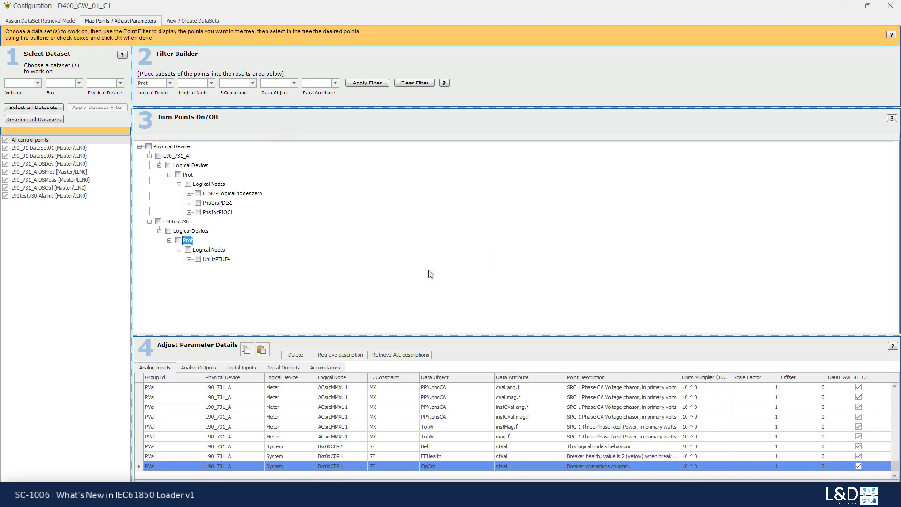
pyautogui.click(409, 85)
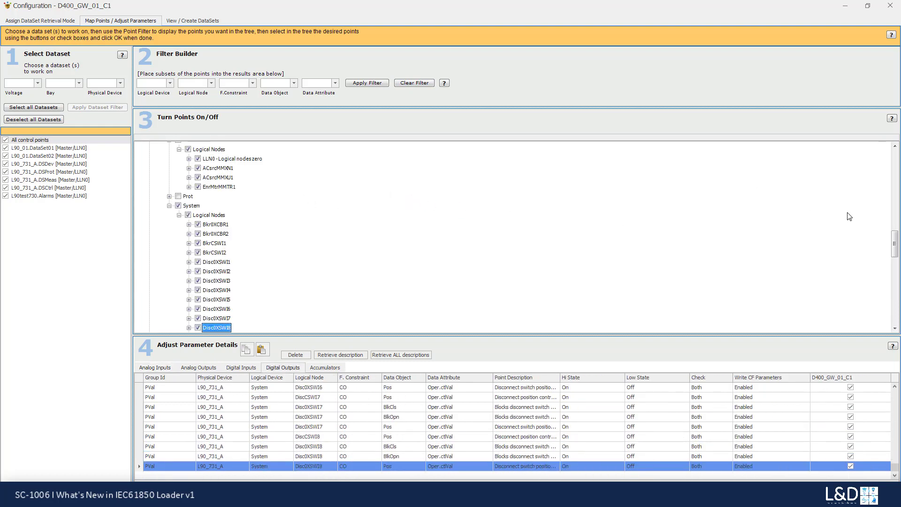
# Step: Inspect the Prot logical nodes of L90_731_A and the description of its Disc0XSWI1 node in the full point tree
pyautogui.moveTo(895, 244)
pyautogui.mouseDown()
pyautogui.moveTo(896, 162)
pyautogui.moveTo(898, 228)
pyautogui.mouseUp()
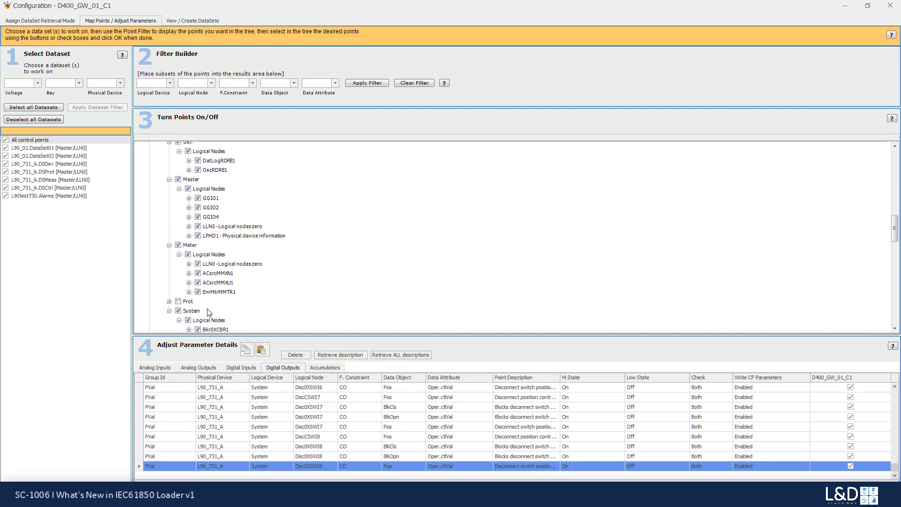
pyautogui.click(180, 303)
pyautogui.click(169, 301)
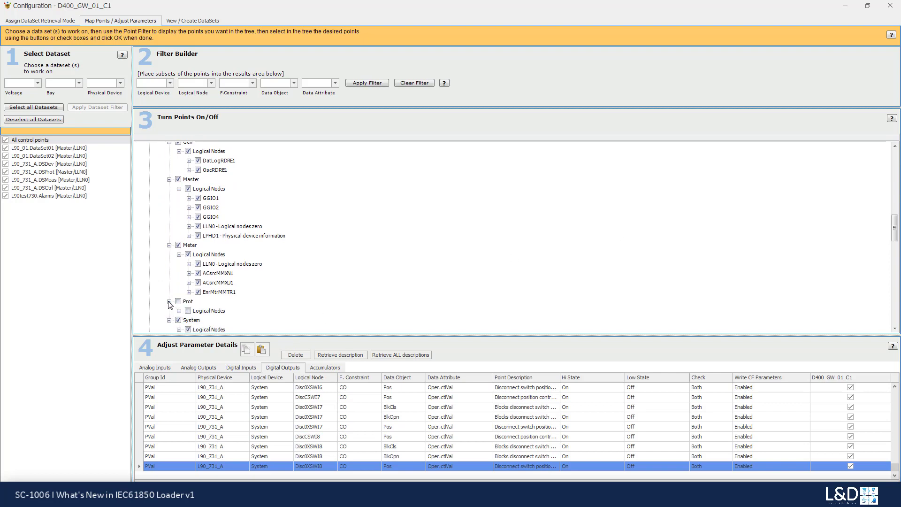
pyautogui.click(179, 310)
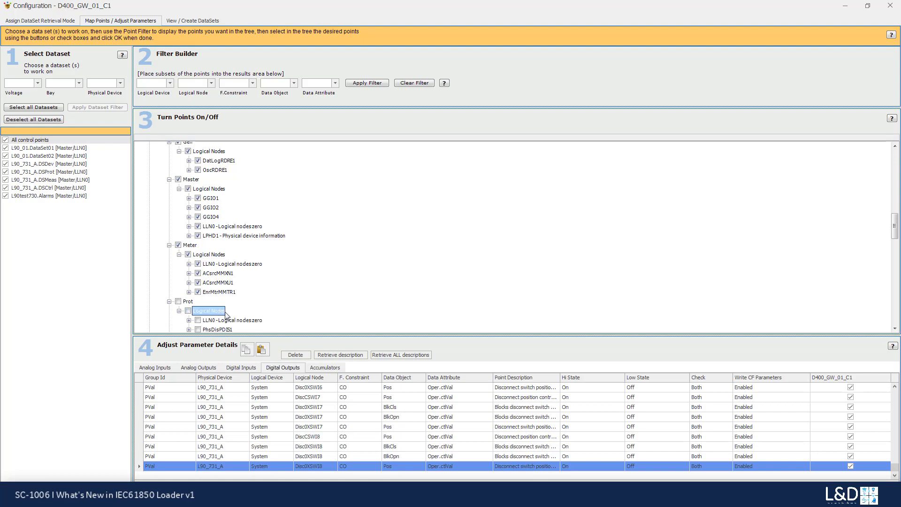
pyautogui.scroll(-4, 225, 315)
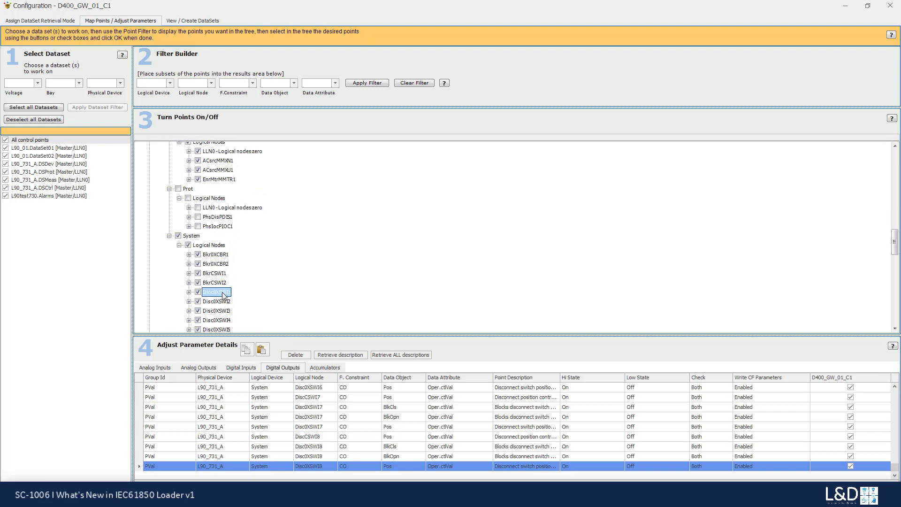
pyautogui.moveTo(214, 295)
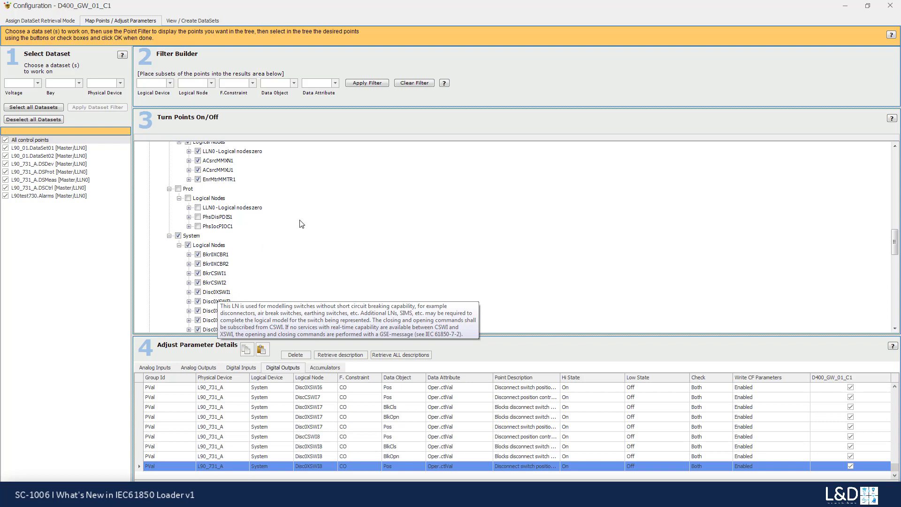
# Step: Filter the point tree to the logical node Disc0XSWI1
pyautogui.click(209, 84)
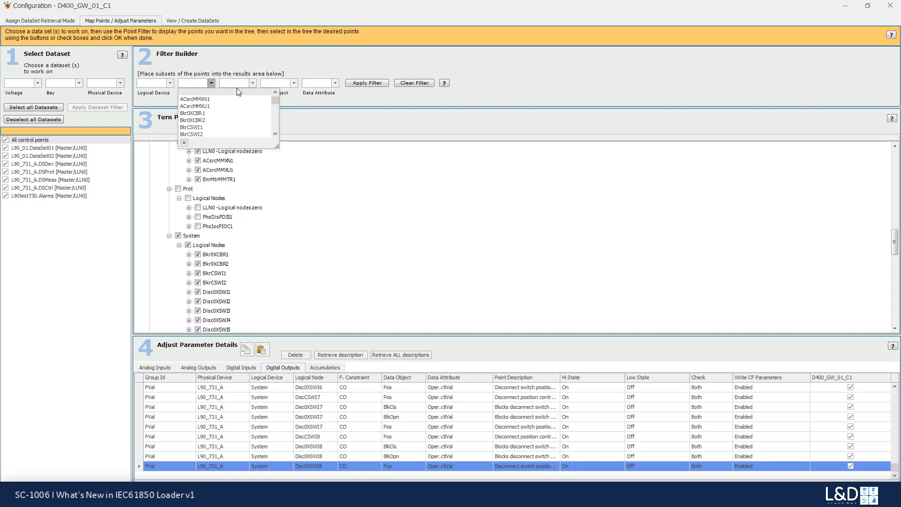
pyautogui.write('Disc0XS...')
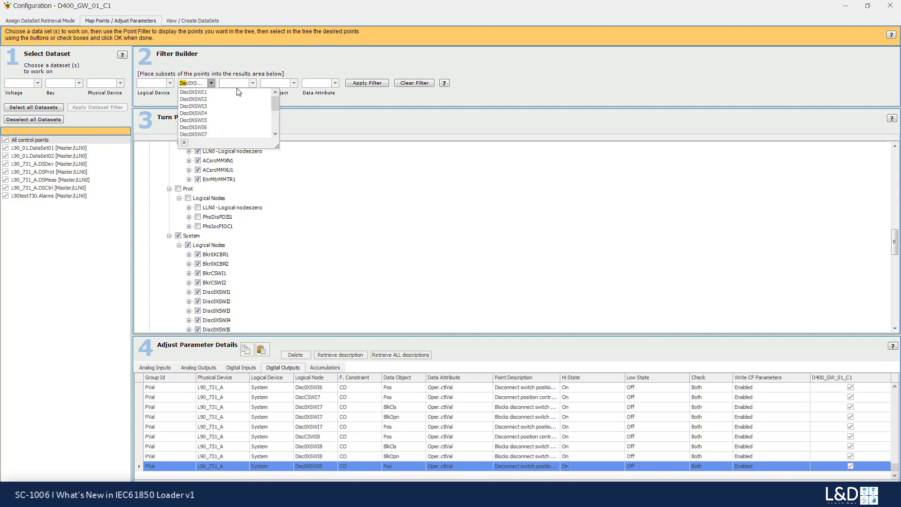
pyautogui.click(211, 93)
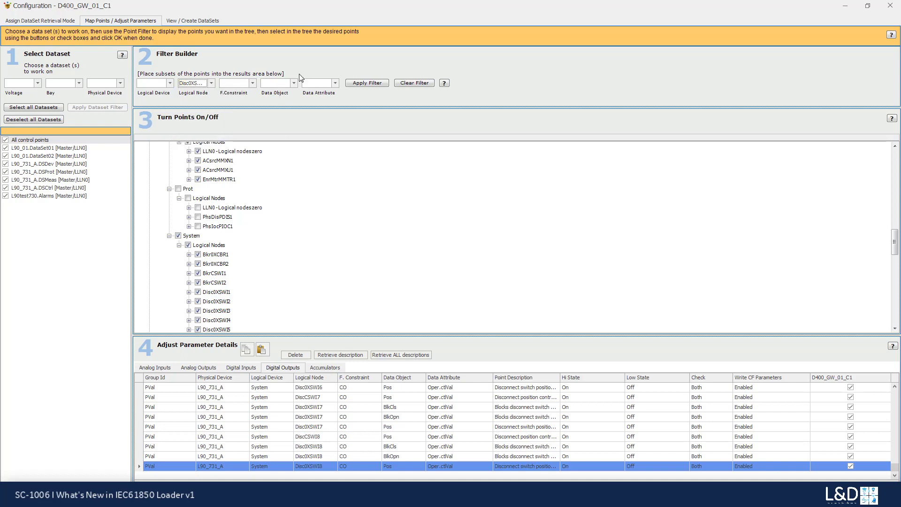
pyautogui.click(376, 85)
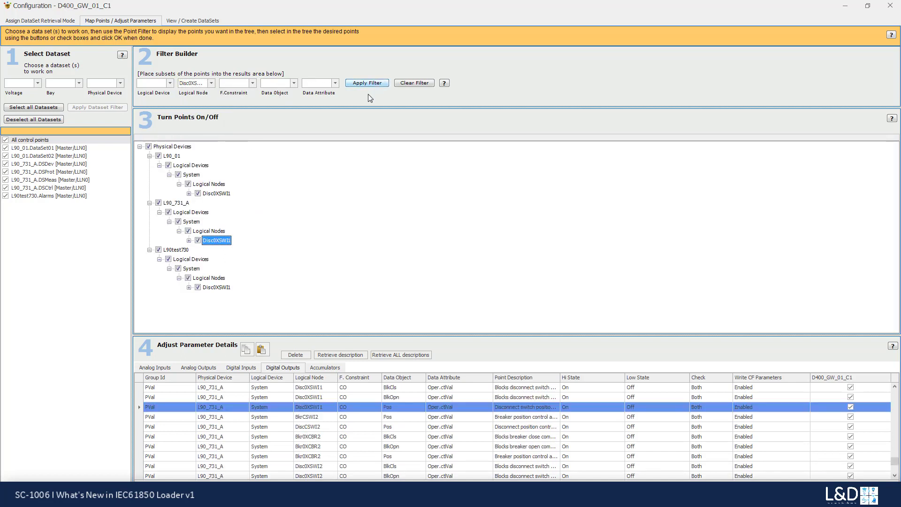
# Step: Turn off the Disc0XSWI1 points for all physical devices, confirm their removal, and clear the filter
pyautogui.click(148, 147)
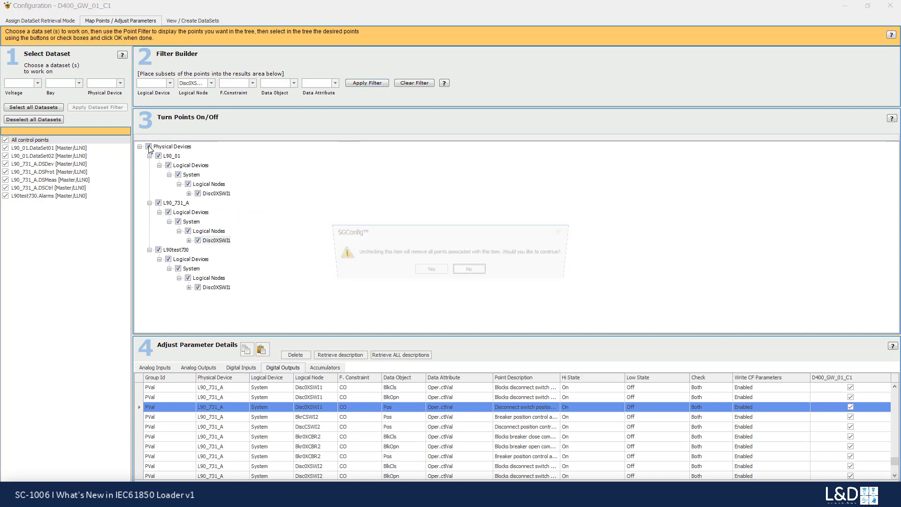
pyautogui.click(430, 271)
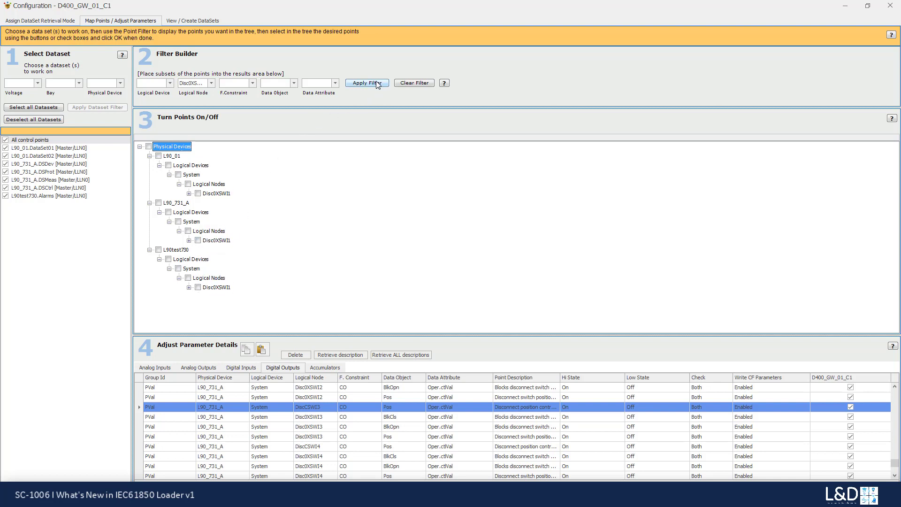
pyautogui.click(413, 84)
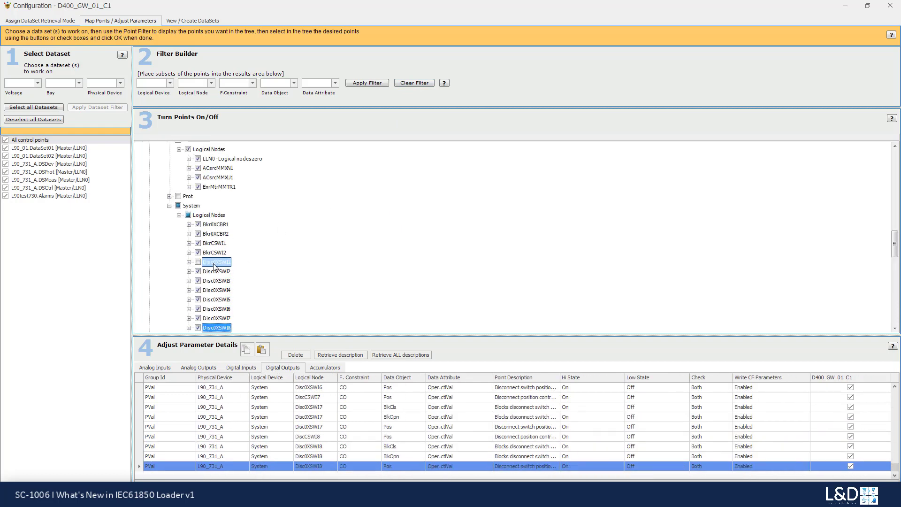
# Step: Check the mapping state of Disc0XSWI1 under the System device of L90_731_A and L90test730 in the full tree
pyautogui.click(189, 262)
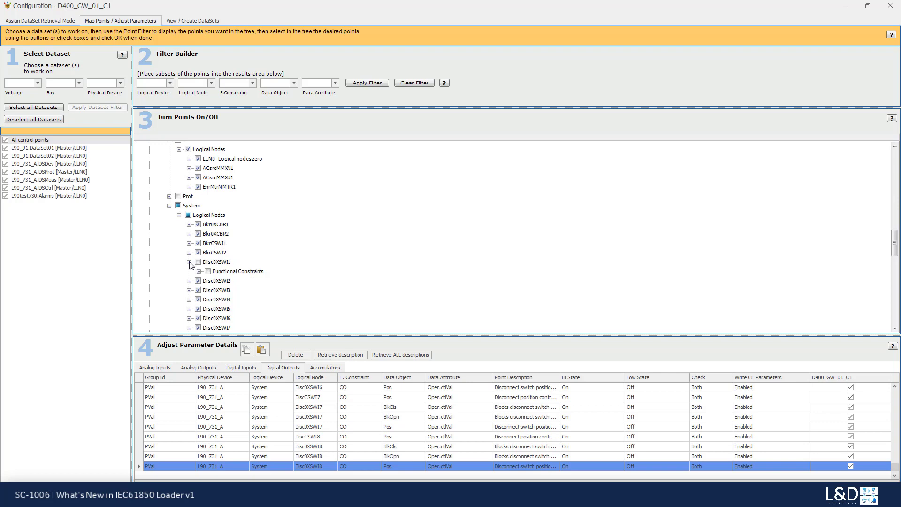
pyautogui.scroll(-2, 288, 287)
pyautogui.scroll(-6, 288, 287)
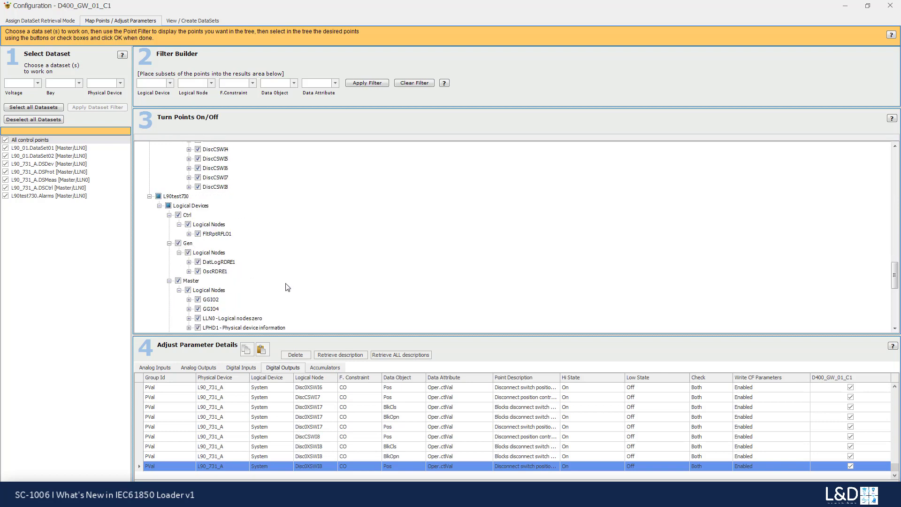
pyautogui.scroll(-6, 288, 287)
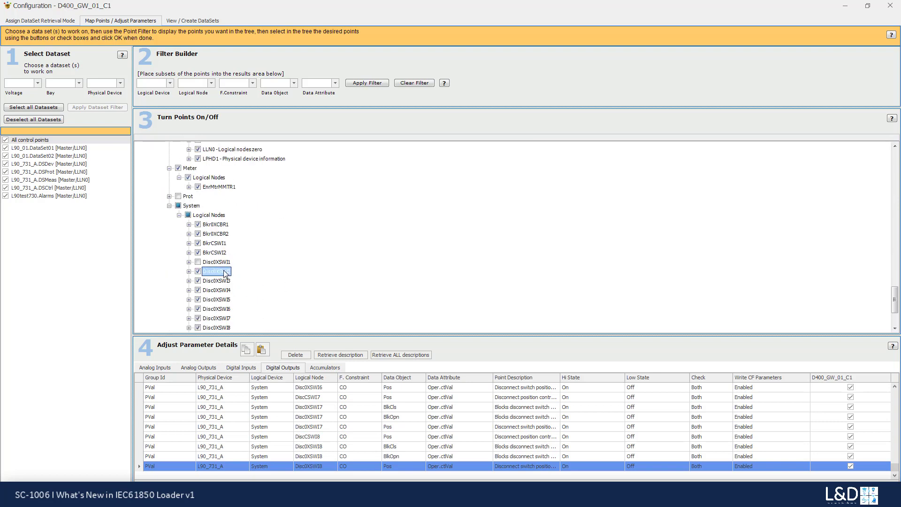
pyautogui.click(209, 263)
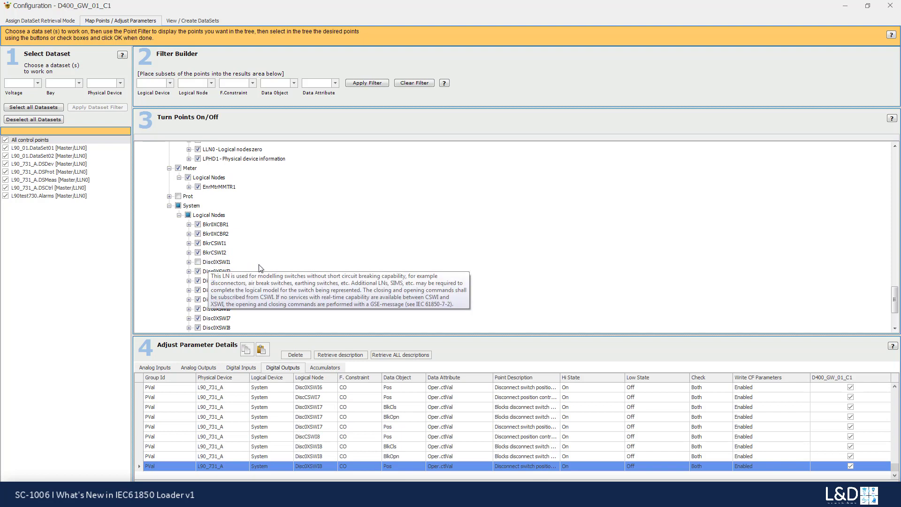
pyautogui.scroll(-3, 260, 268)
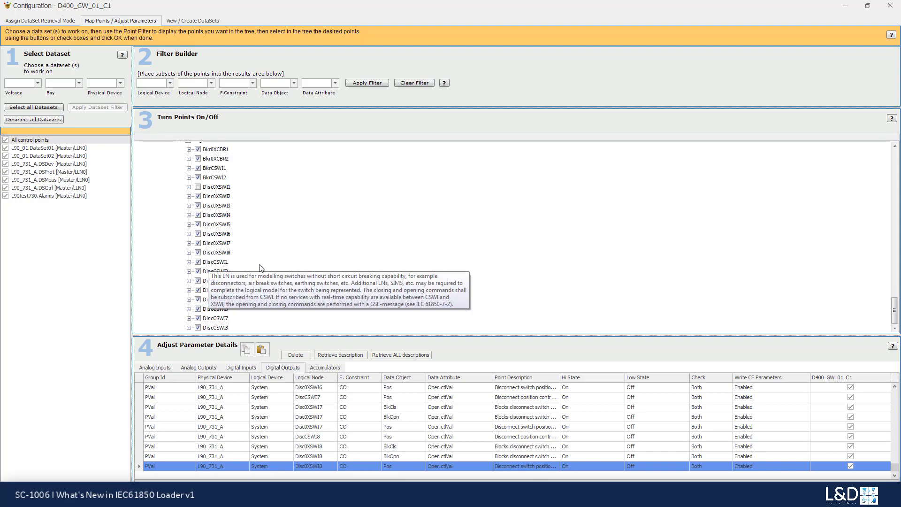
# Step: Review the logical nodes under the System device in the point tree and return to the client's block diagram
pyautogui.scroll(6, 261, 268)
pyautogui.scroll(-6, 262, 268)
pyautogui.scroll(8, 261, 267)
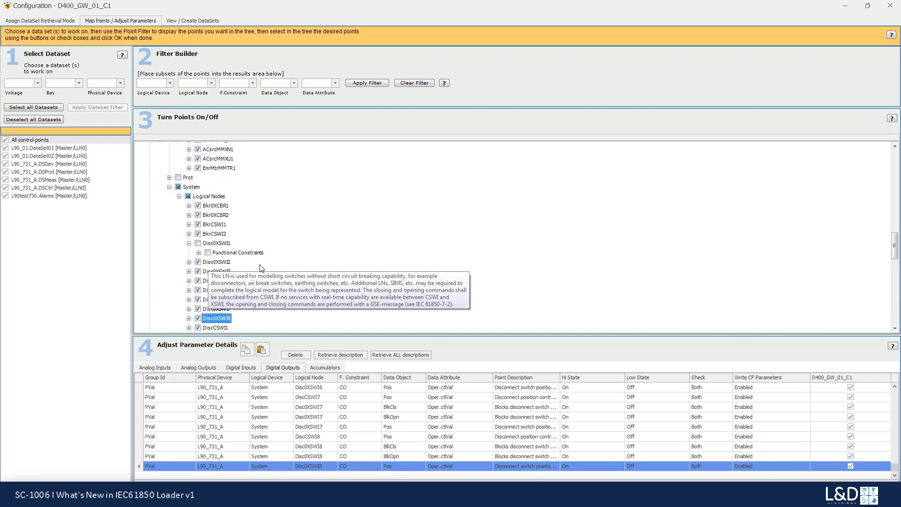
pyautogui.click(210, 269)
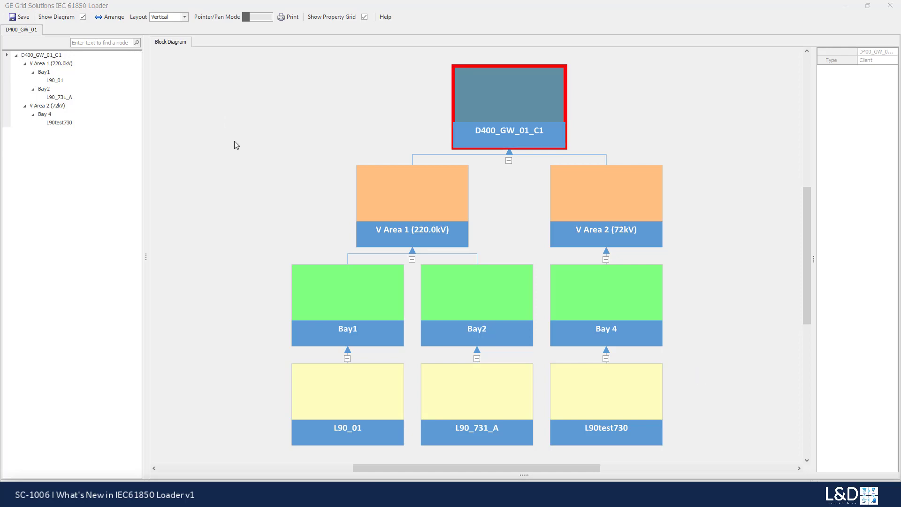
# Step: Try the Horizontal layout on the block diagram, reset its view with Arrange, and toggle the diagram display off and on
pyautogui.click(184, 17)
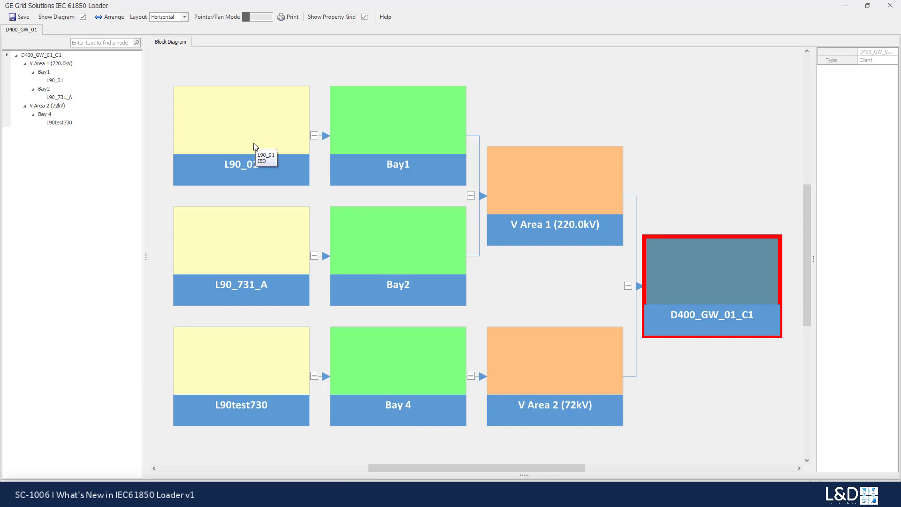
pyautogui.scroll(-5, 254, 147)
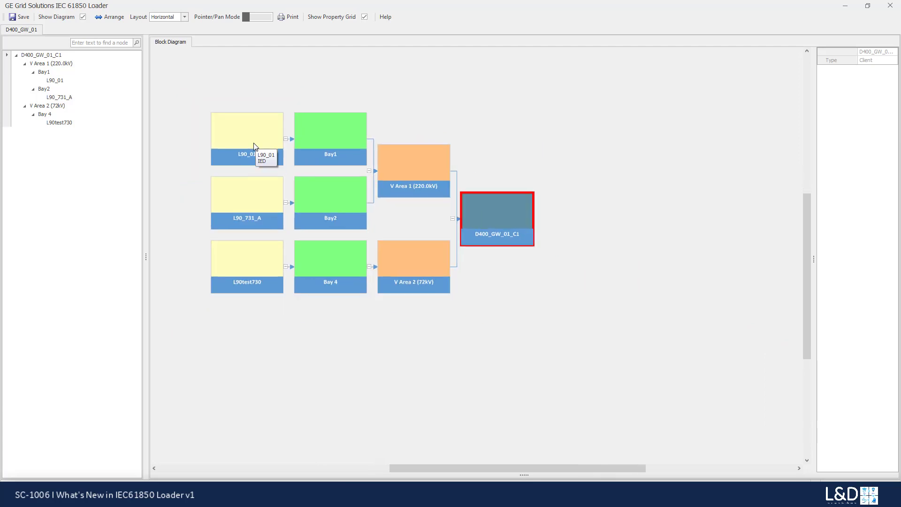
pyautogui.scroll(-3, 254, 146)
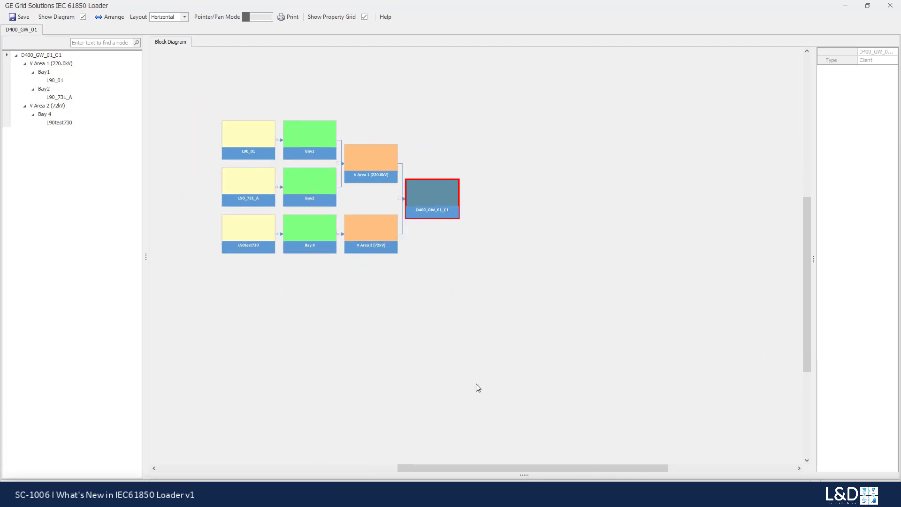
pyautogui.moveTo(480, 468); pyautogui.dragTo(272, 458)
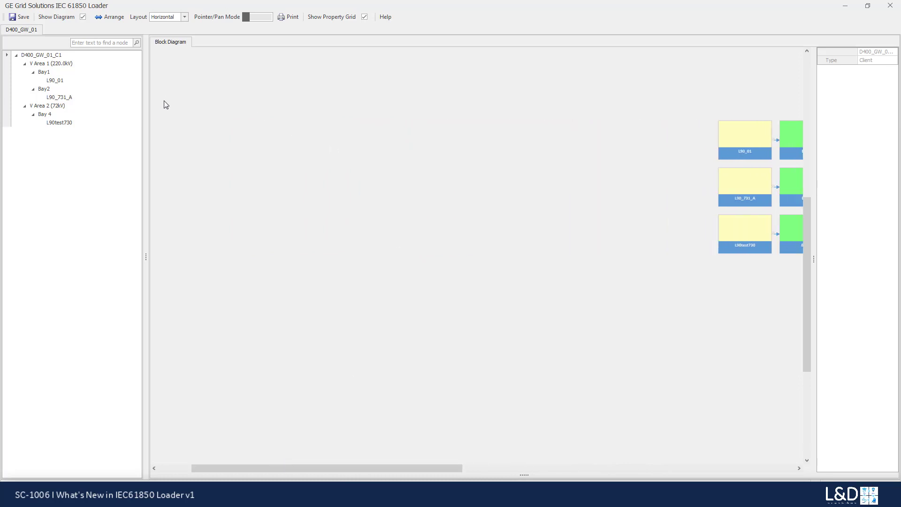
pyautogui.click(113, 19)
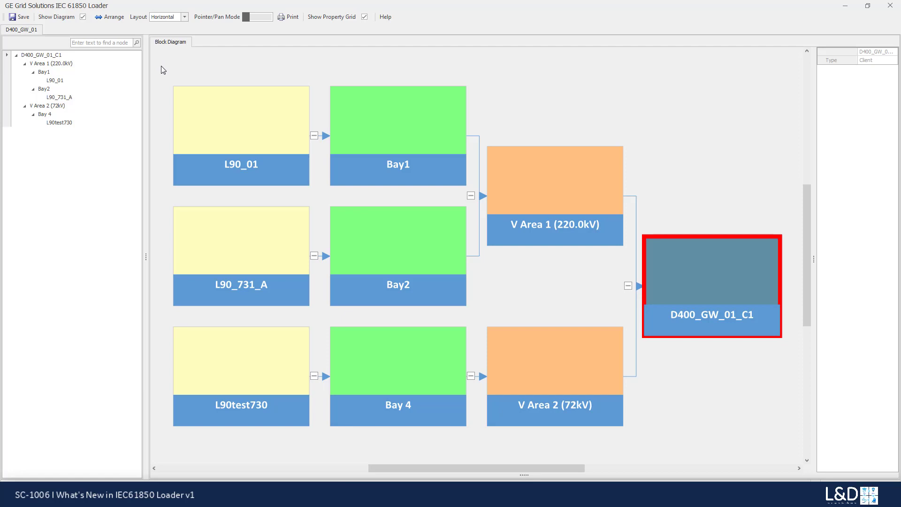
pyautogui.click(83, 17)
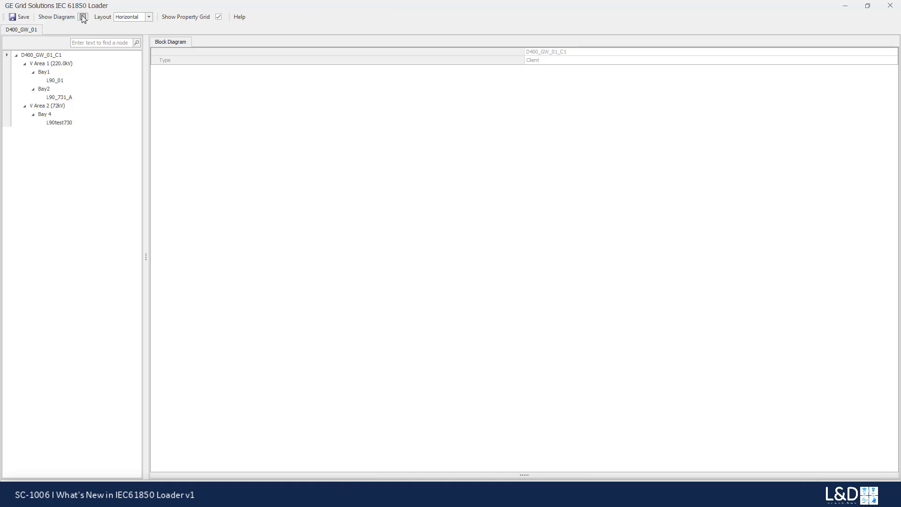
pyautogui.click(83, 17)
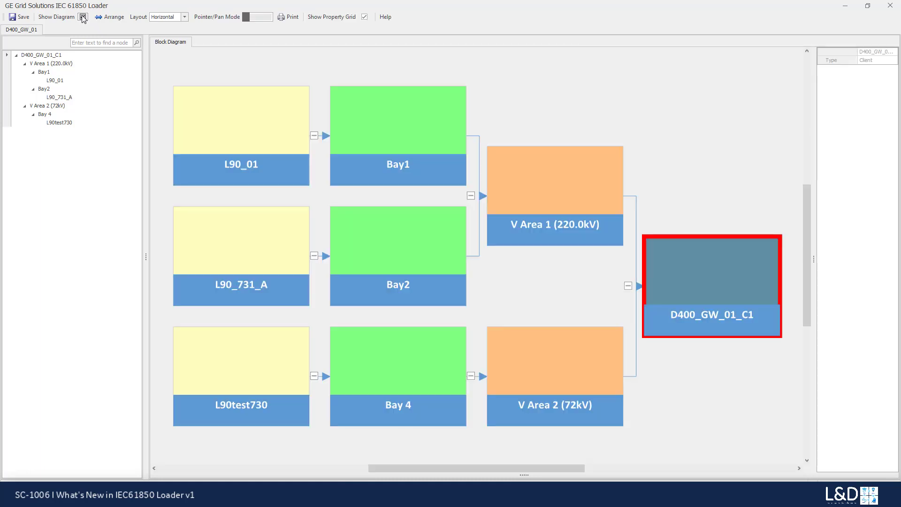
# Step: Set the block diagram layout to Vertical and select V Area 1 (220.0kV) followed by its Bay1 block
pyautogui.click(186, 18)
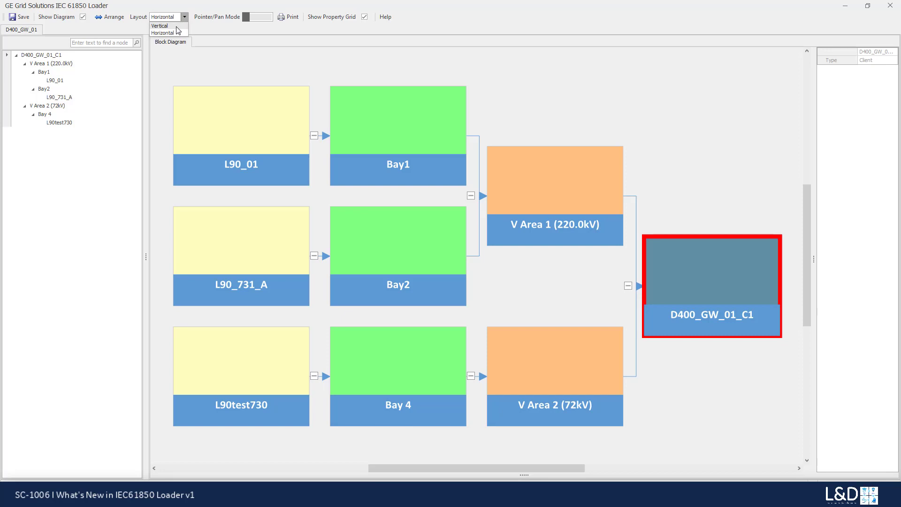
pyautogui.click(176, 27)
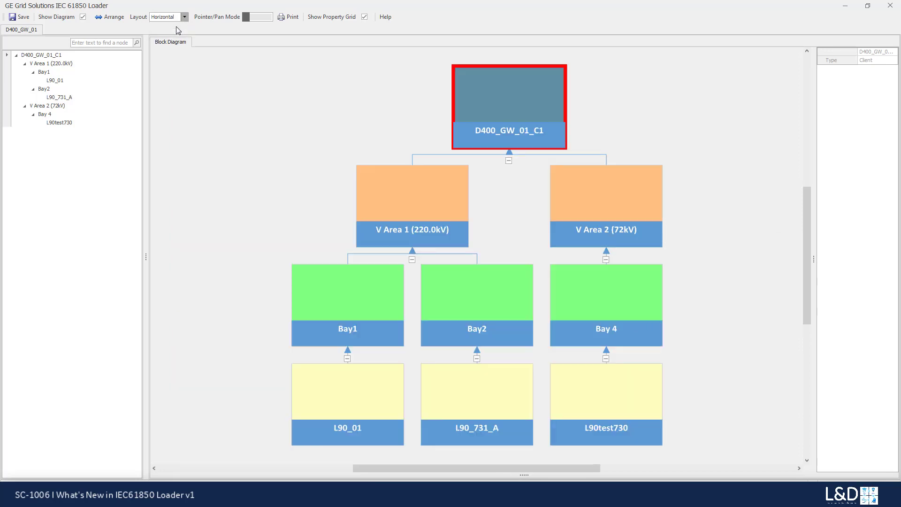
pyautogui.click(406, 205)
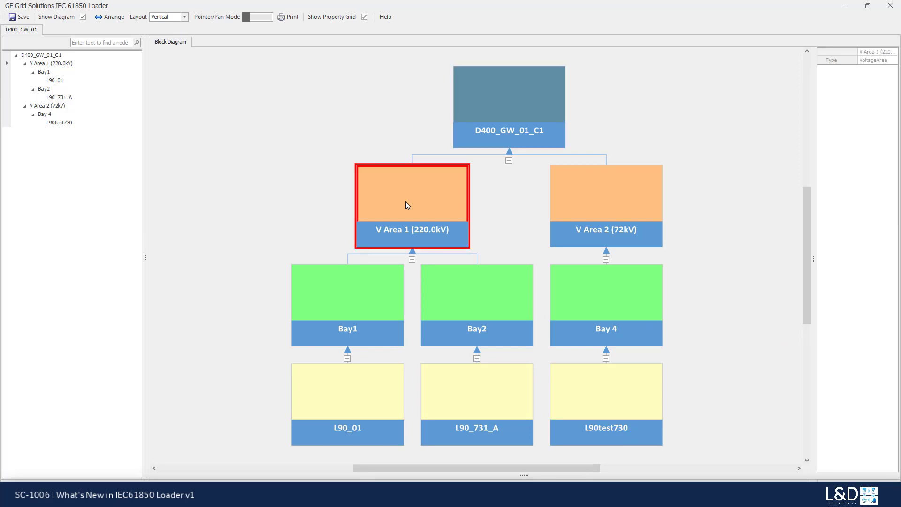
pyautogui.click(375, 291)
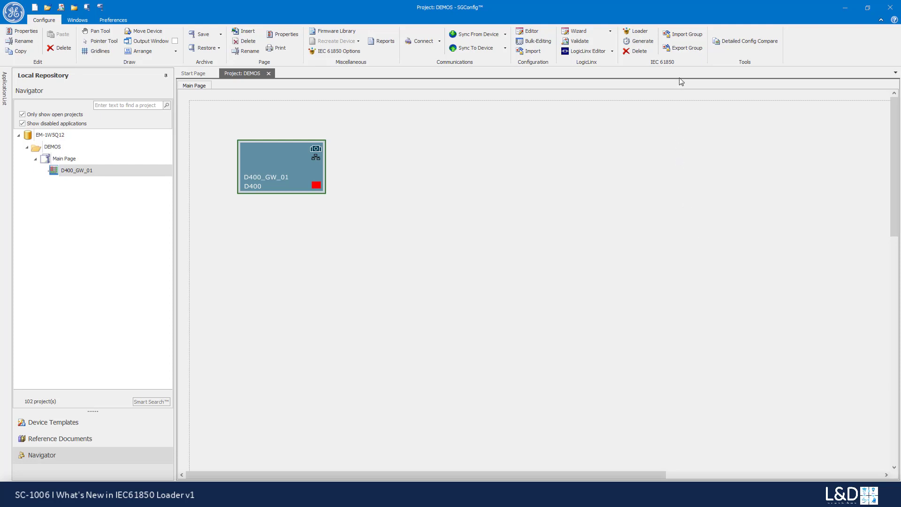
# Step: In SGConfig, generate the IEC 61850 configuration for D400_GW_01, check the device log, and hide the output window
pyautogui.click(638, 43)
pyautogui.click(175, 40)
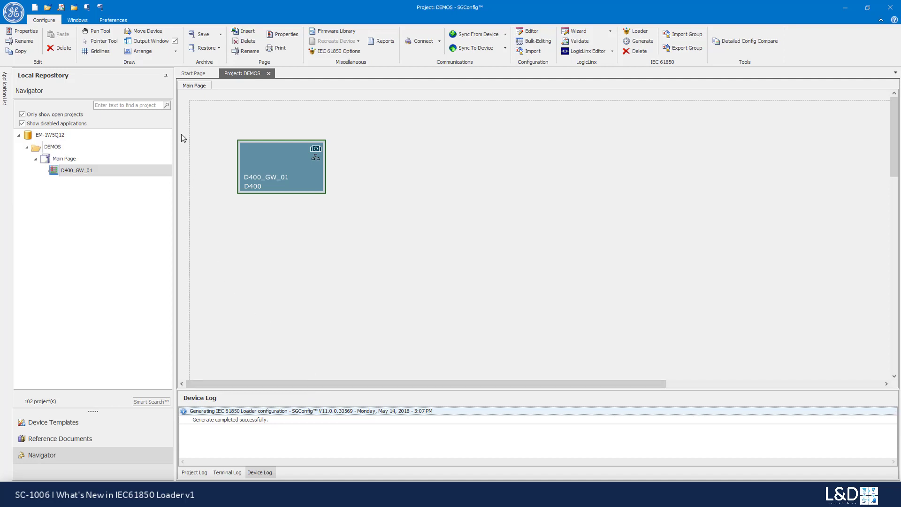
pyautogui.click(174, 41)
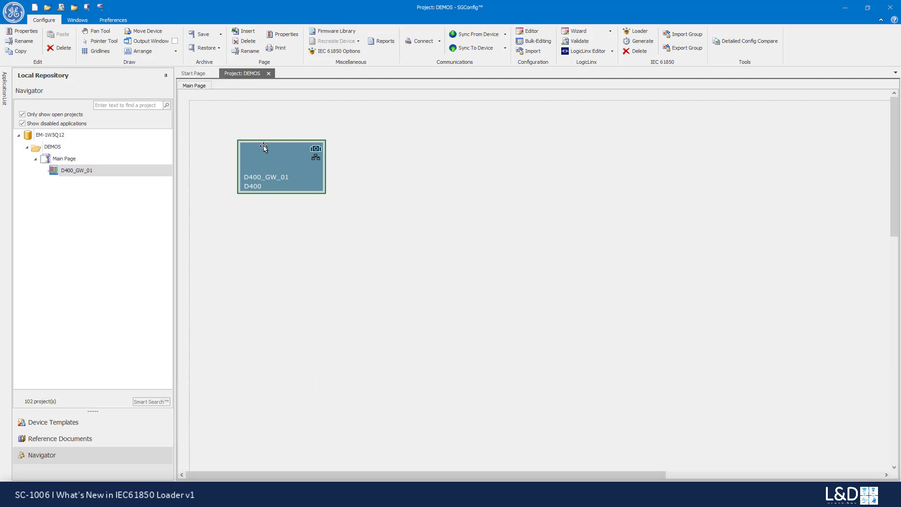
pyautogui.moveTo(281, 156)
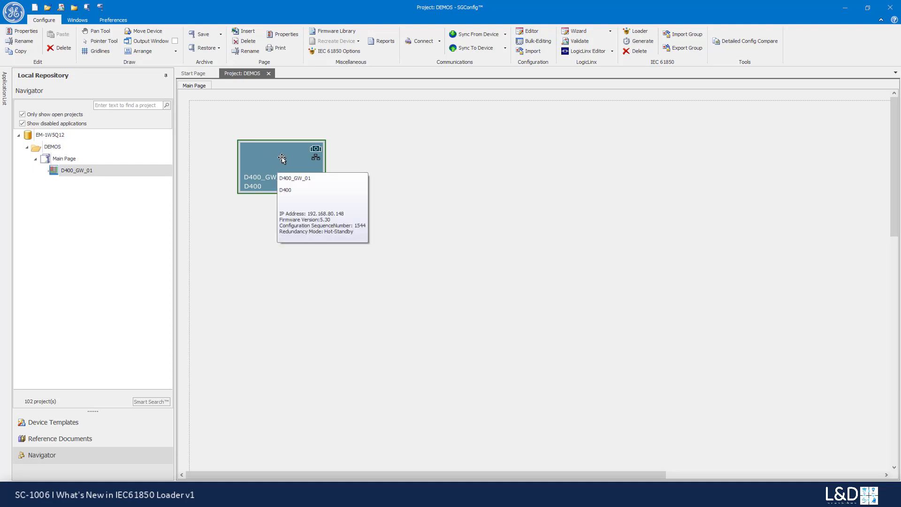